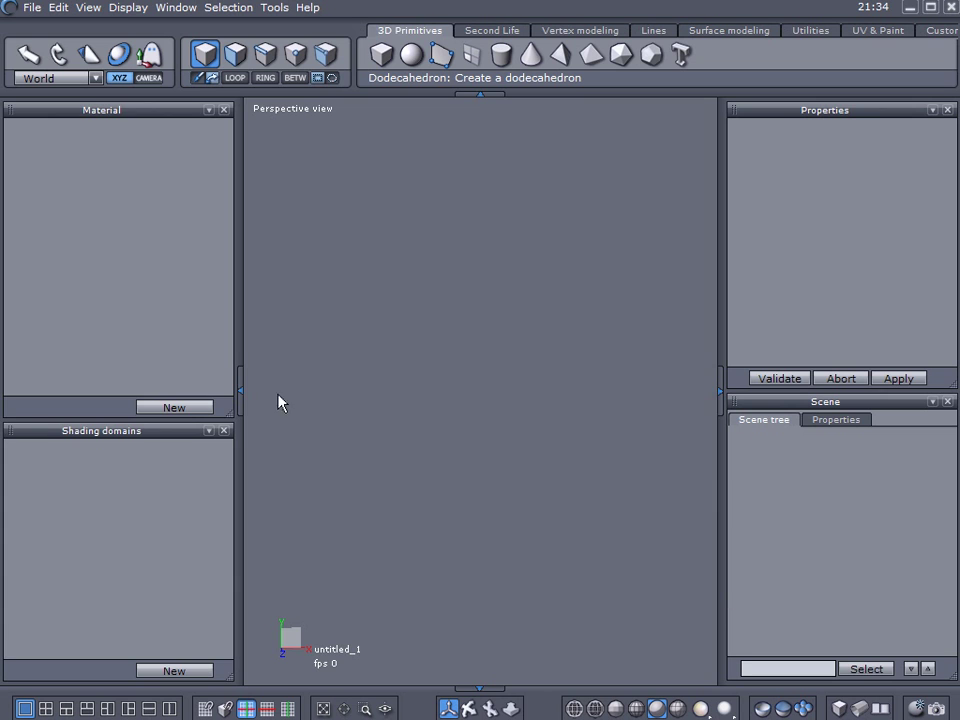
Create a cube about 7.05 units in size and move it along X to about 0.04.
click(241, 386)
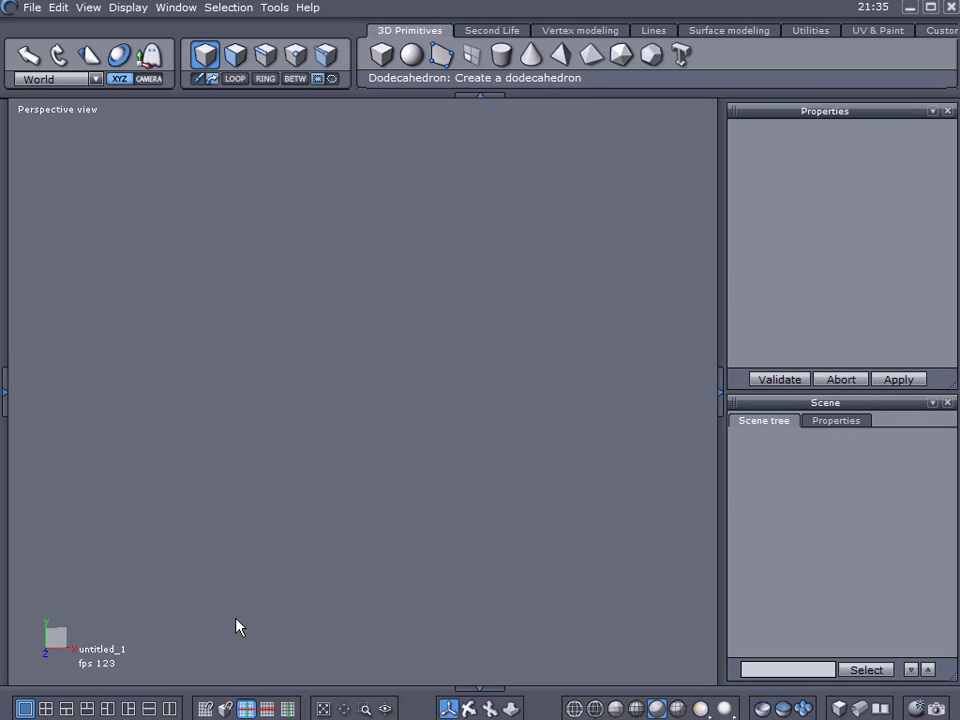
click(384, 54)
click(482, 352)
click(634, 446)
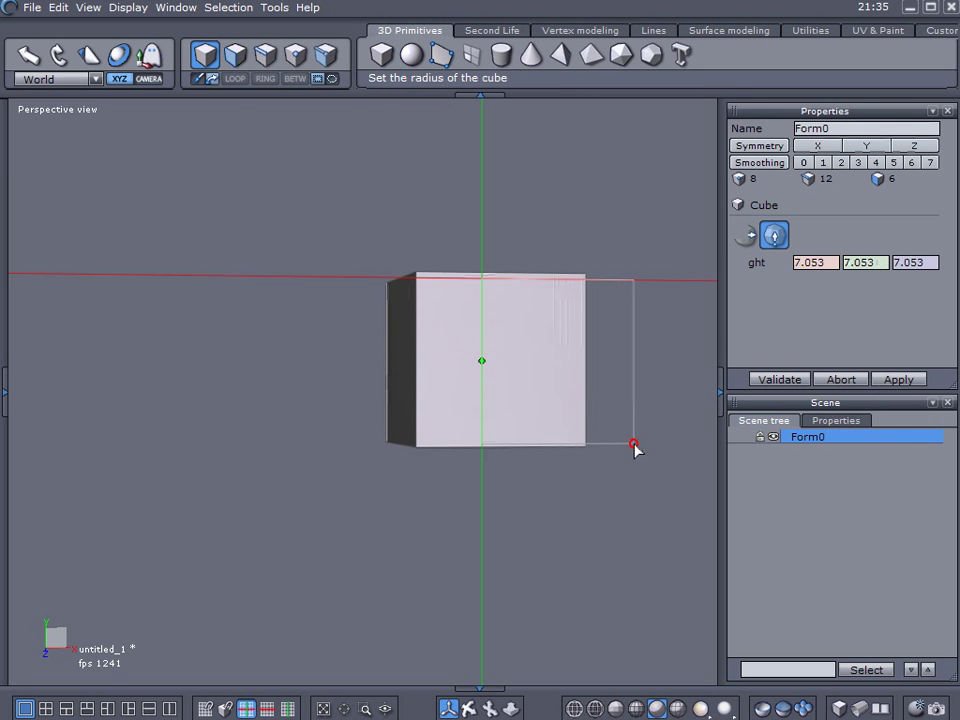
right_drag(230, 320, 265, 421)
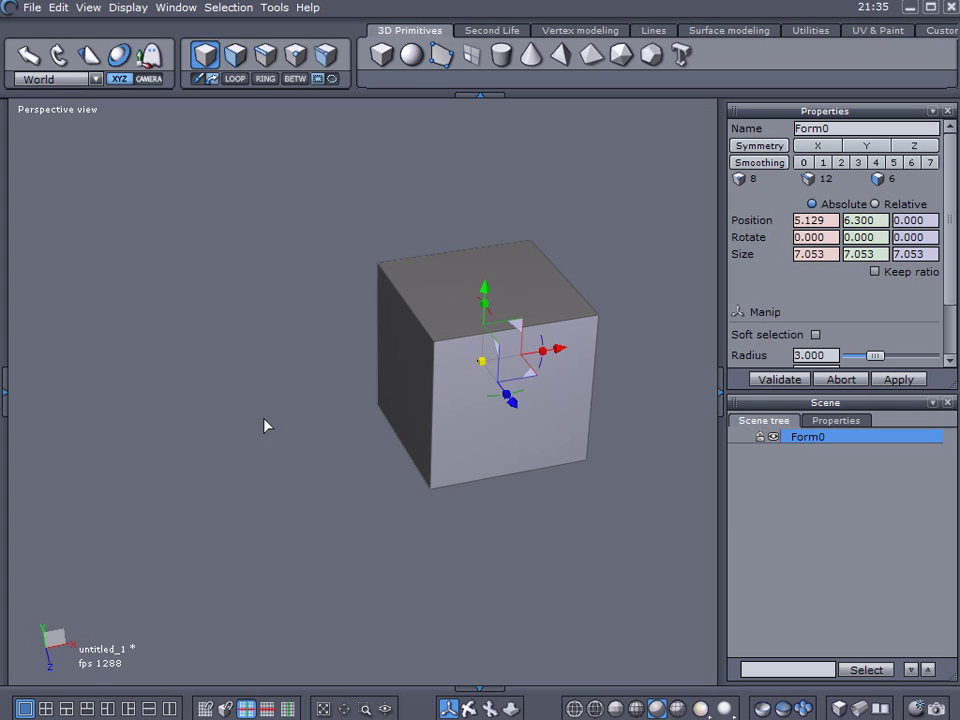
click(7, 394)
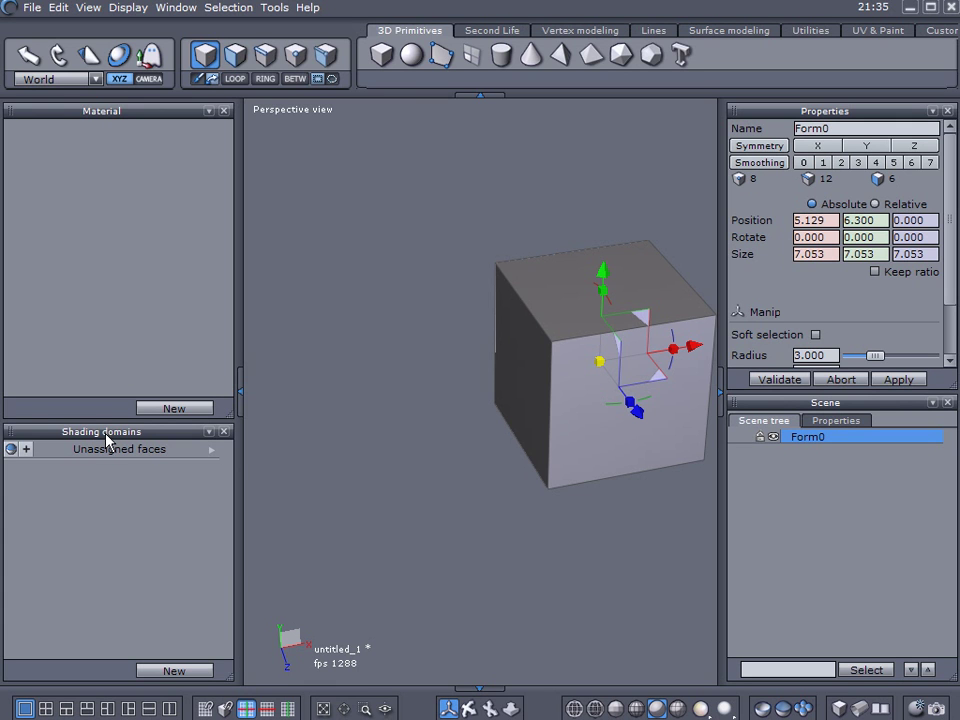
drag(689, 347, 583, 366)
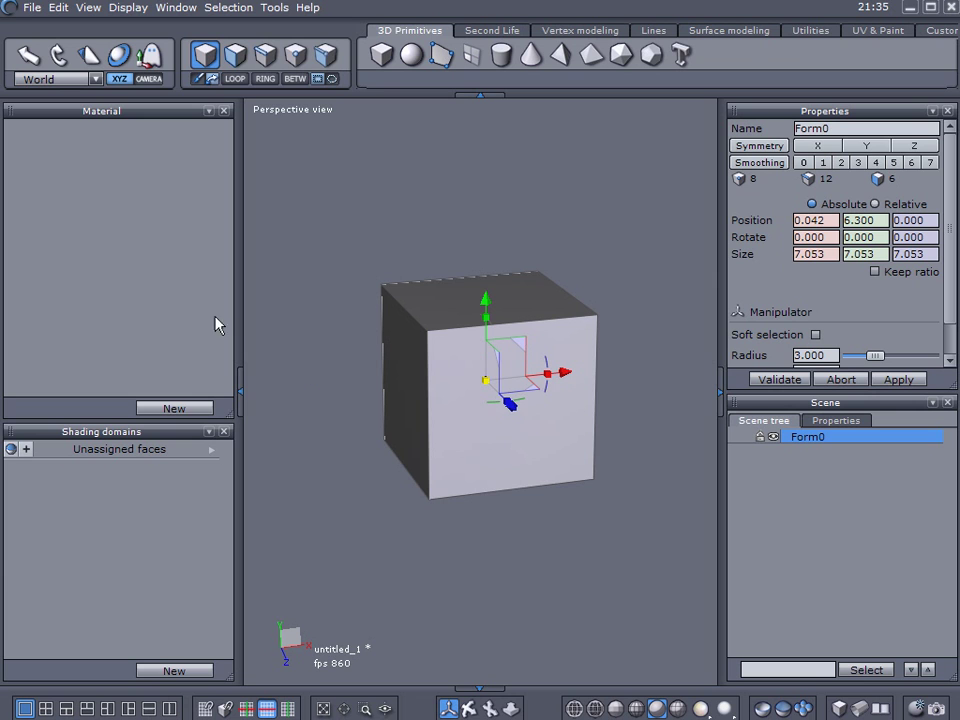
Create a new material for the cube, name it Red and give it a saturated red colour.
click(174, 408)
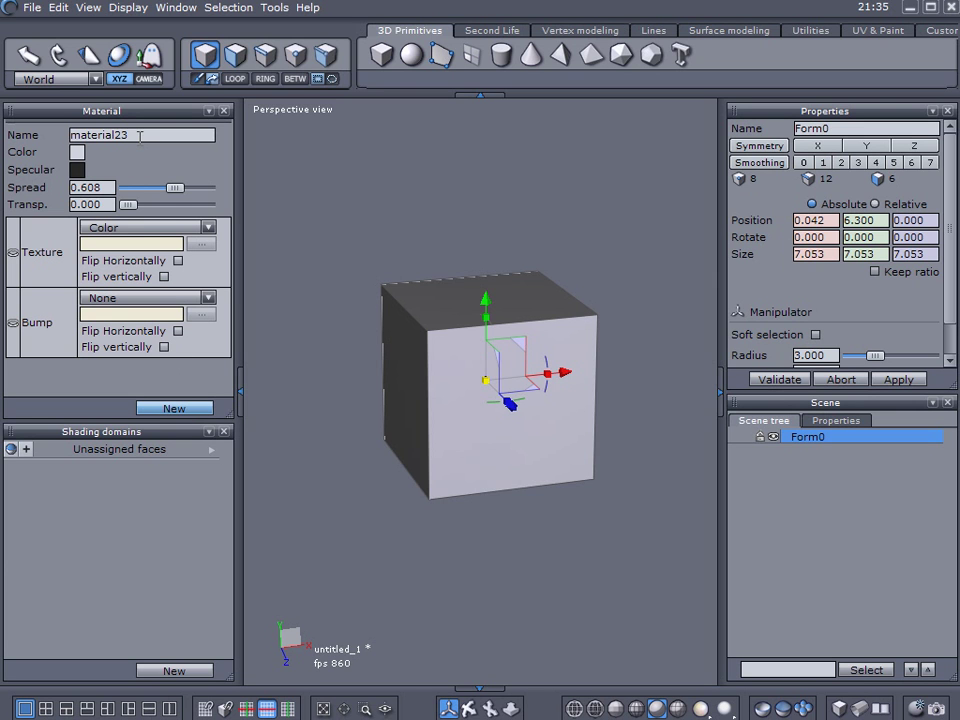
double_click(110, 134)
text(Red)
key(Return)
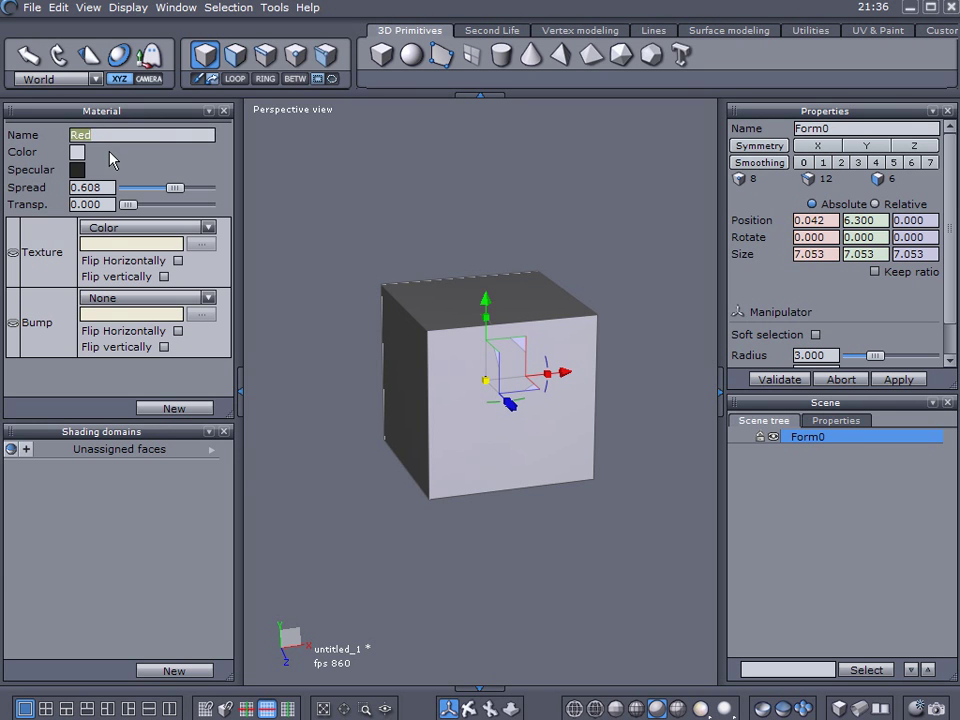
click(78, 153)
click(249, 169)
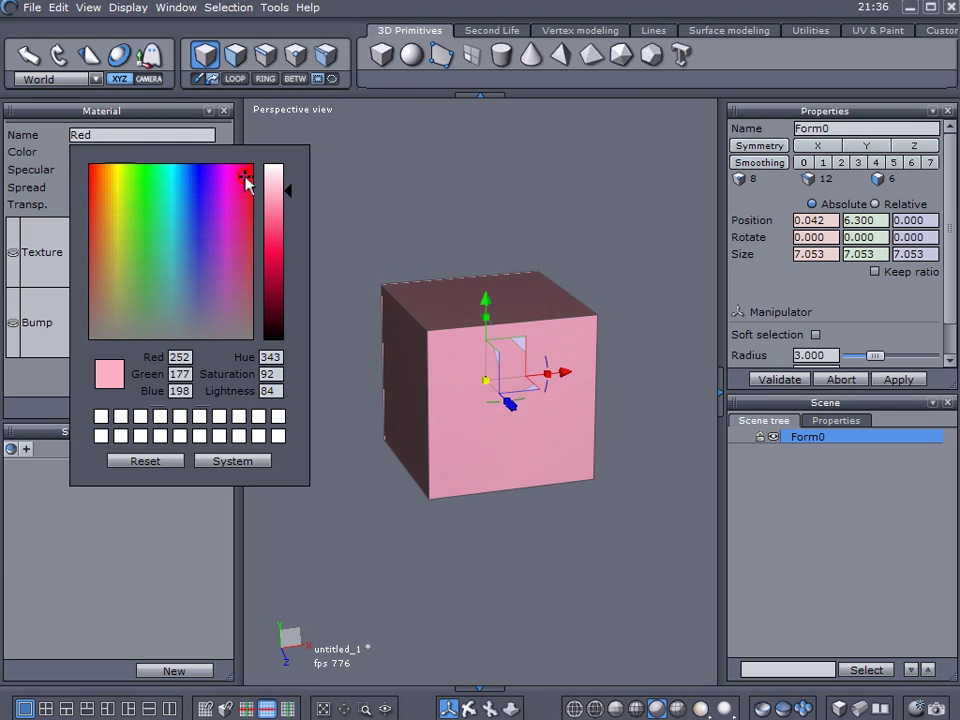
click(279, 266)
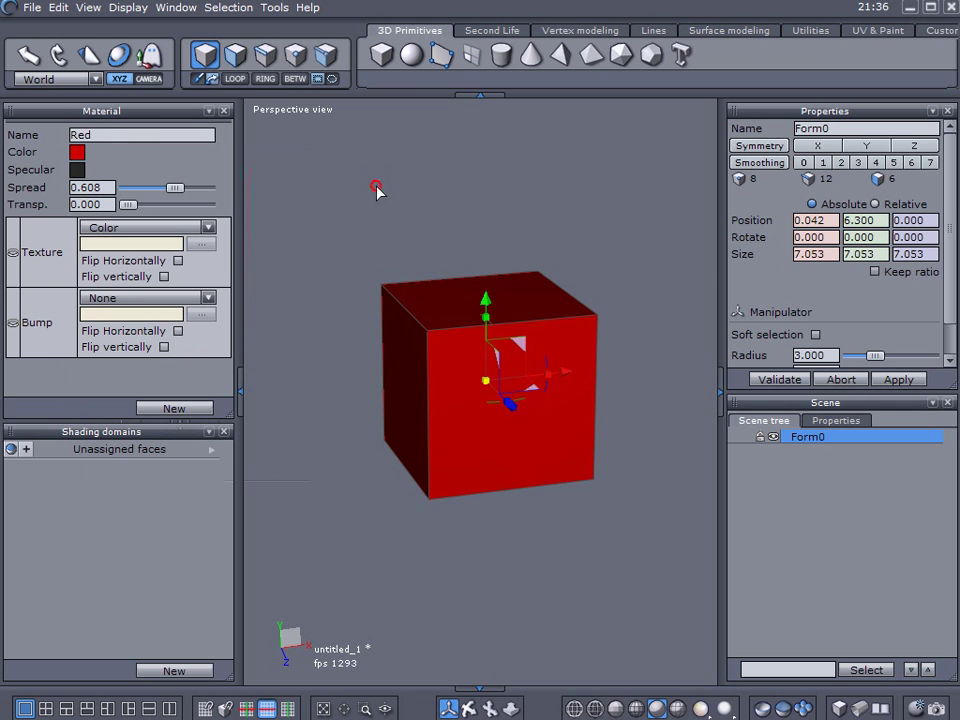
Create a second material for the cube, name it Blue and give it a dark blue colour.
click(190, 410)
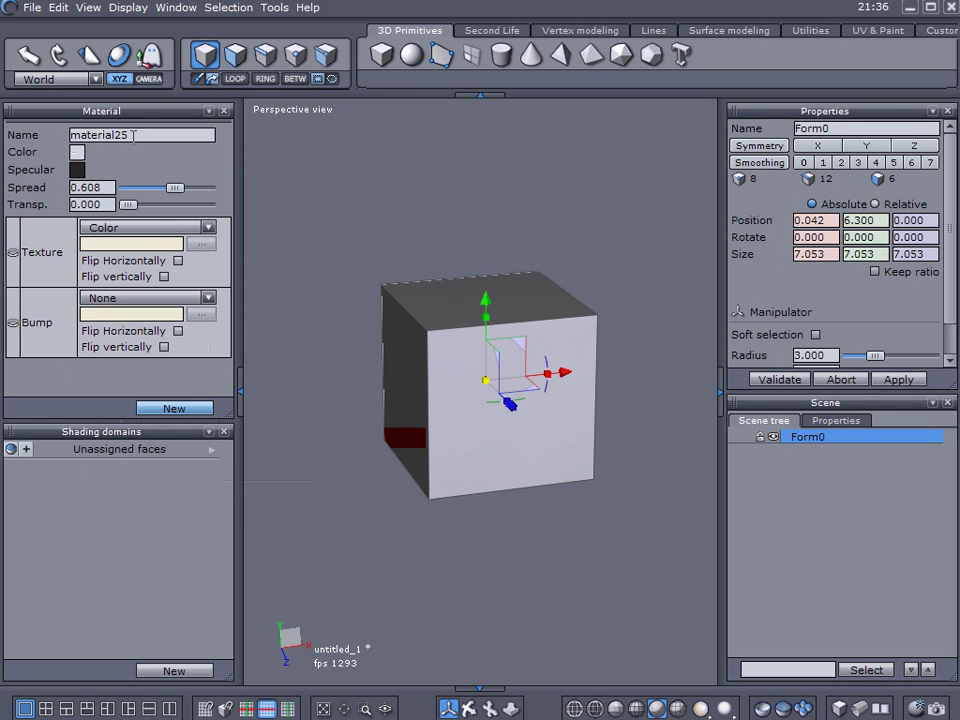
drag(137, 134, 72, 134)
text(Blue)
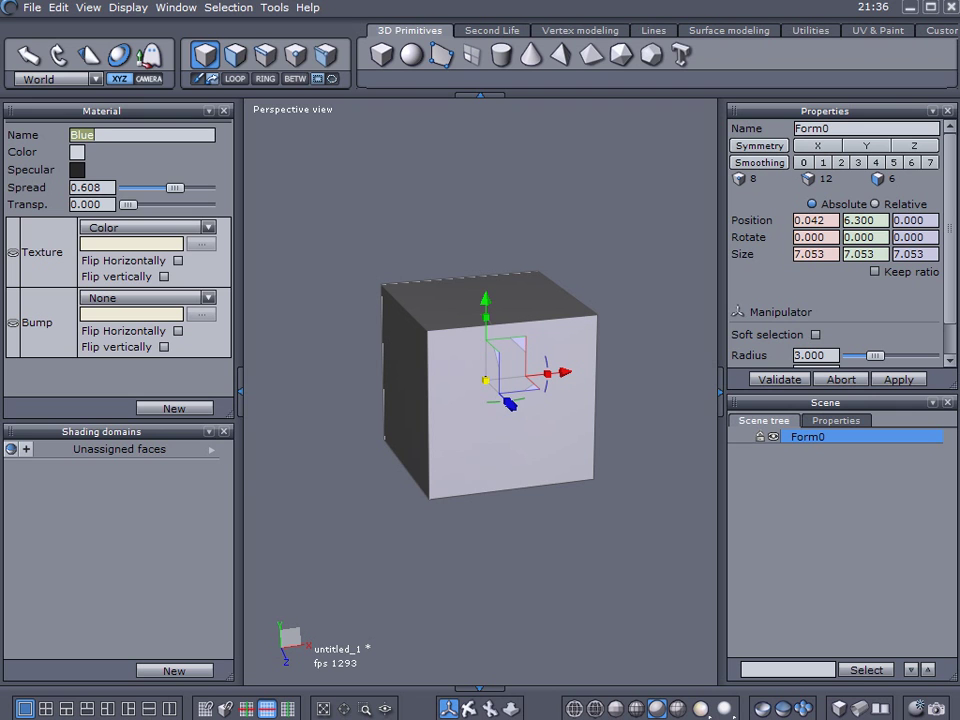
click(76, 152)
click(200, 200)
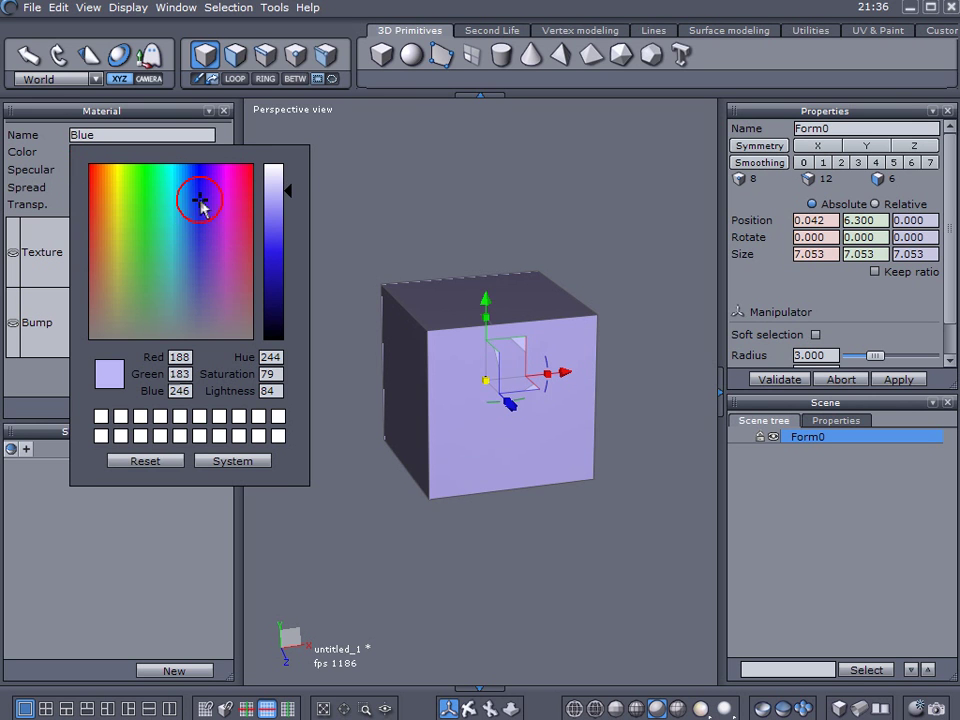
click(280, 270)
click(379, 204)
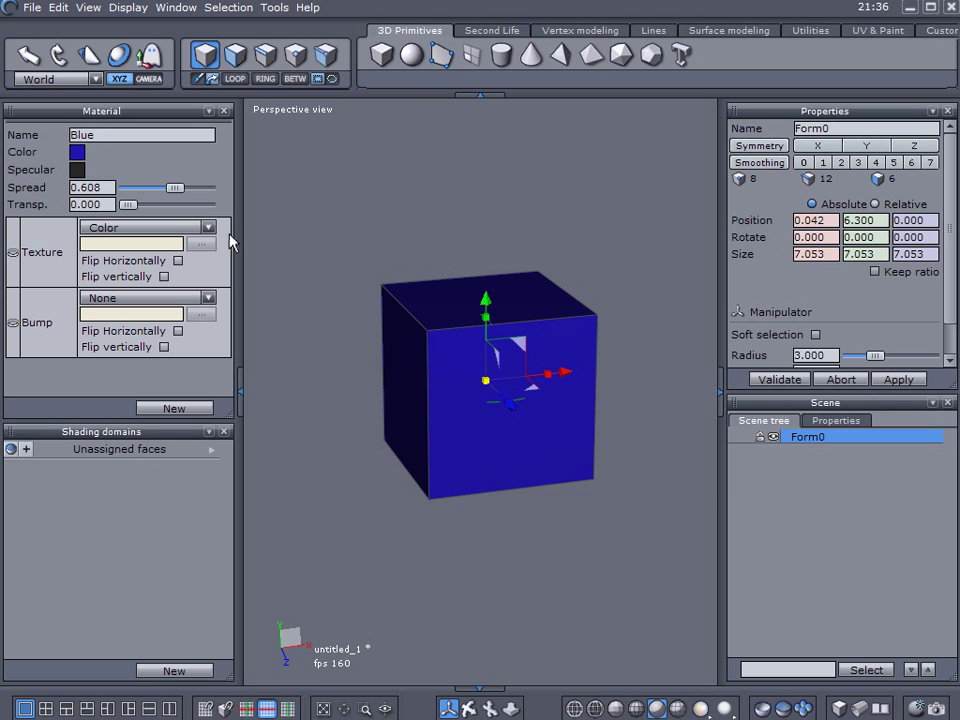
Collapse the Shading domains palette and assign the Red material to the cube.
click(208, 432)
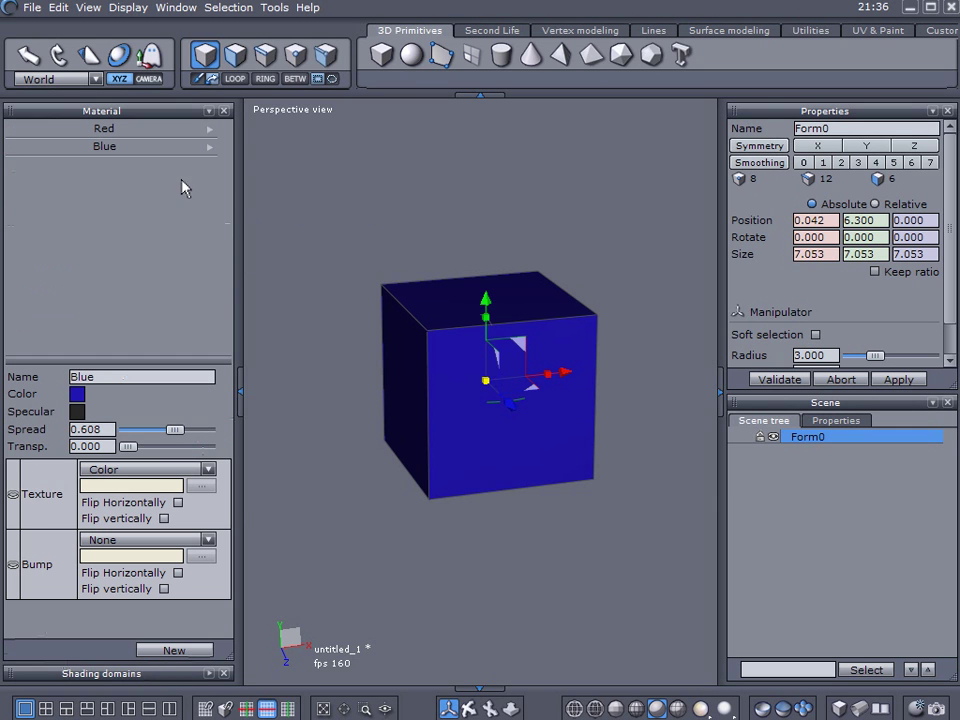
click(104, 130)
click(107, 147)
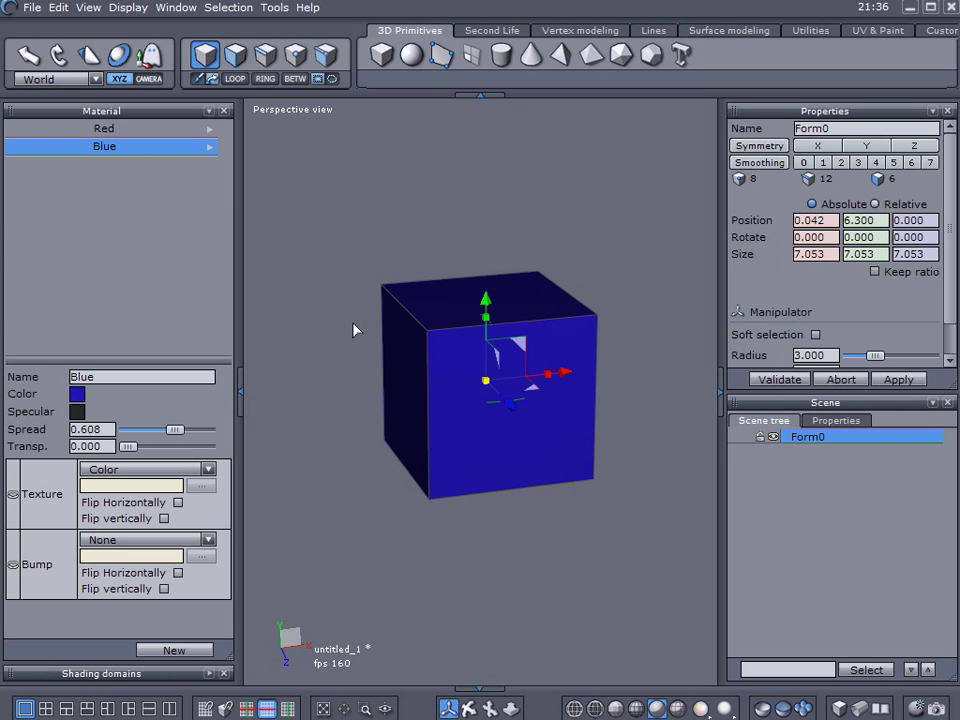
click(210, 131)
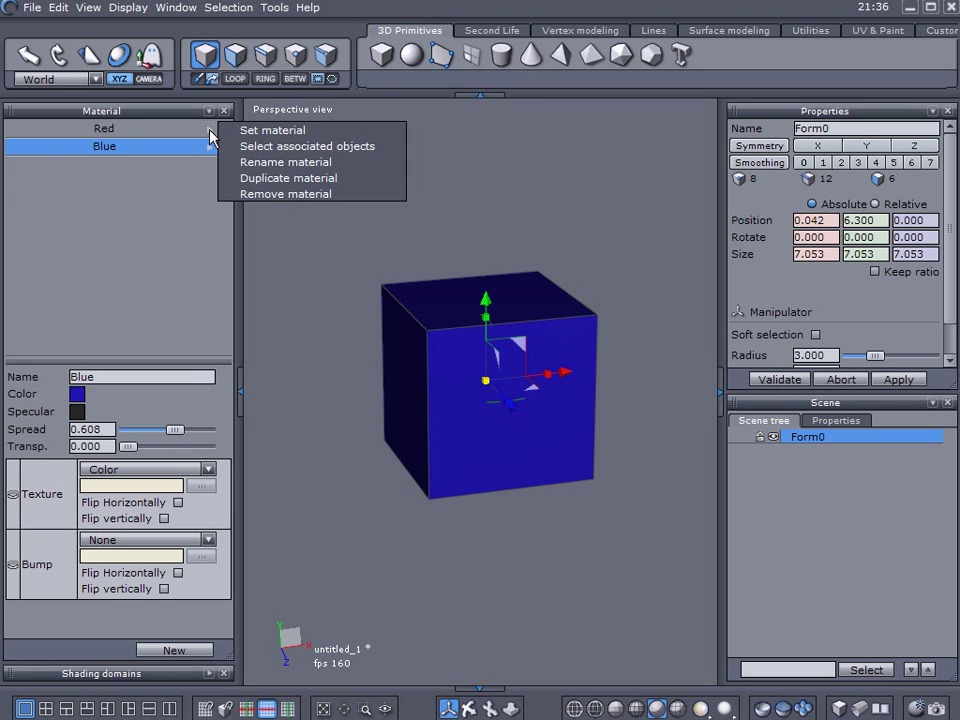
click(267, 132)
Copy the cube along the X axis and assign the Blue material to the cube at X about 3.98.
drag(560, 372, 598, 338)
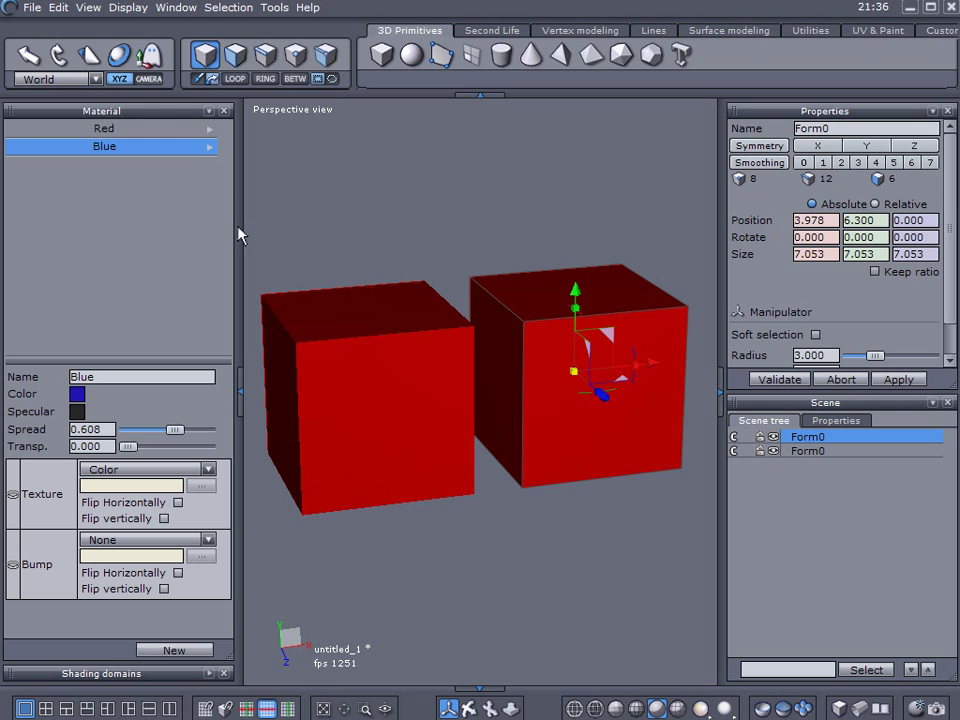
click(211, 150)
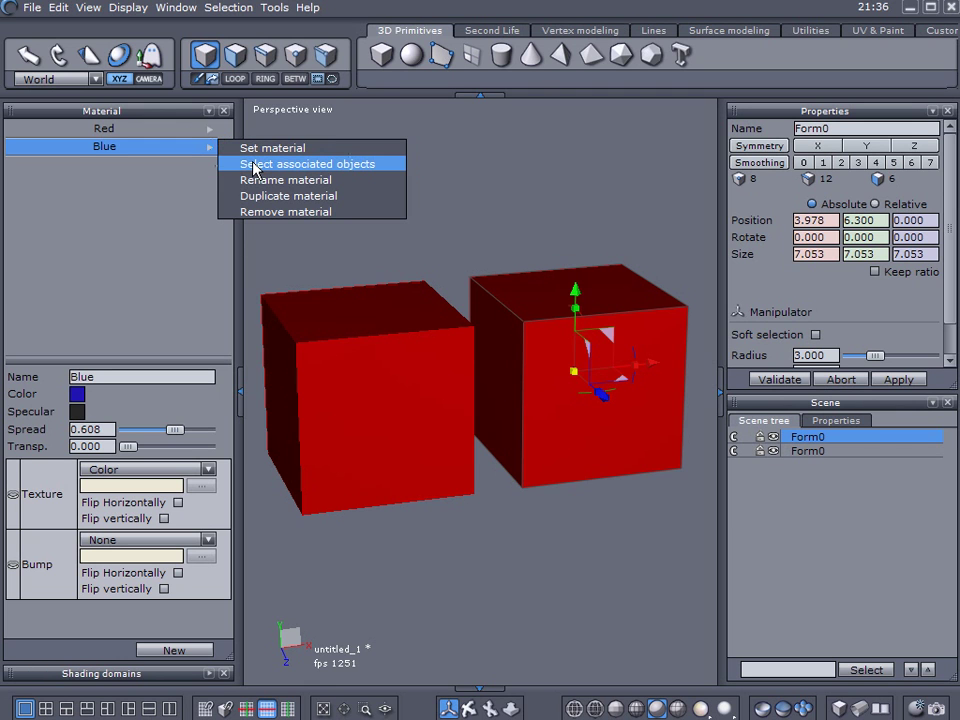
click(256, 148)
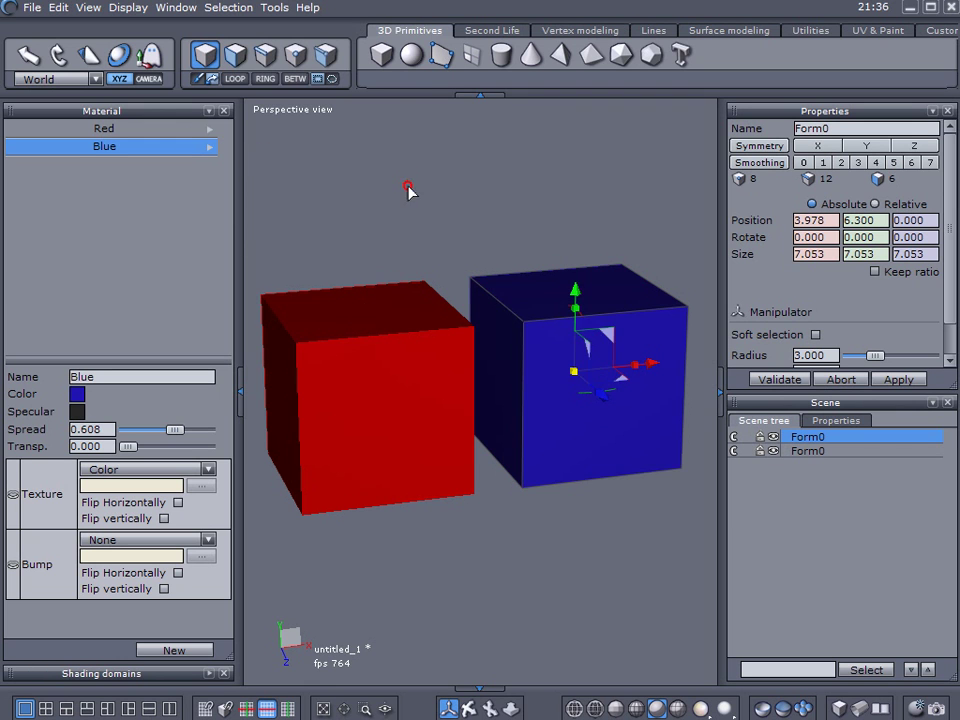
Select the red cube to check its material settings and options, and clear the selection.
click(290, 300)
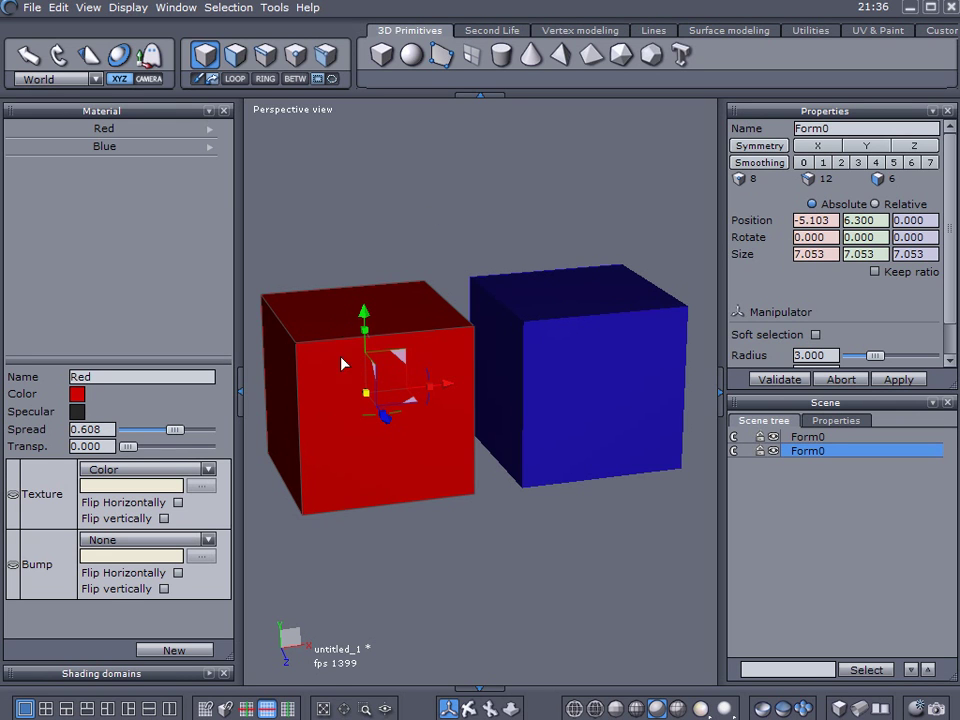
click(209, 131)
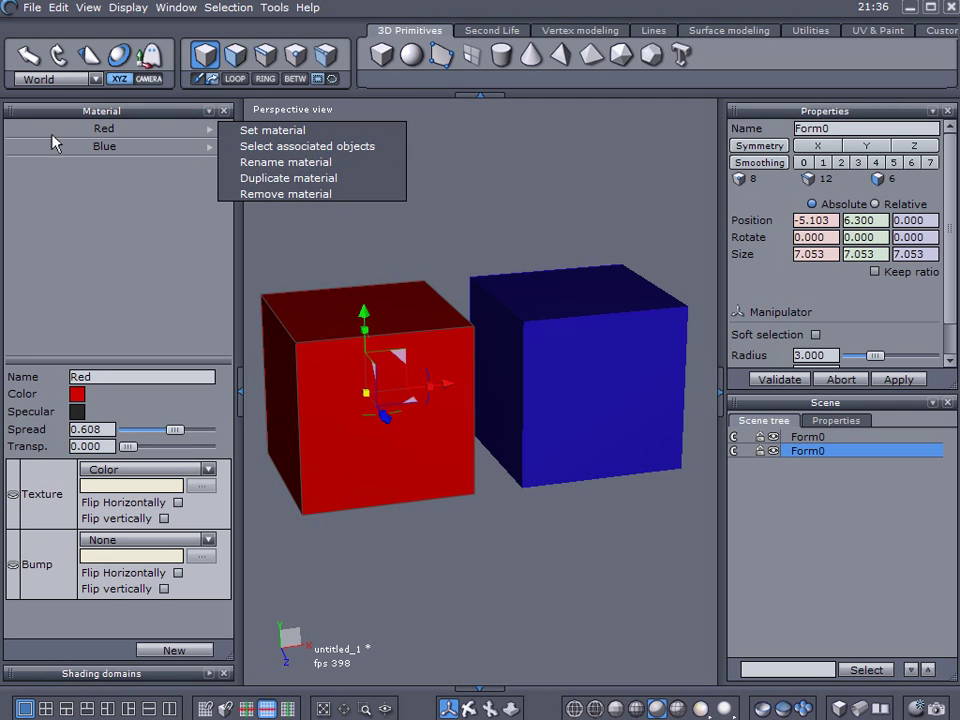
click(376, 260)
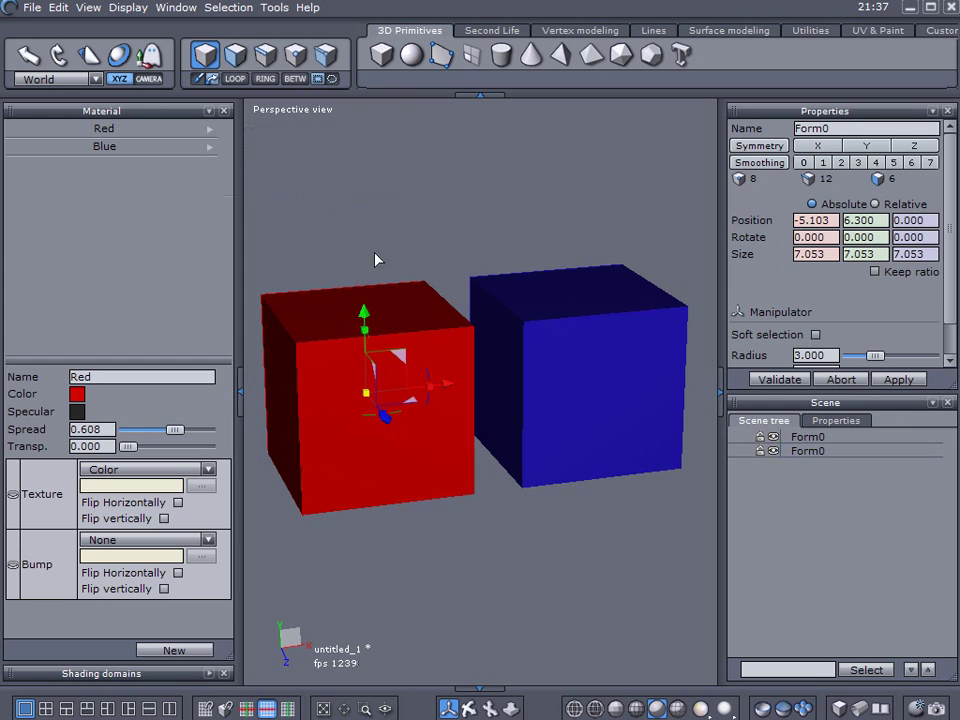
click(784, 490)
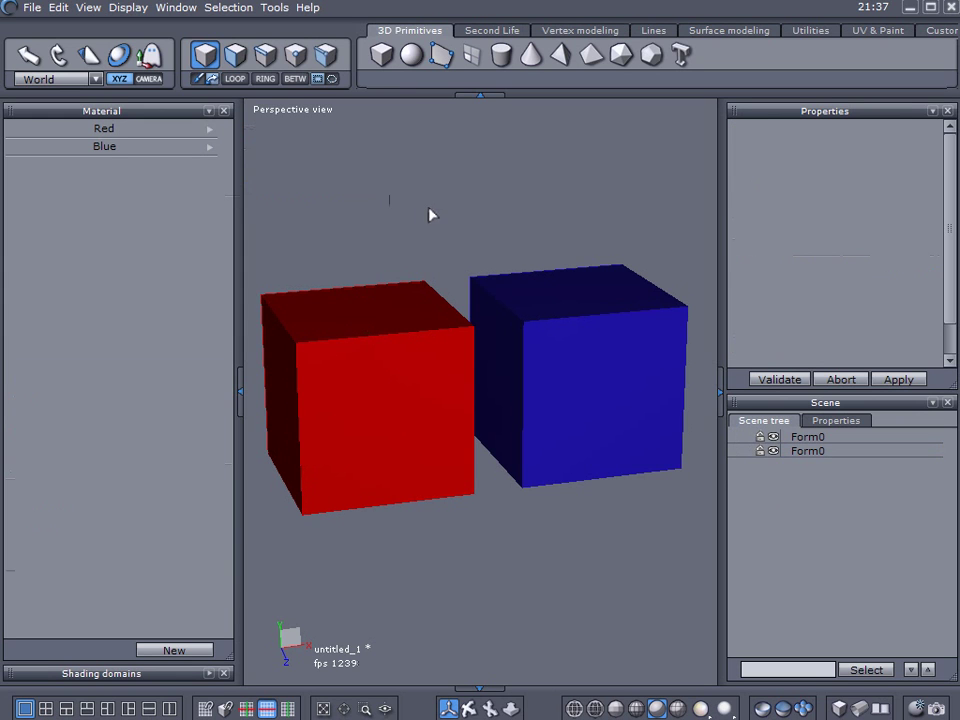
Select the objects associated with the Red material.
click(210, 130)
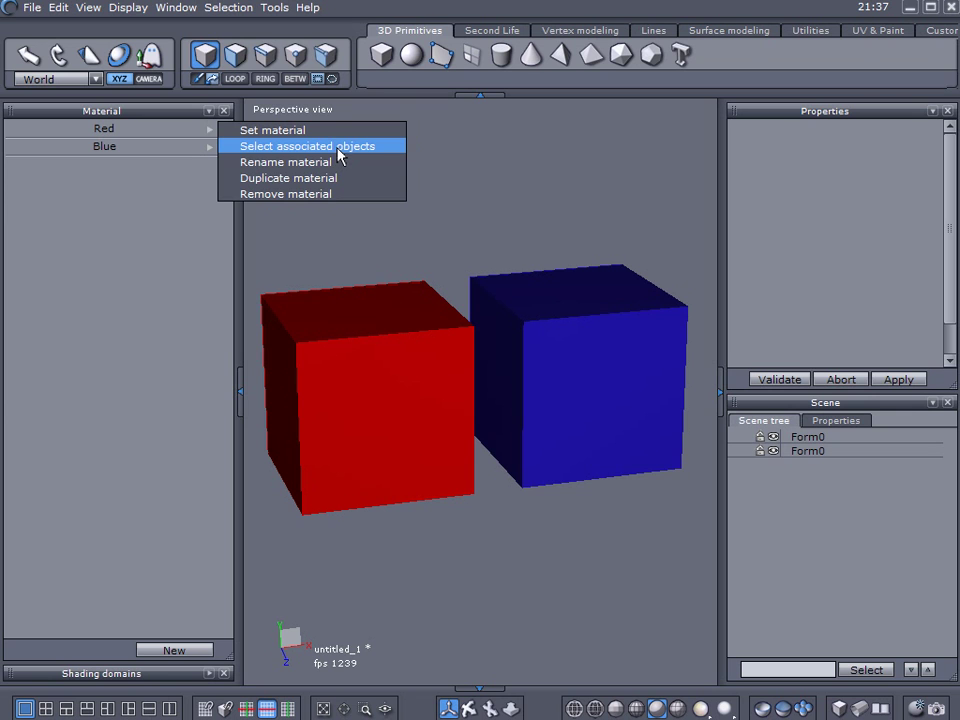
click(184, 134)
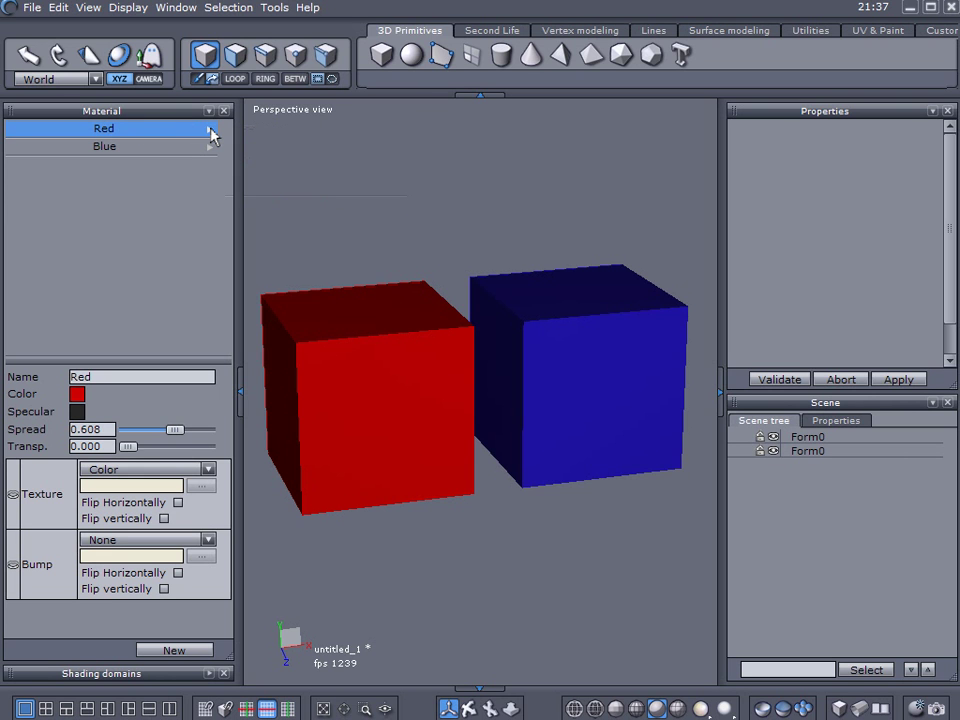
click(211, 132)
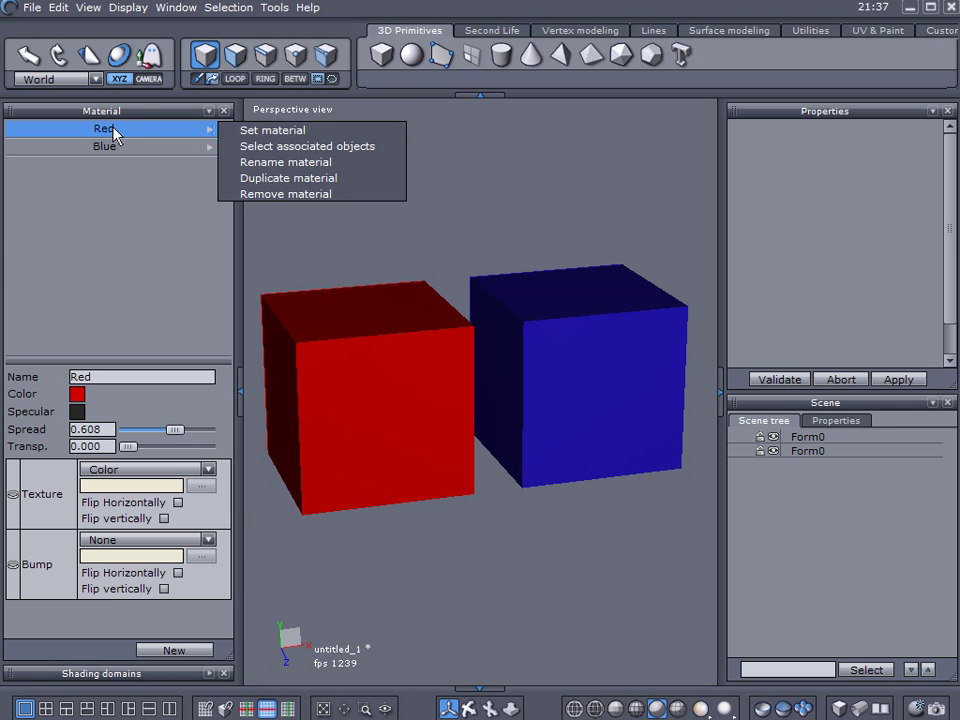
click(296, 150)
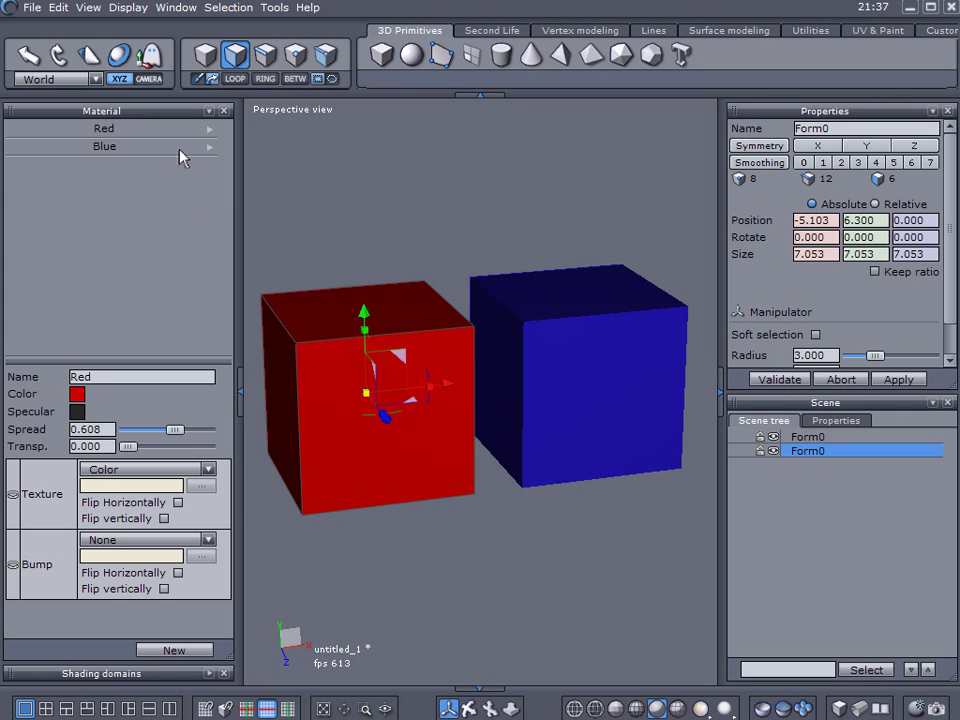
Clear the selection, select the objects associated with Blue and add those associated with Red.
click(373, 281)
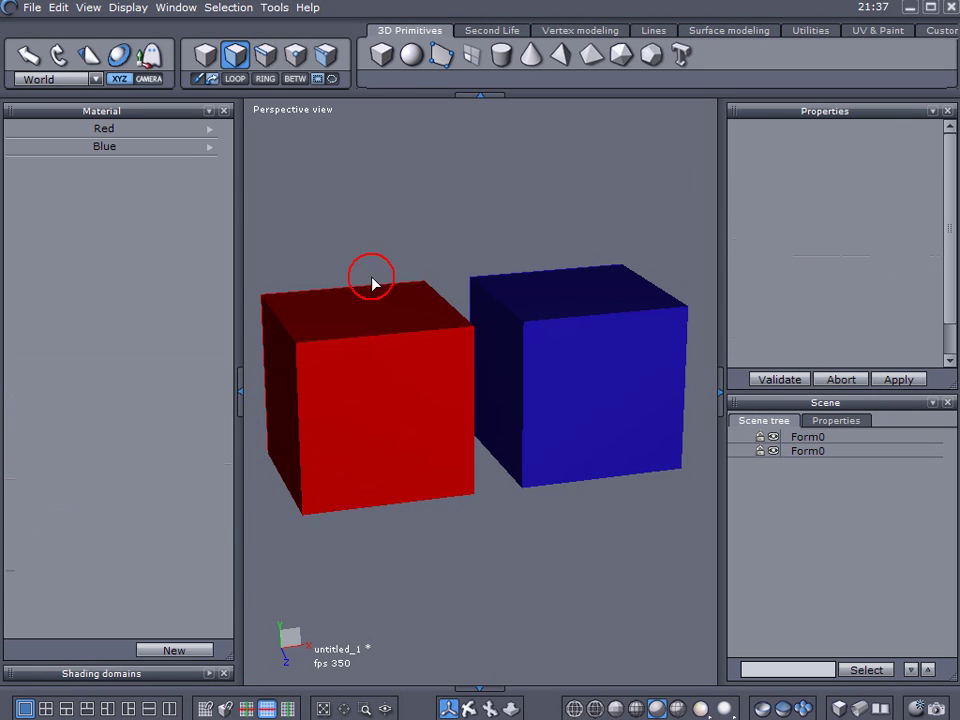
click(211, 146)
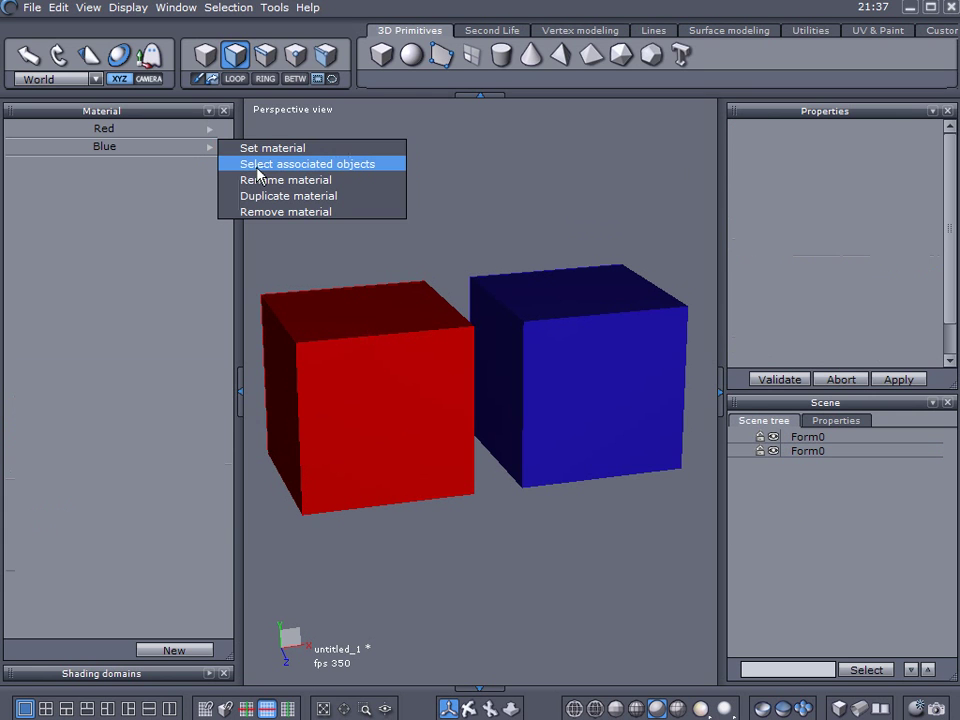
click(262, 164)
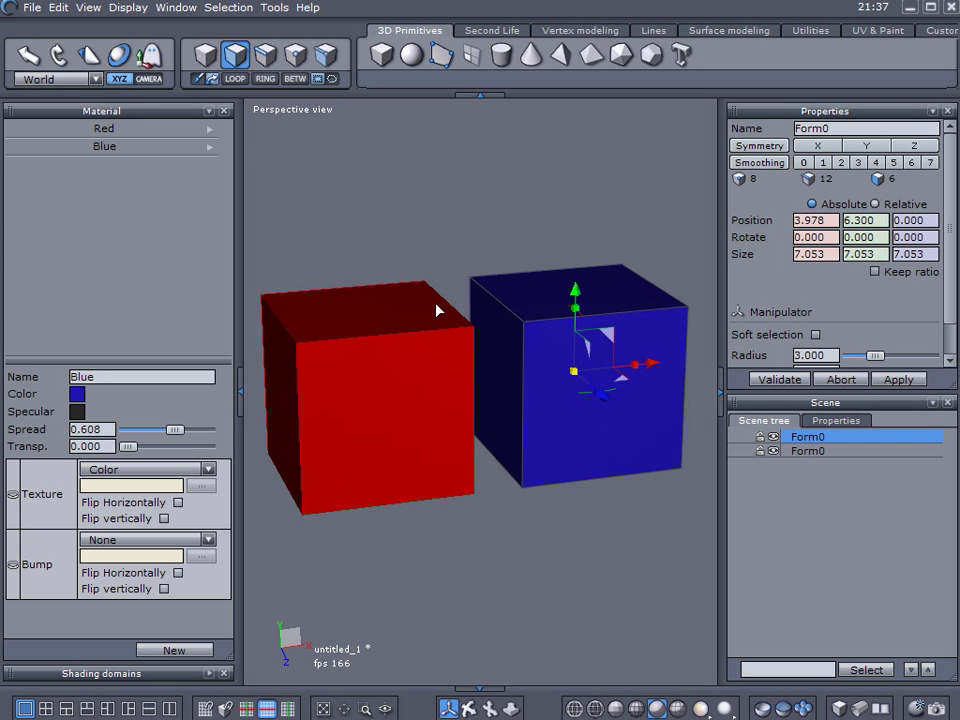
click(211, 130)
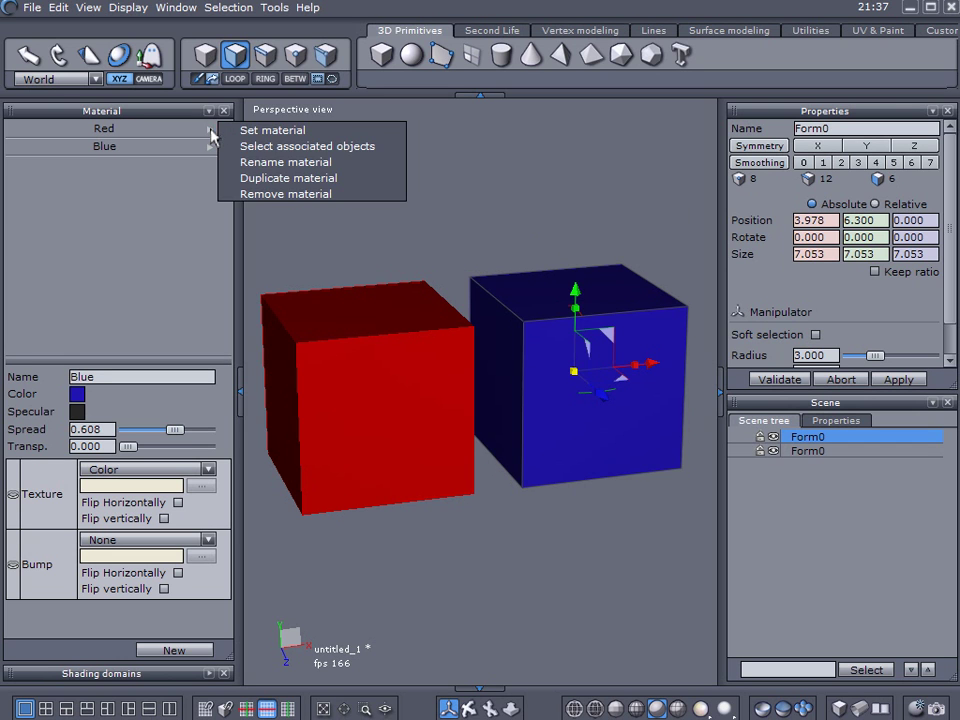
click(284, 146)
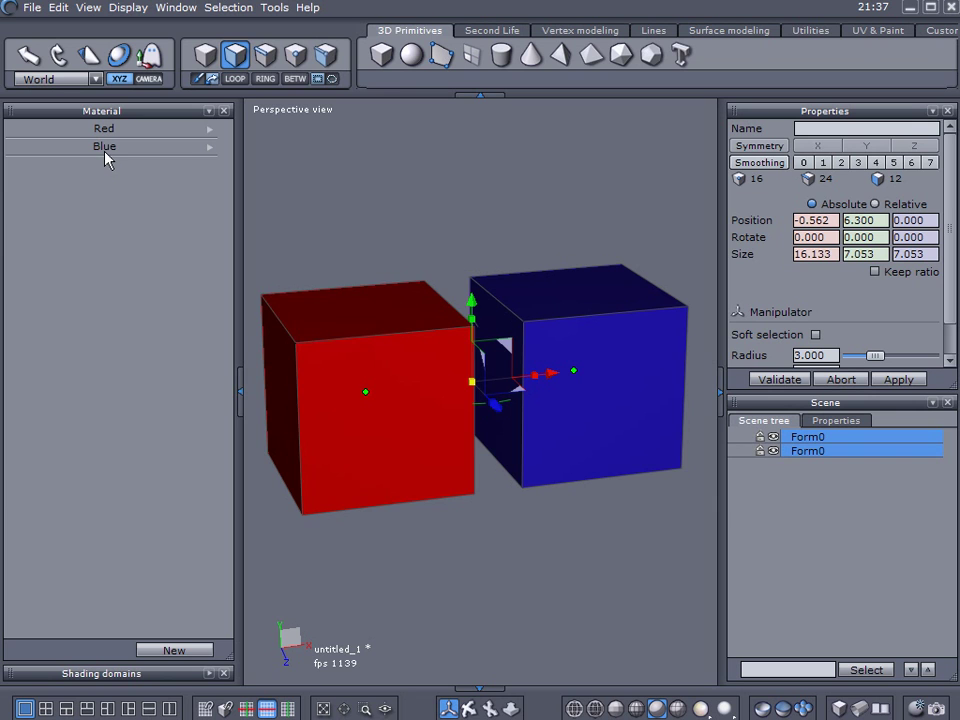
Dismiss the Red material's options, expand the Shading domains palette and collapse the Material palette.
click(210, 131)
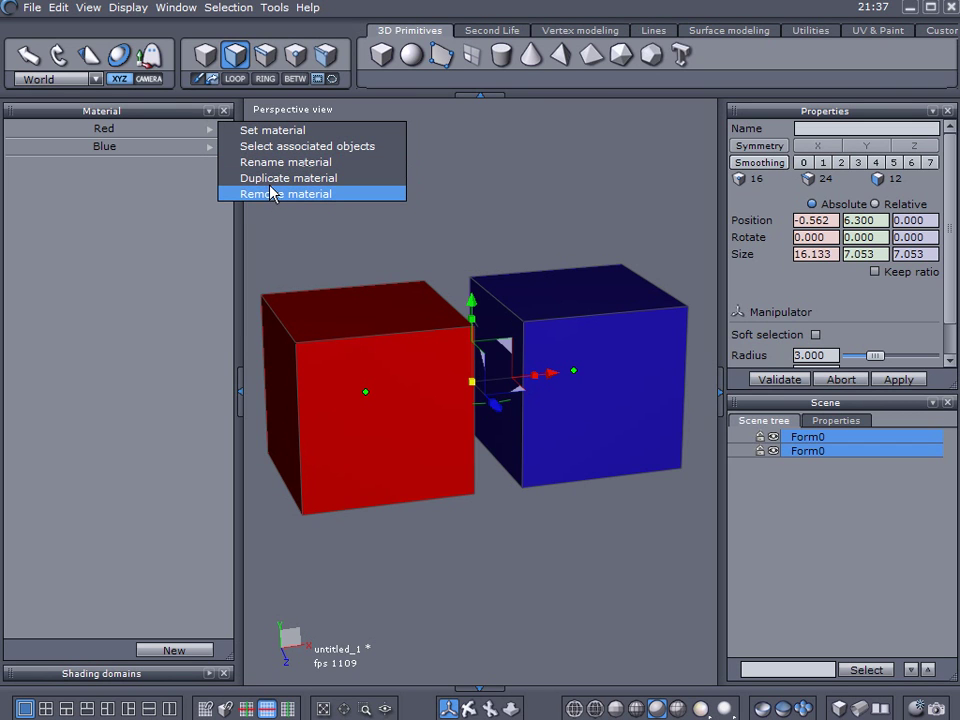
click(169, 206)
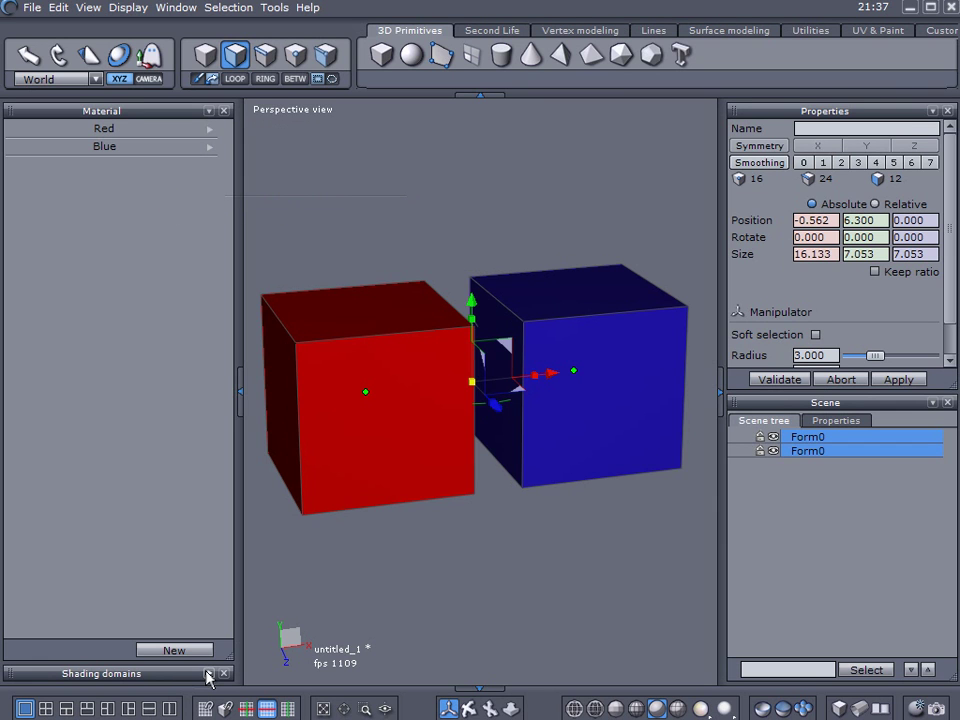
click(209, 111)
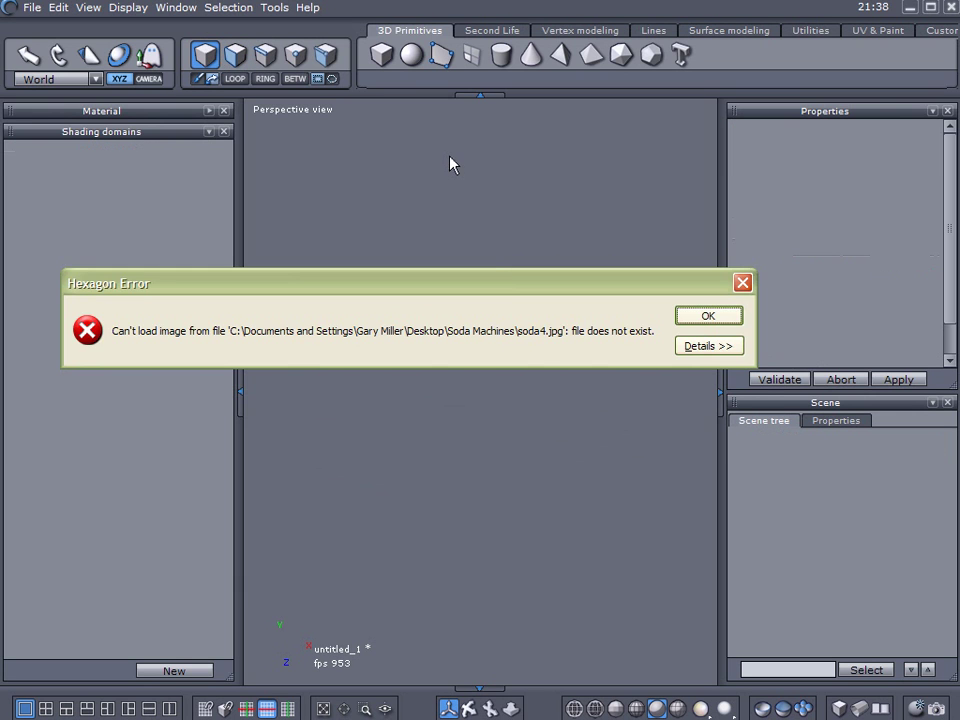
Dismiss the missing-image error and create a cube measuring about 8.72 units per side.
click(705, 317)
click(376, 67)
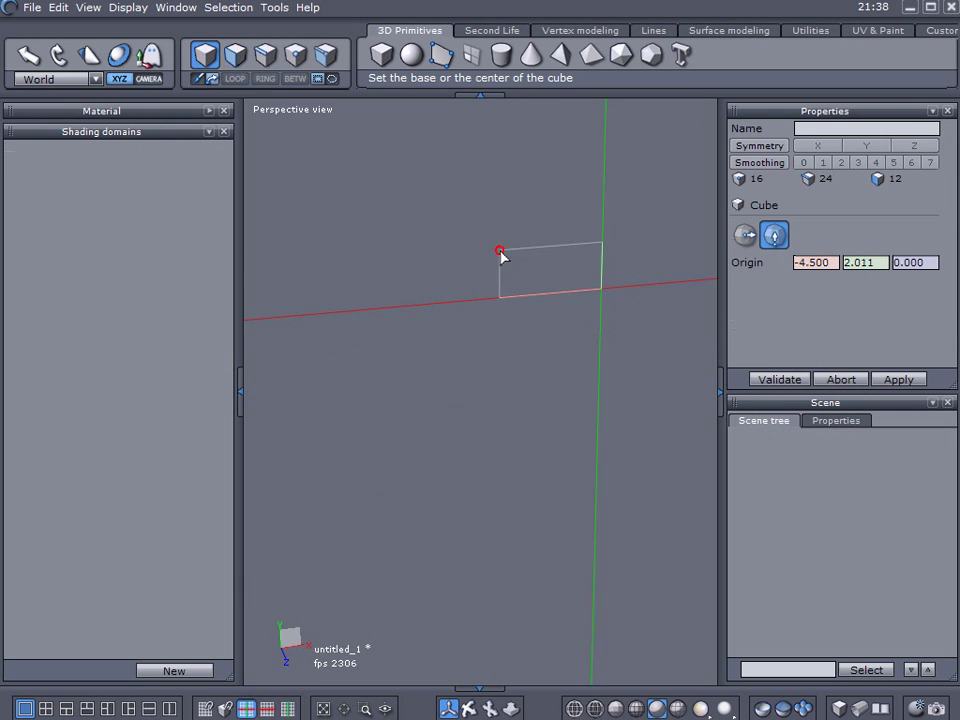
drag(499, 253, 628, 443)
Set the cube's tessellation to 4.
drag(953, 289, 947, 336)
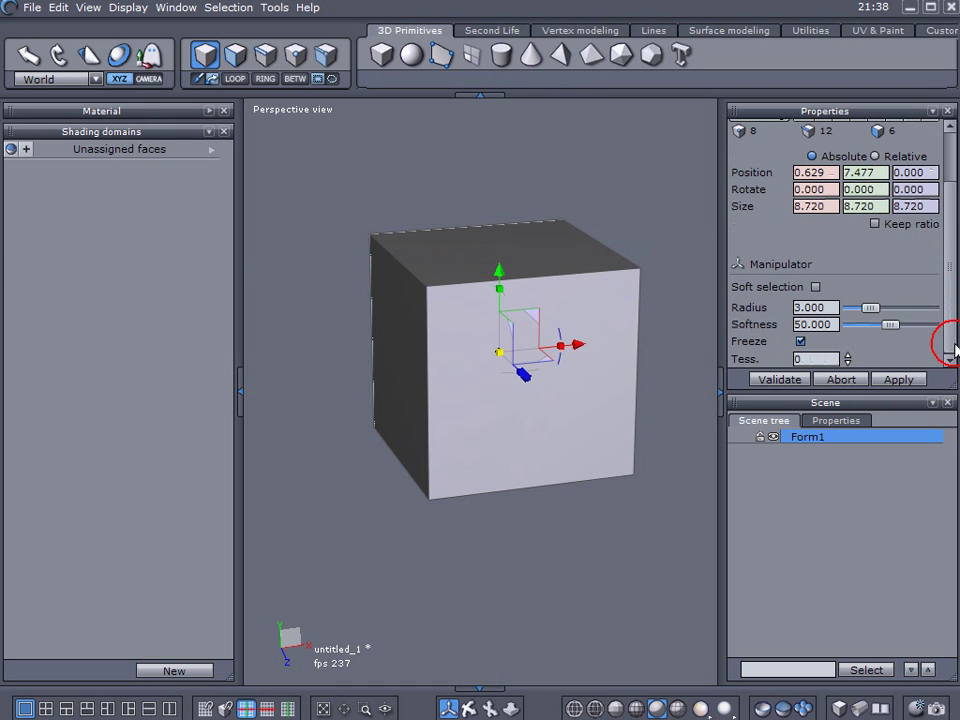
click(845, 357)
click(845, 357)
click(845, 357)
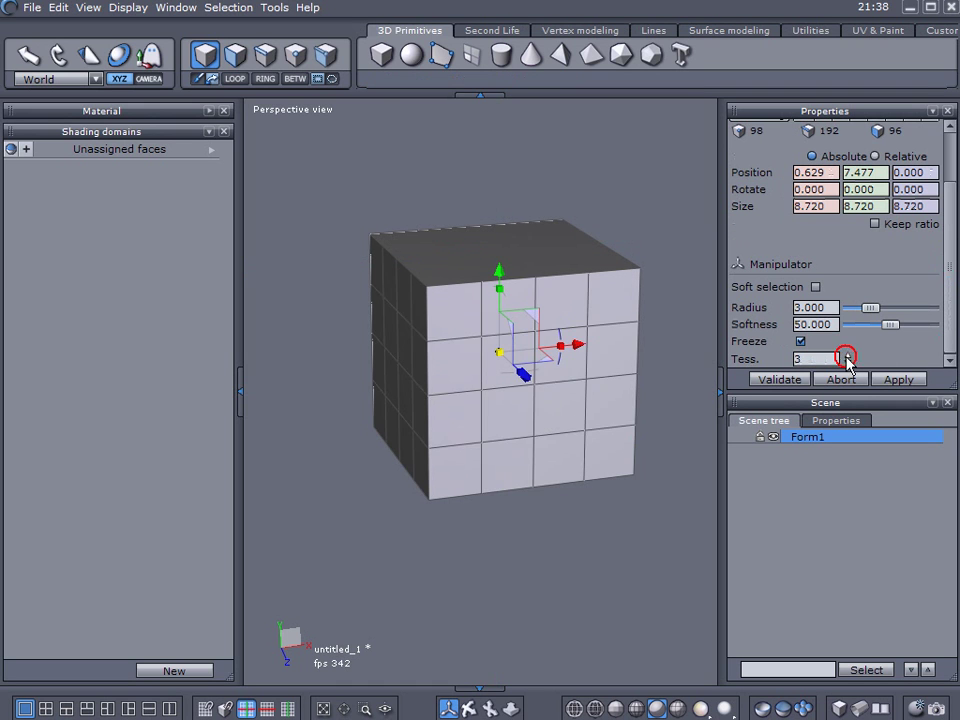
click(845, 357)
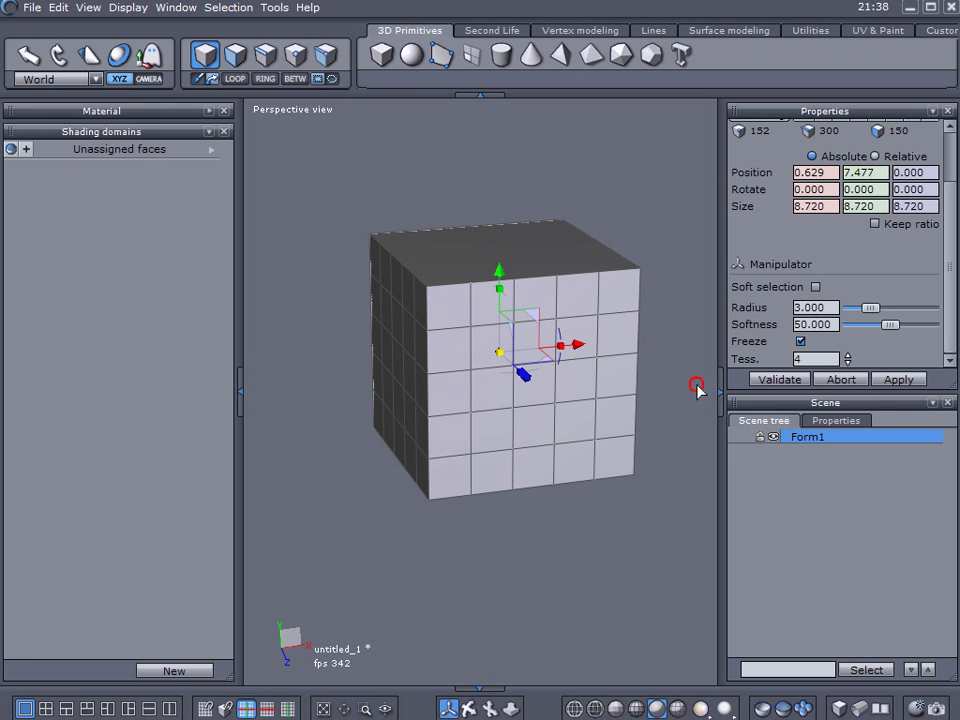
drag(303, 393, 352, 437)
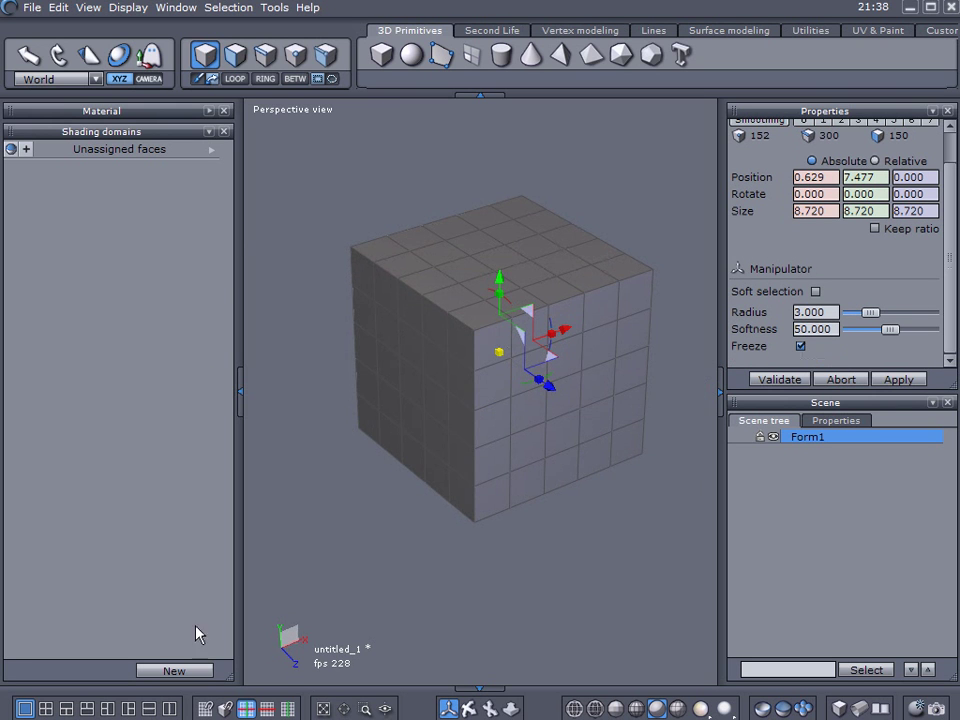
Assign the Red material to the whole cube and collapse the Material palette.
click(208, 113)
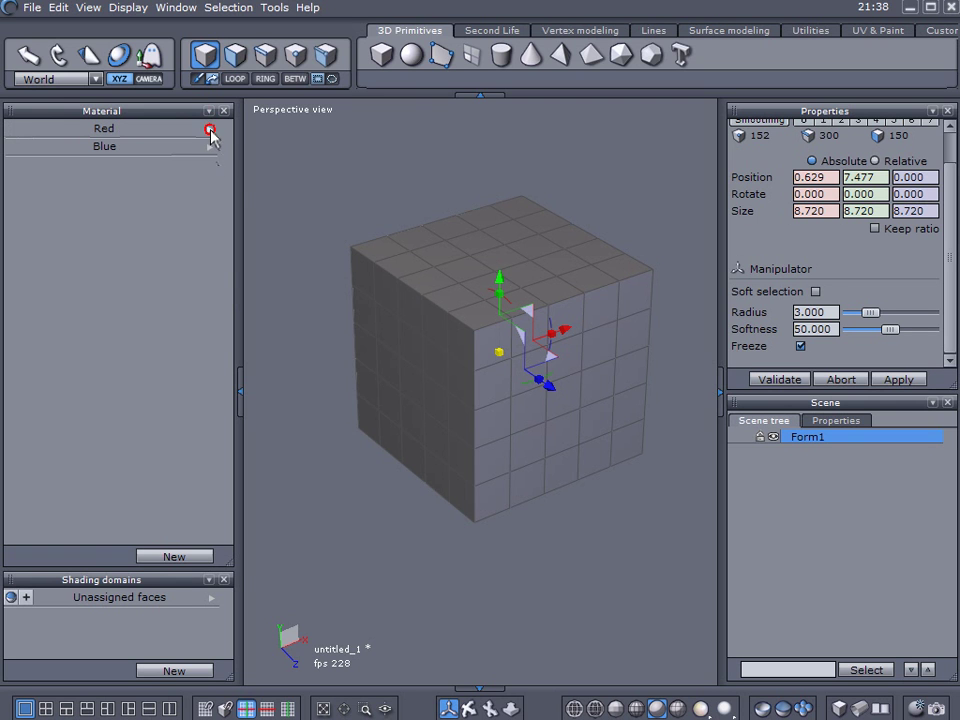
click(210, 131)
click(264, 131)
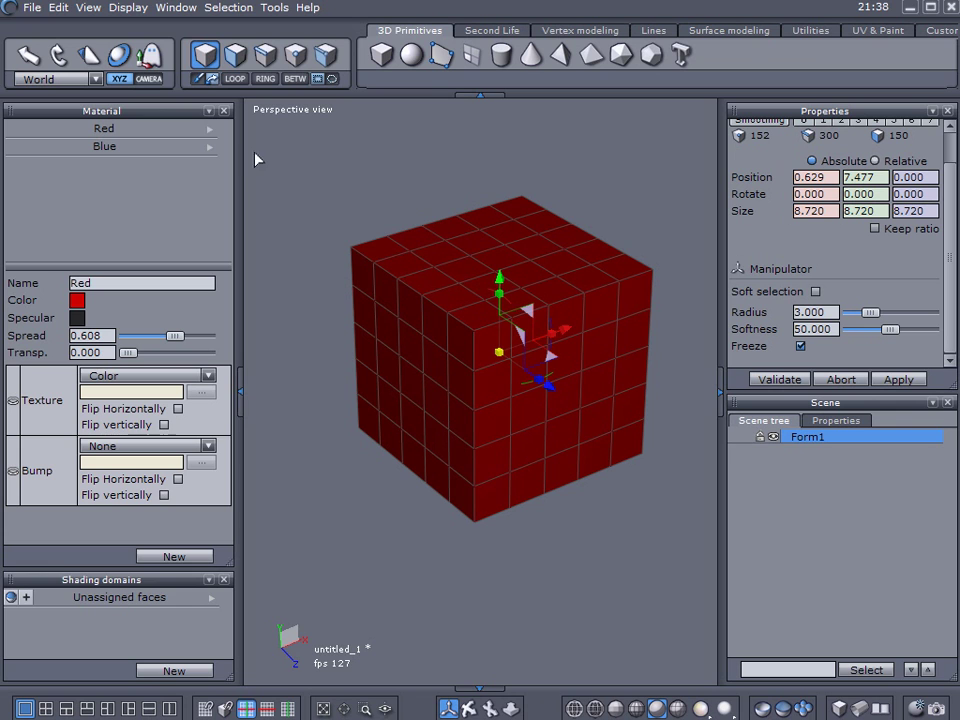
click(208, 111)
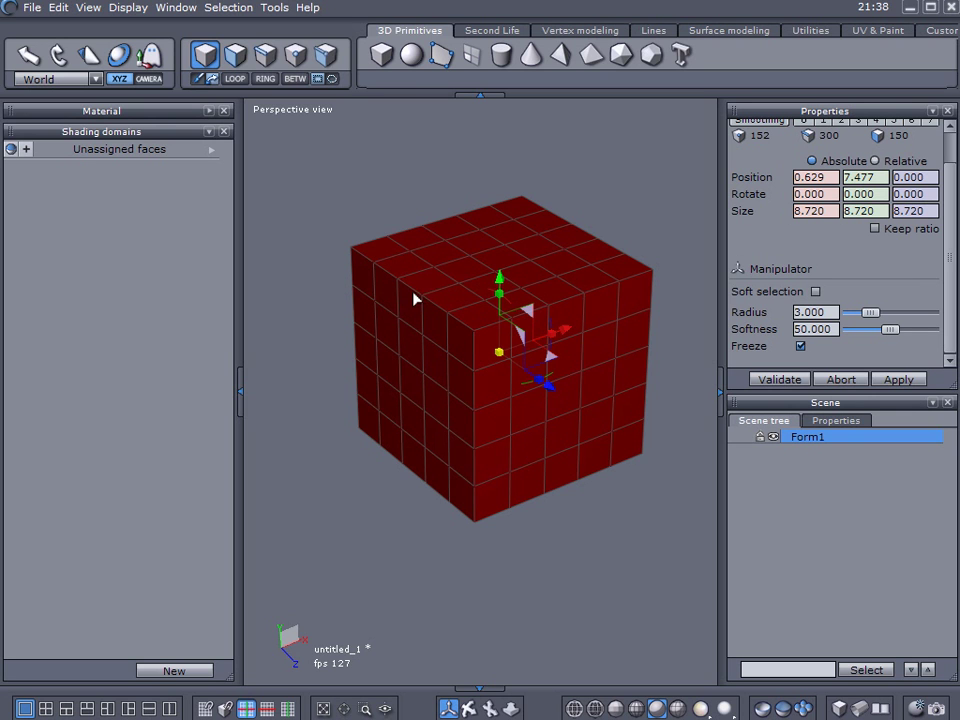
Switch to face selection, select a two-by-two block of faces on the cube's upper side, and clear the selection.
click(235, 54)
mouse_move(472, 246)
mouse_down()
mouse_move(401, 322)
mouse_move(538, 396)
mouse_move(551, 279)
mouse_move(505, 254)
mouse_move(508, 245)
mouse_move(557, 285)
mouse_move(534, 300)
mouse_move(475, 270)
mouse_move(507, 275)
mouse_move(497, 281)
mouse_up()
click(628, 184)
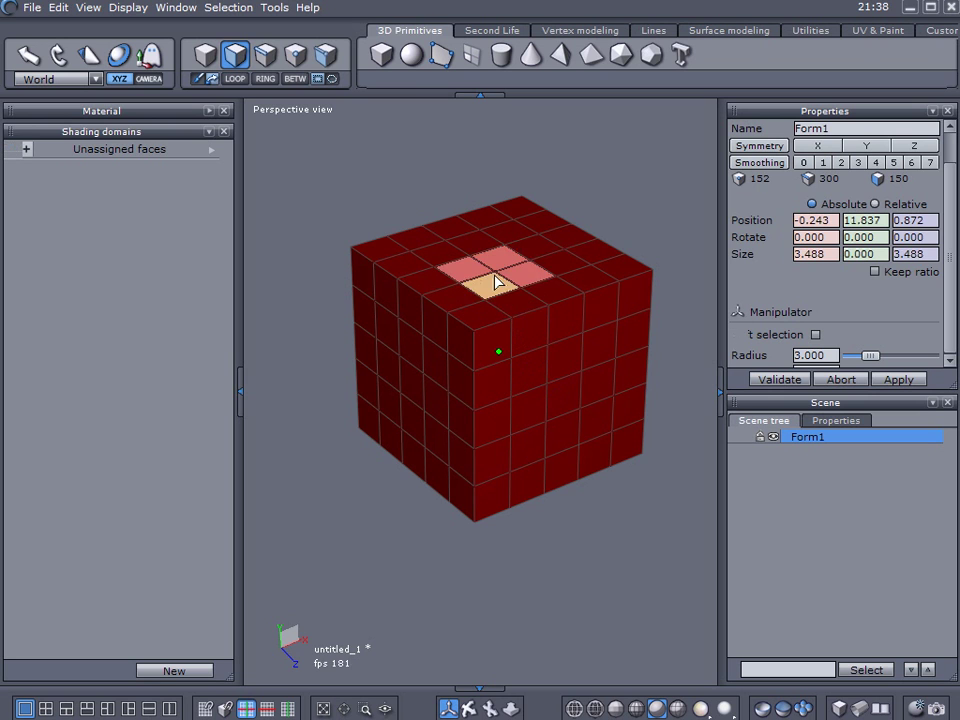
click(600, 187)
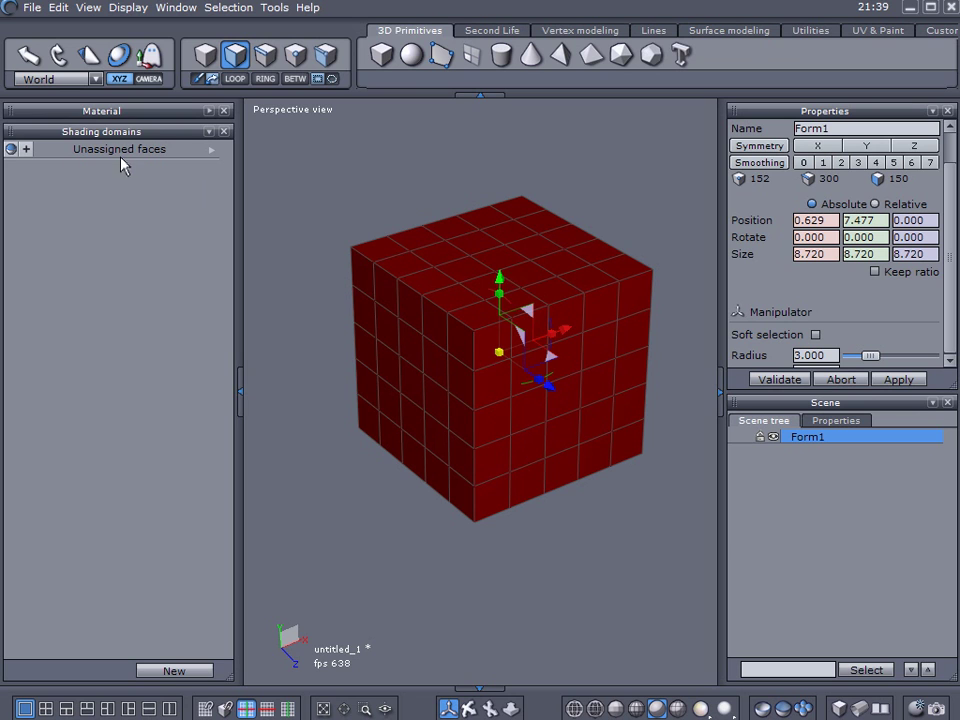
Create a new shading domain from all the cube's unassigned faces.
click(175, 671)
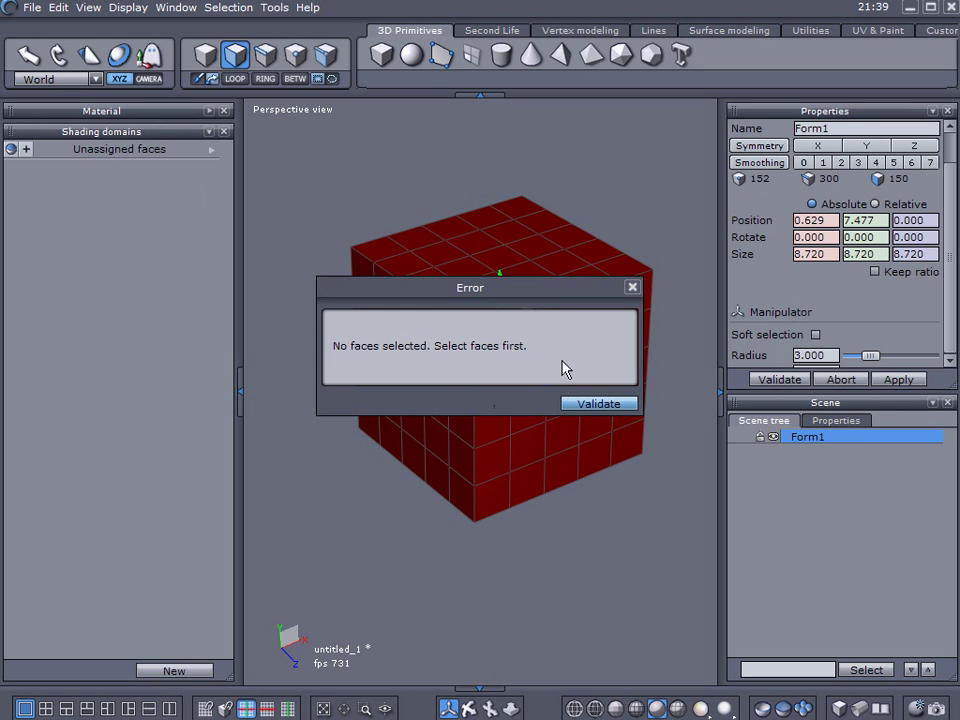
click(606, 403)
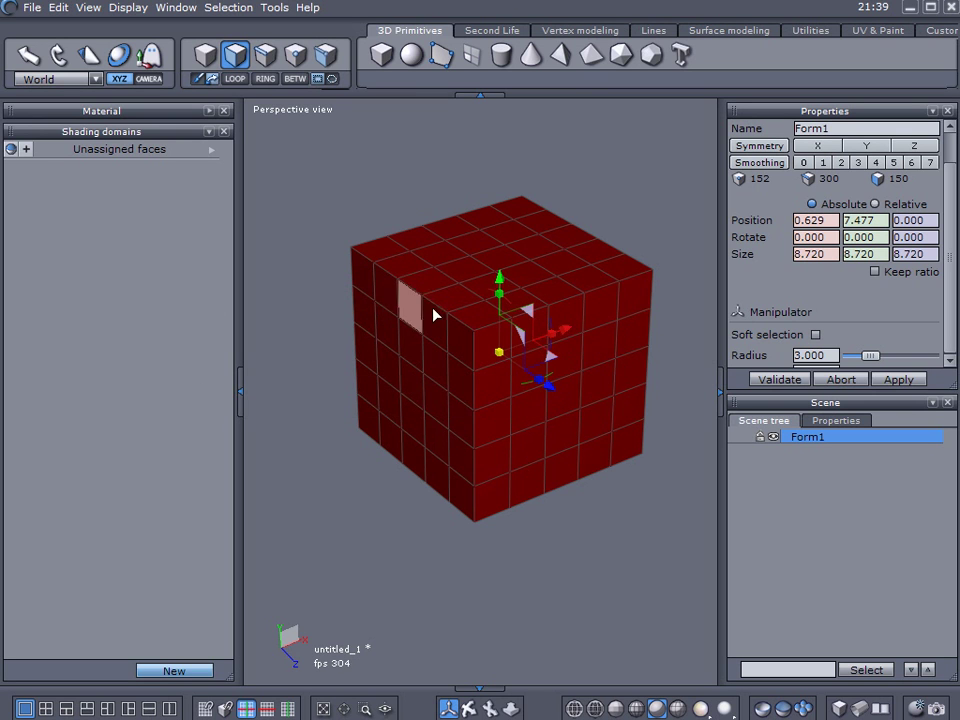
click(108, 152)
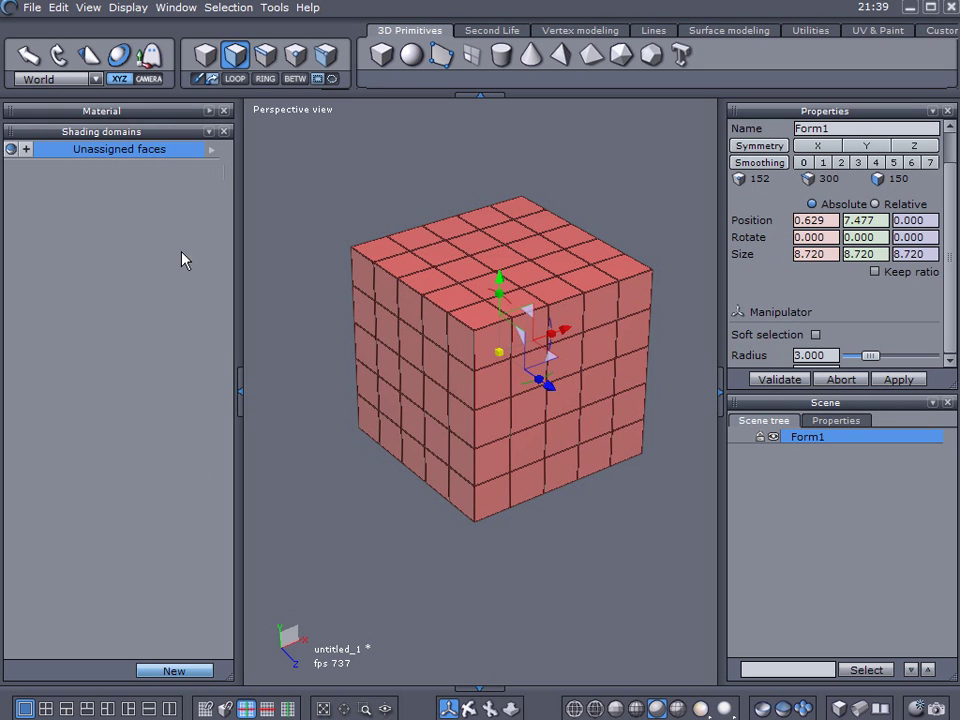
click(175, 671)
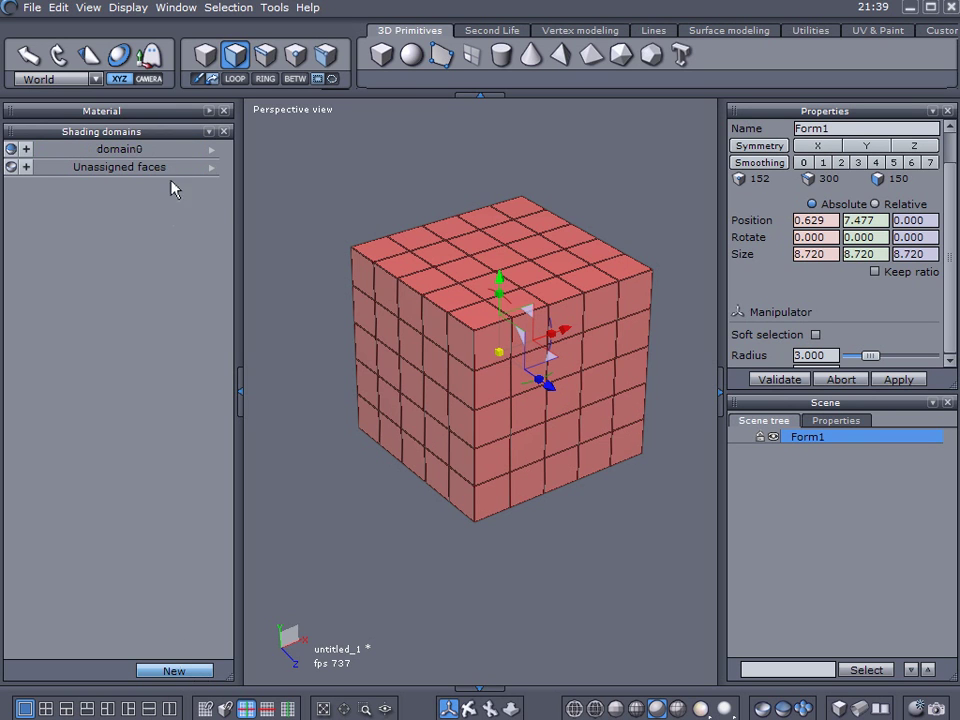
Rename the new shading domain as Red.
click(214, 152)
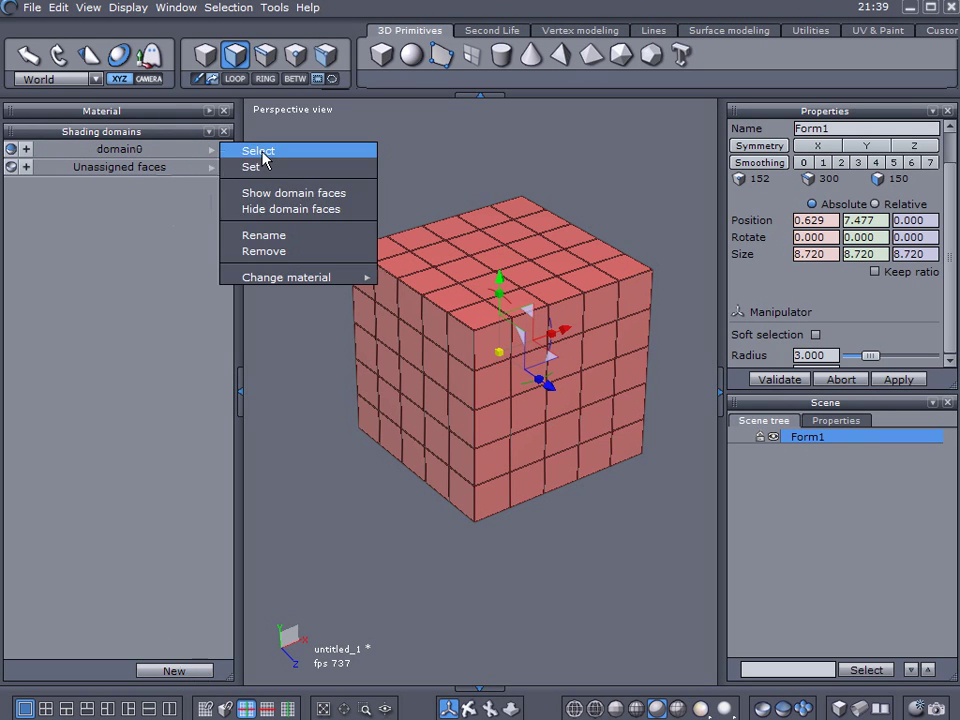
click(281, 237)
drag(452, 348, 324, 360)
key(BackSpace)
text(Red)
key(Return)
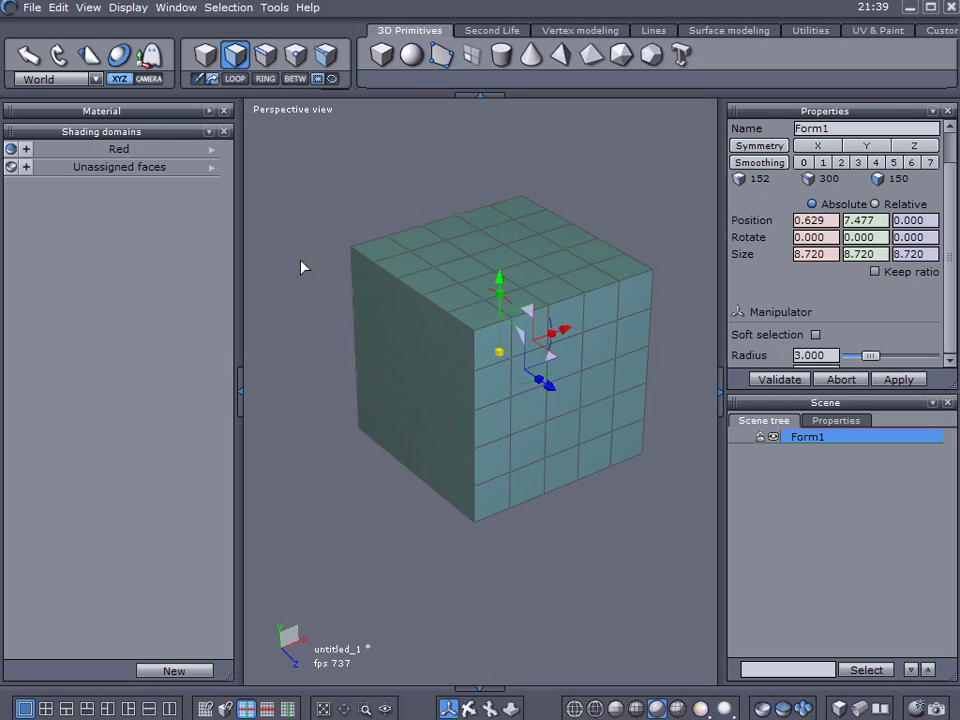
Expand the Material palette and try to assign the Red material to the cube.
click(208, 111)
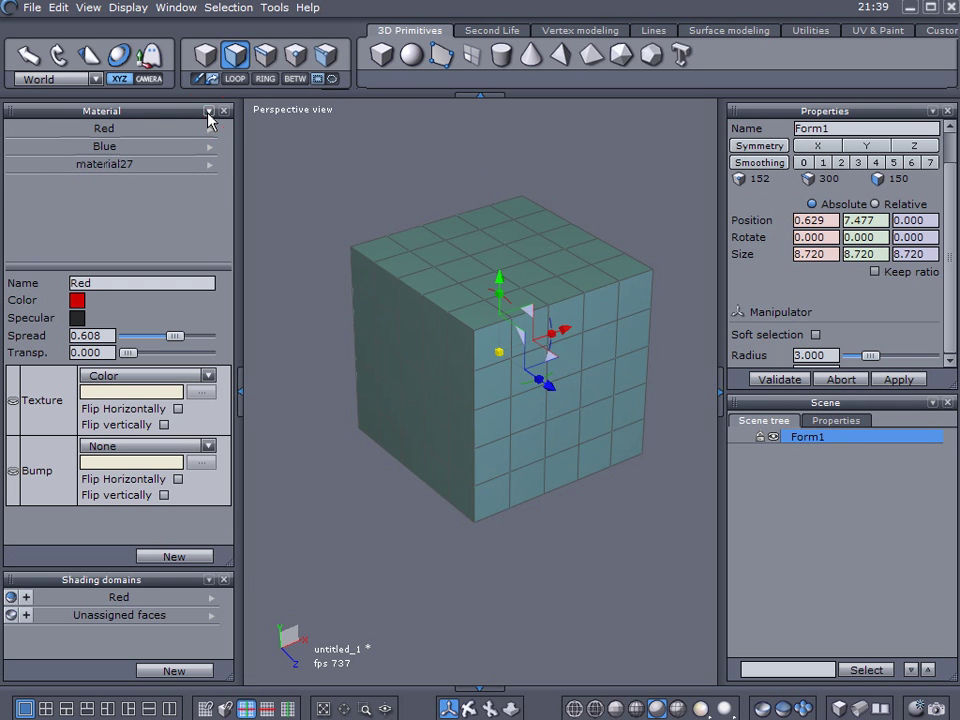
click(210, 131)
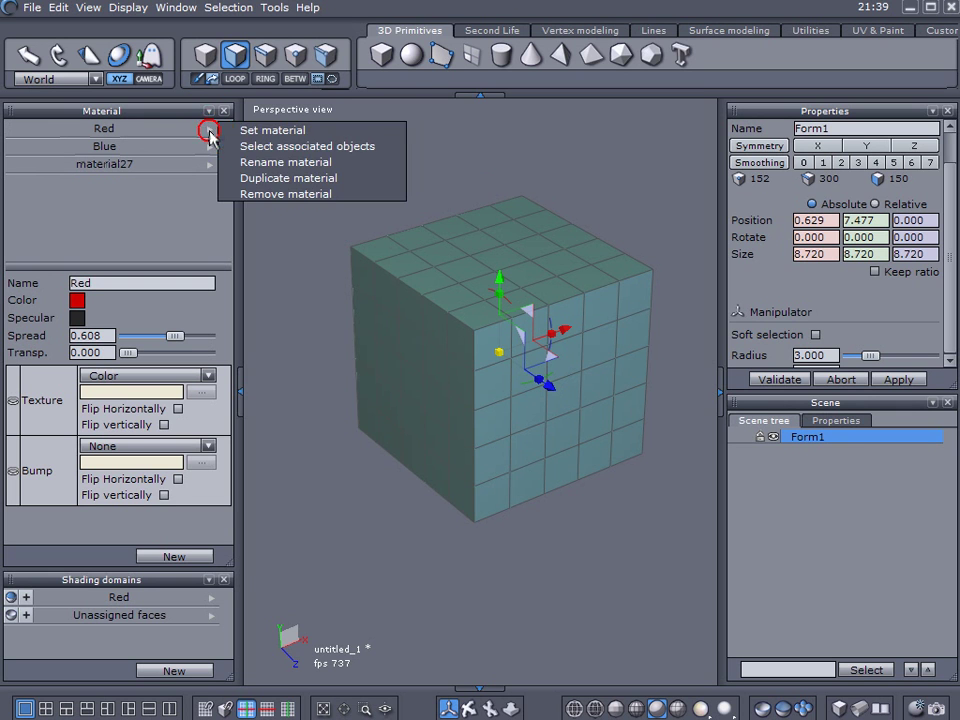
click(250, 131)
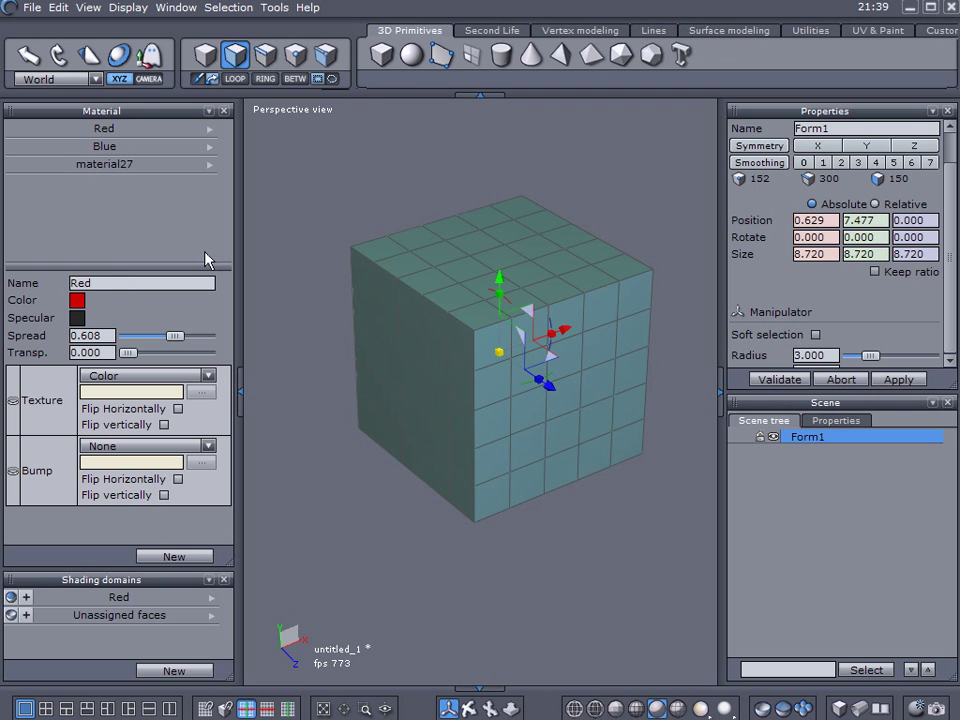
Reselect the cube in the scene and try again to assign the Red material to it.
click(806, 463)
click(789, 438)
click(209, 129)
click(232, 132)
Select the faces of the Red shading domain and assign the Red material to them.
click(133, 598)
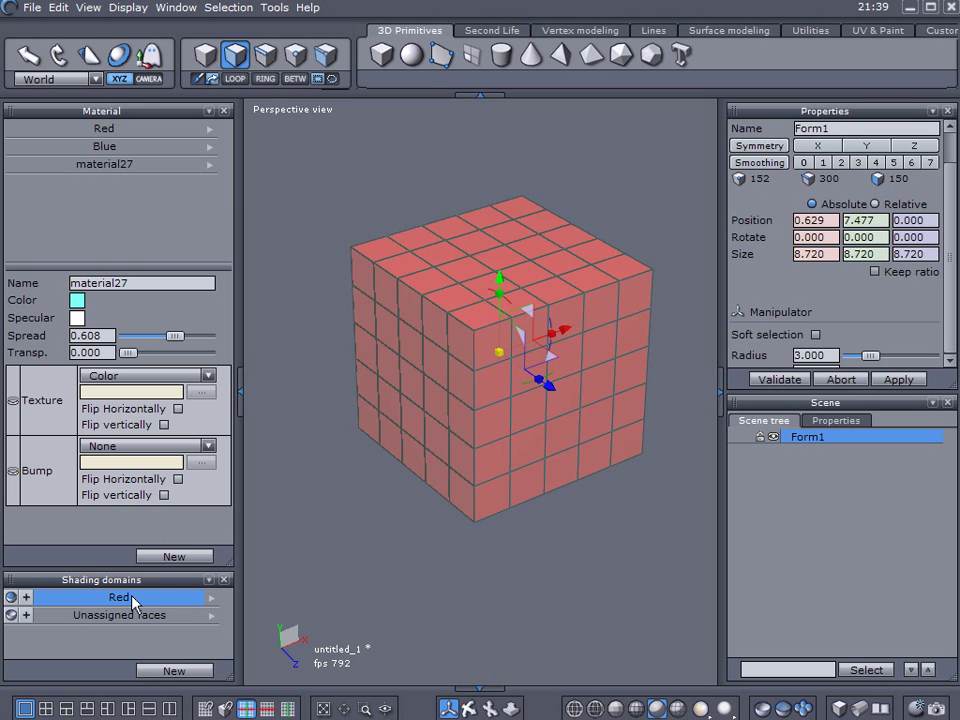
click(209, 130)
click(267, 135)
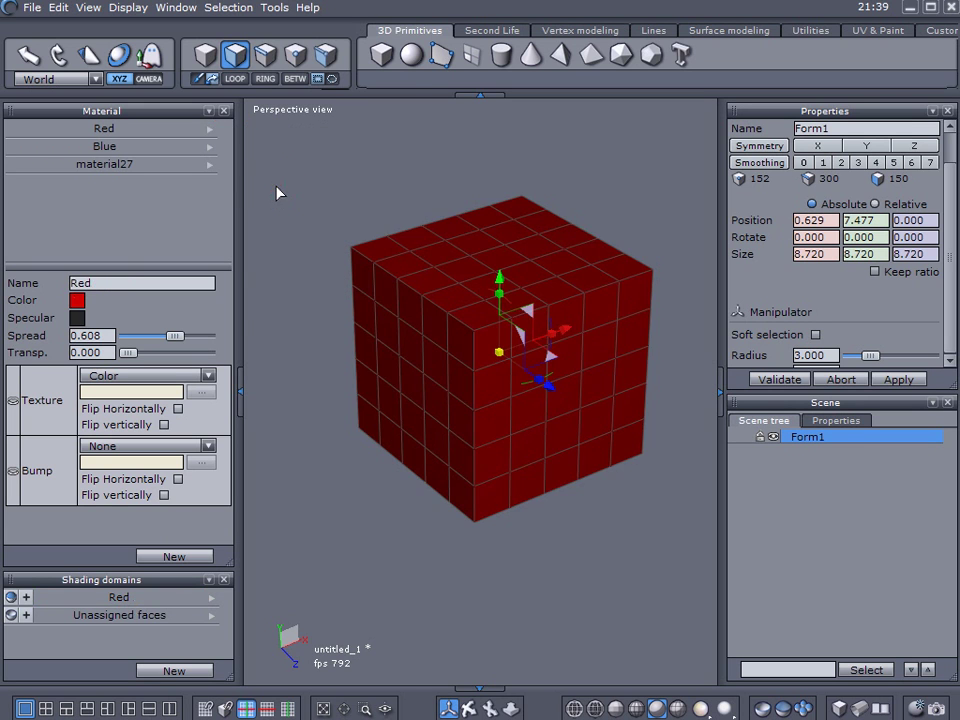
Select the inner three-by-three block of faces on each vertical side of the cube.
mouse_move(293, 267)
middle_down()
mouse_move(293, 326)
mouse_move(295, 262)
middle_up()
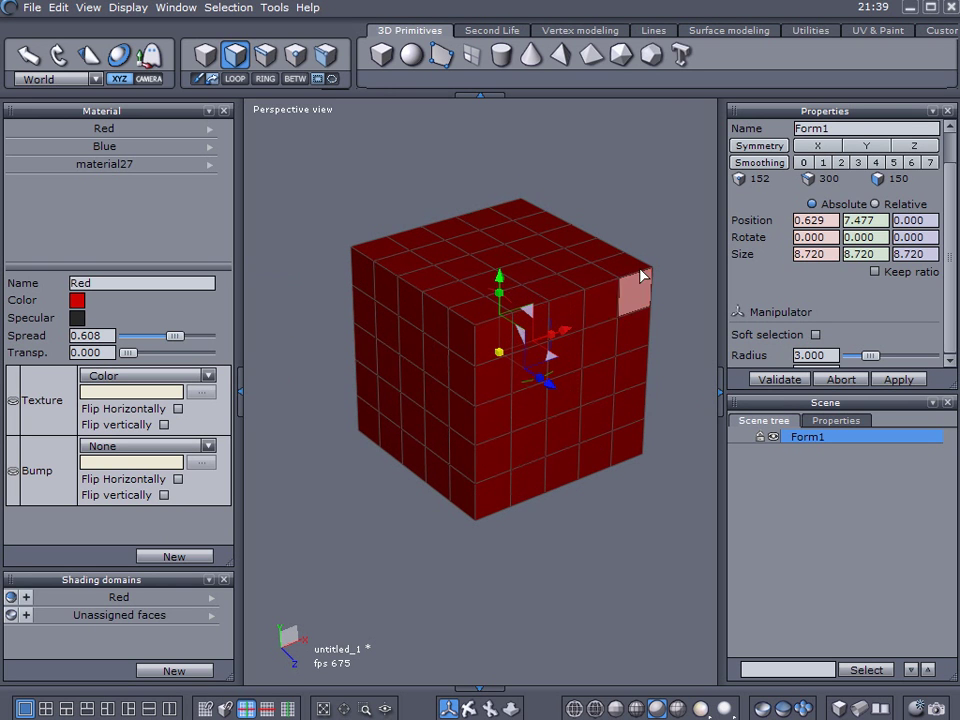
middle_drag(574, 225, 592, 222)
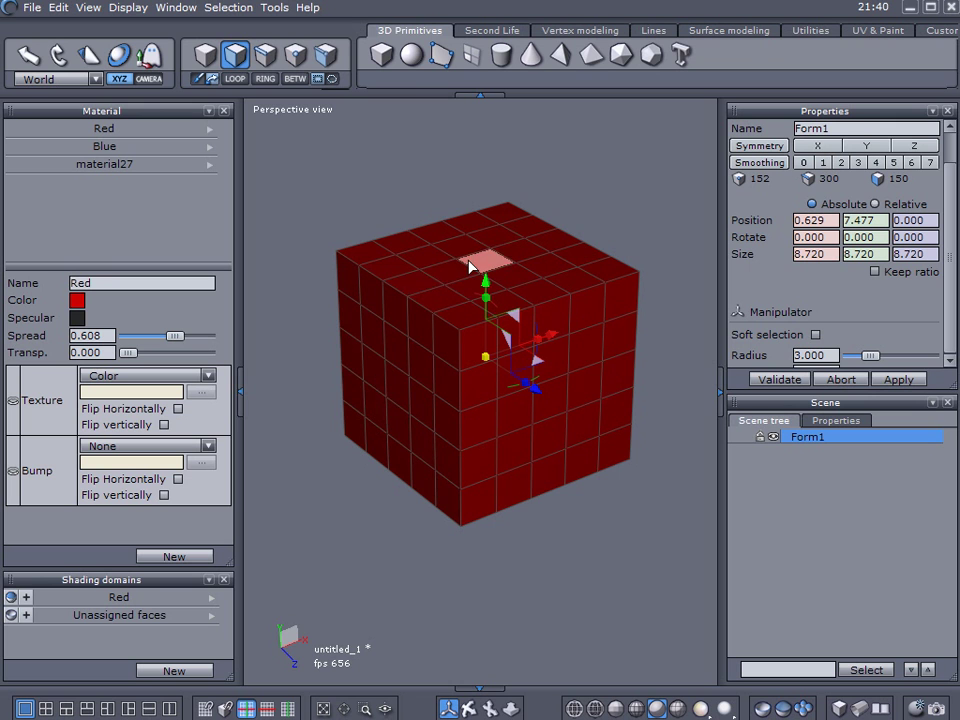
scroll(443, 214, up, 4)
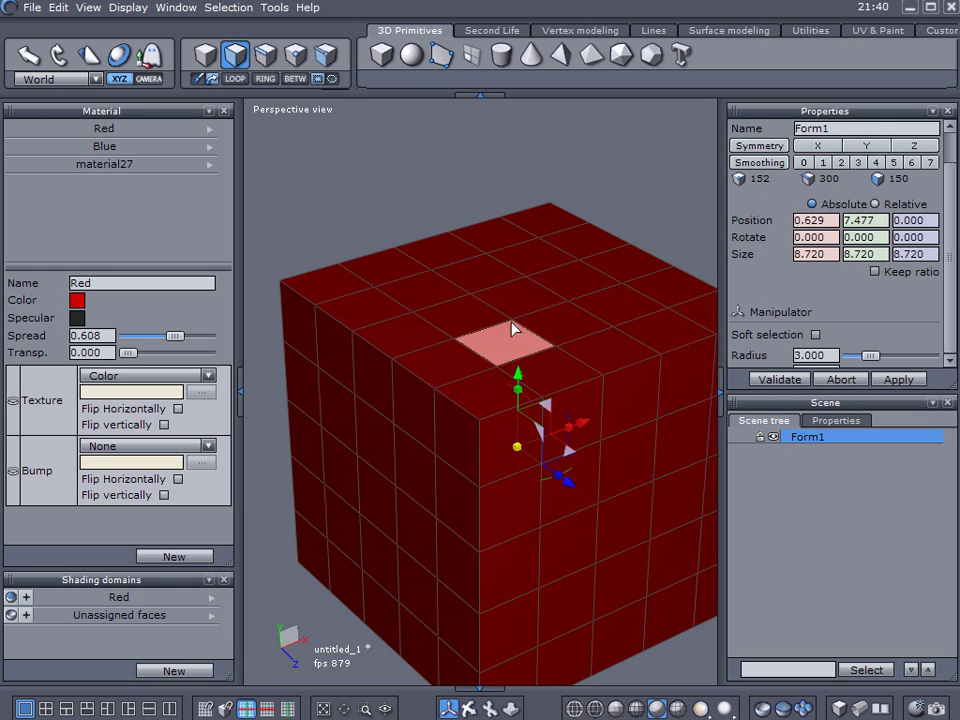
right_drag(566, 331, 490, 348)
mouse_move(443, 345)
mouse_down()
mouse_move(557, 347)
mouse_move(540, 454)
mouse_move(454, 399)
mouse_move(450, 418)
mouse_up()
mouse_move(450, 418)
right_down()
mouse_move(474, 466)
mouse_move(632, 435)
right_up()
mouse_move(530, 362)
mouse_down()
mouse_move(536, 369)
mouse_move(416, 406)
mouse_move(516, 422)
mouse_move(373, 433)
mouse_up()
click(530, 410)
mouse_move(531, 388)
mouse_down()
mouse_move(461, 476)
mouse_move(429, 401)
mouse_move(475, 432)
mouse_up()
shift+click(512, 482)
right_drag(388, 495, 653, 488)
mouse_move(586, 367)
shift+mouse_down()
mouse_move(516, 431)
mouse_move(486, 493)
mouse_move(574, 493)
shift+mouse_up()
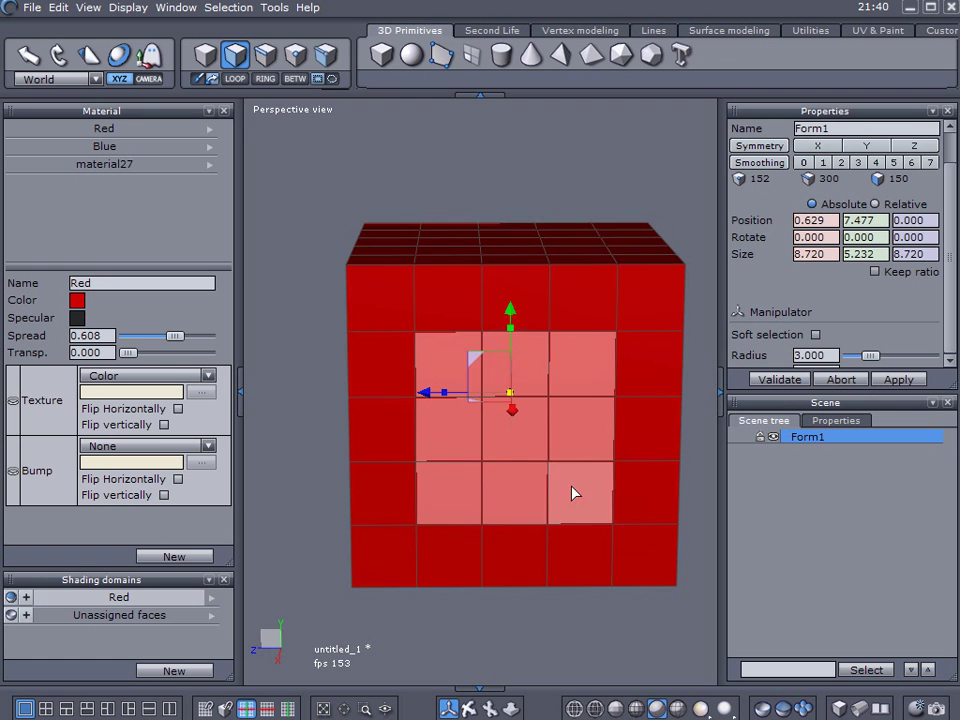
Add faces on the cube's underside and a six-face staircase pattern on its upper side to the selection.
right_drag(570, 617, 570, 356)
mouse_move(572, 401)
shift+mouse_down()
mouse_move(460, 399)
mouse_move(564, 489)
mouse_move(454, 489)
mouse_move(519, 354)
shift+mouse_up()
mouse_move(519, 354)
right_down()
mouse_move(506, 455)
mouse_move(508, 636)
right_up()
mouse_move(557, 343)
shift+mouse_down()
mouse_move(482, 326)
mouse_move(470, 237)
mouse_move(499, 289)
shift+mouse_up()
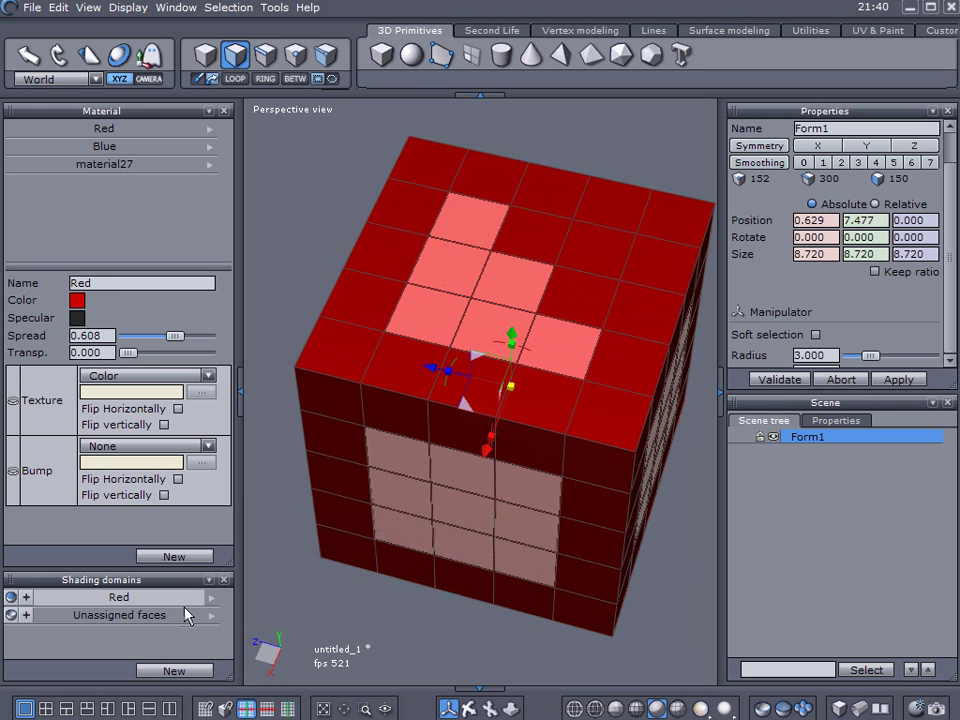
Create a shading domain from the selected faces and rename it as Blue.
click(172, 671)
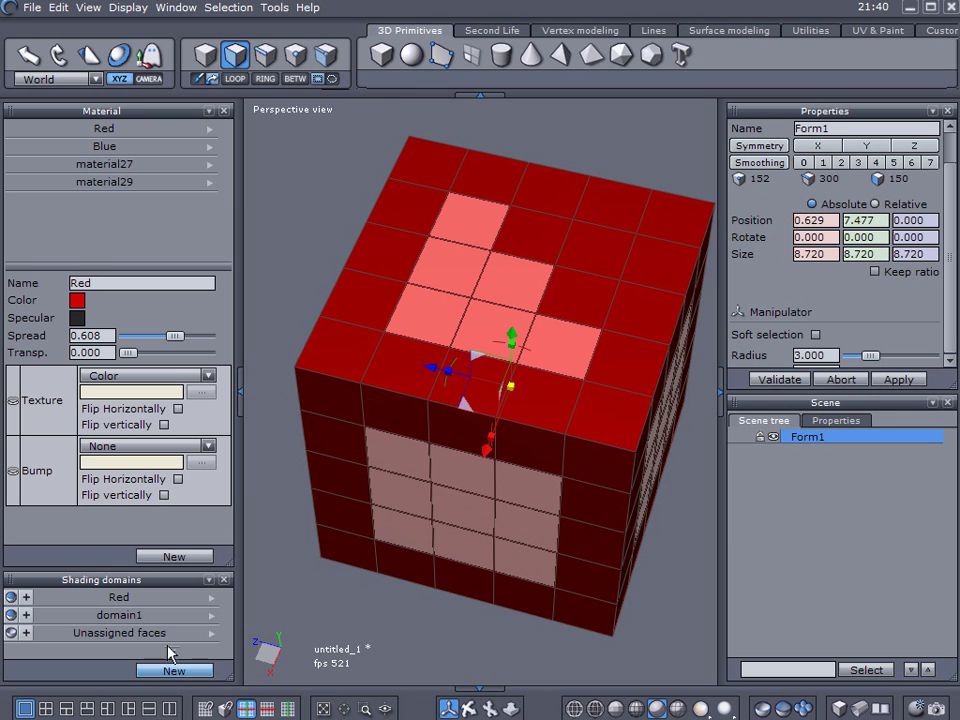
click(210, 615)
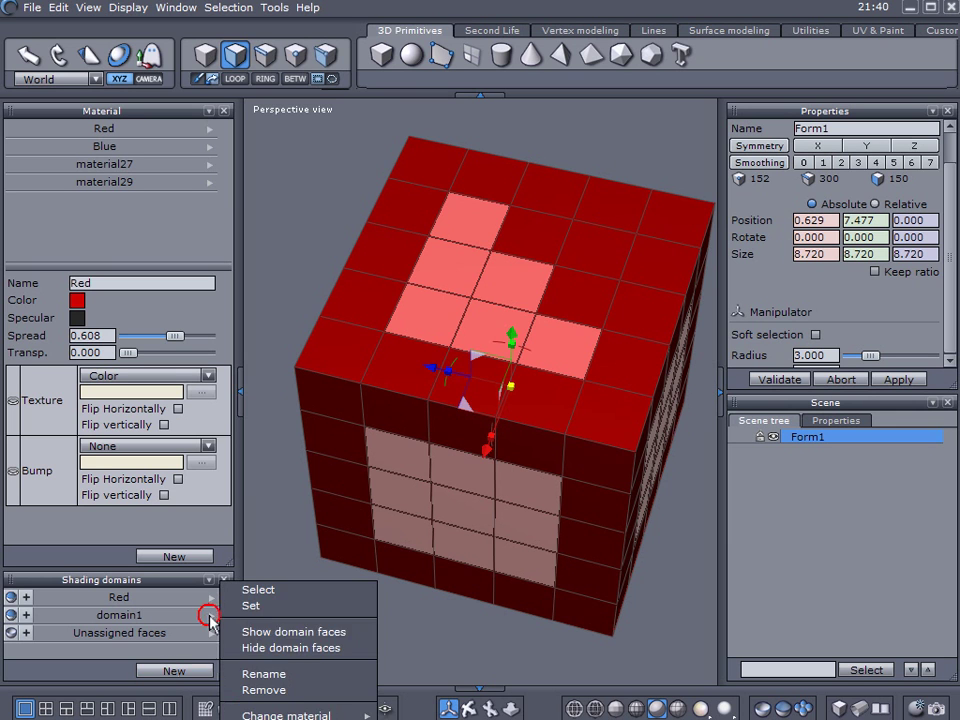
click(290, 677)
drag(479, 349, 357, 353)
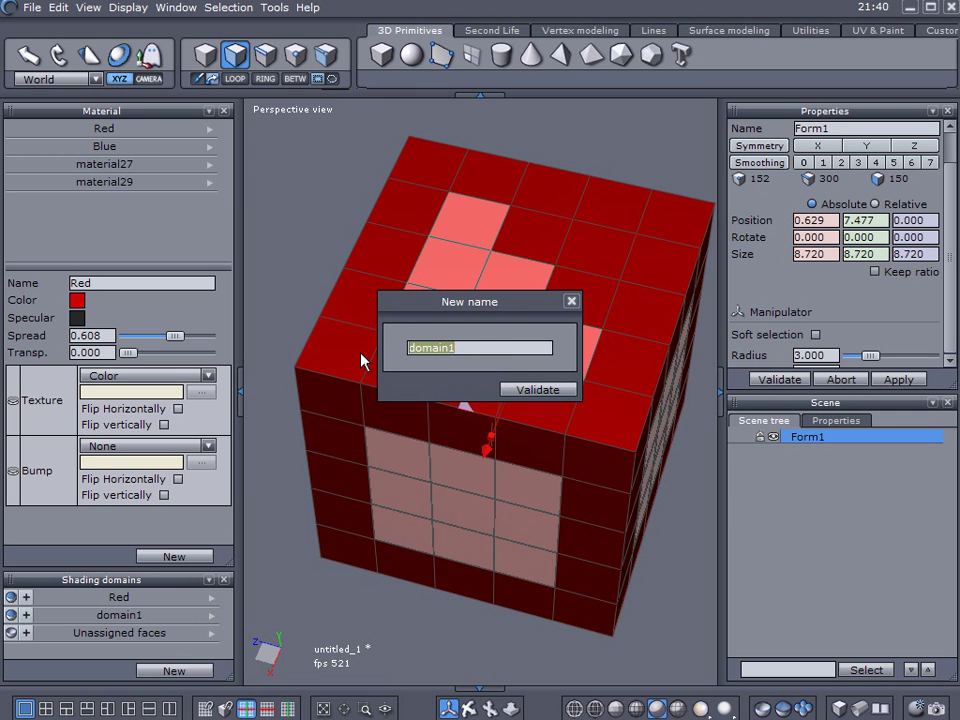
text(Blue)
key(Return)
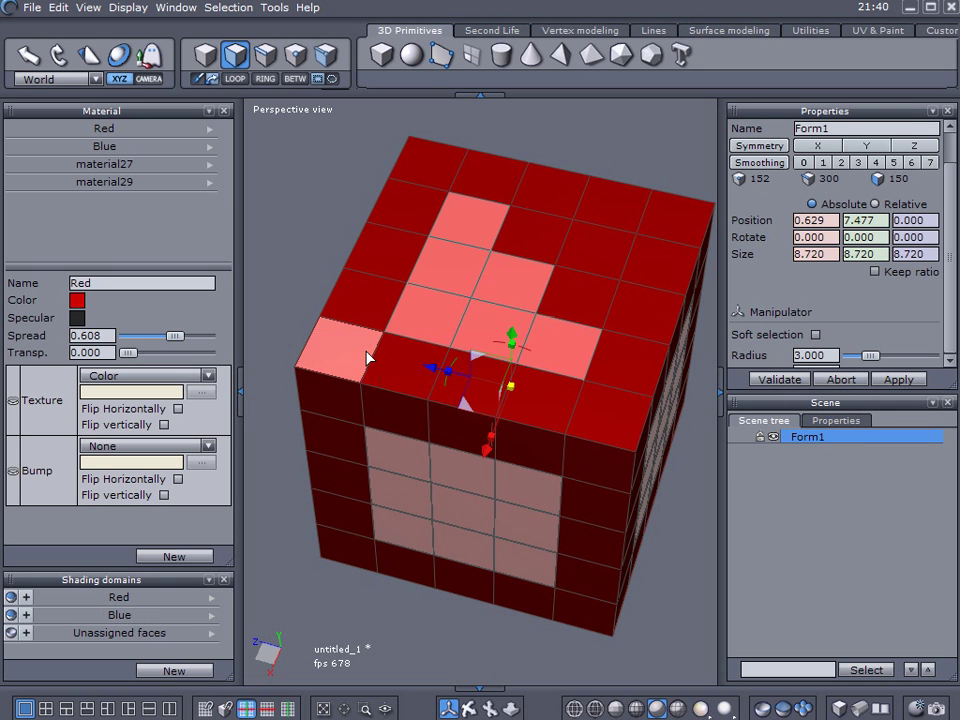
Clear the selection to check the domains' colours, reselect the cube and select the Blue shading domain's faces.
click(116, 617)
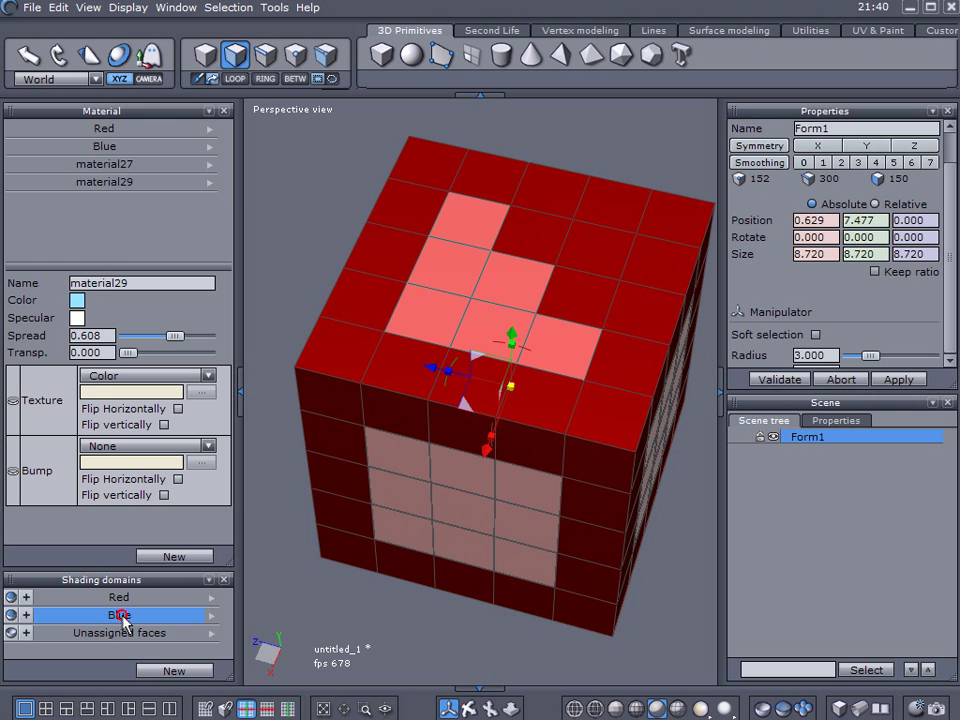
click(307, 582)
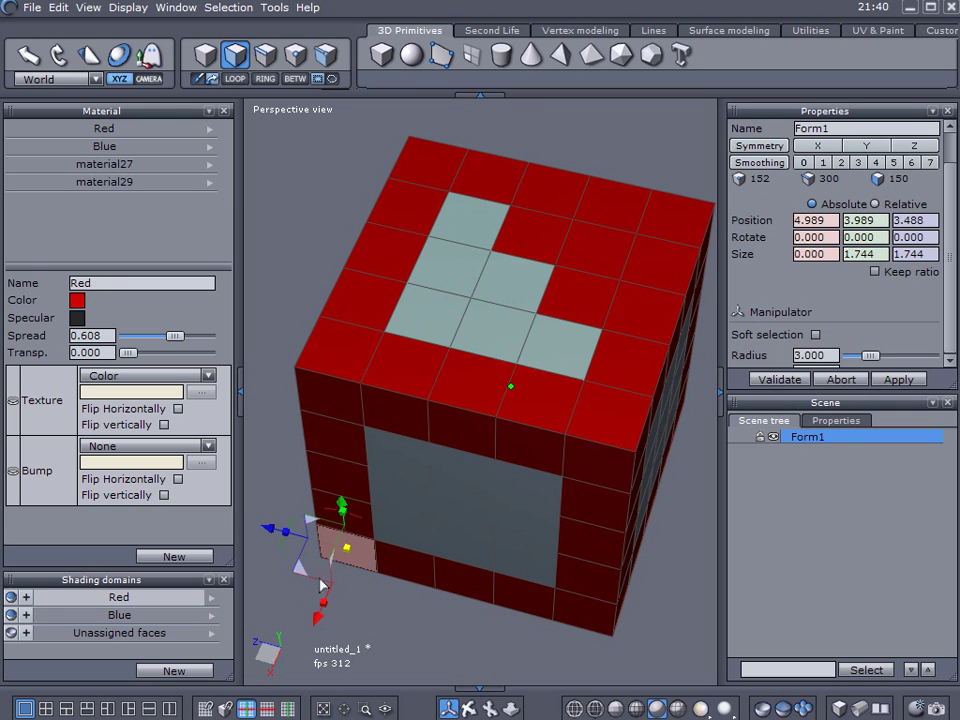
click(836, 583)
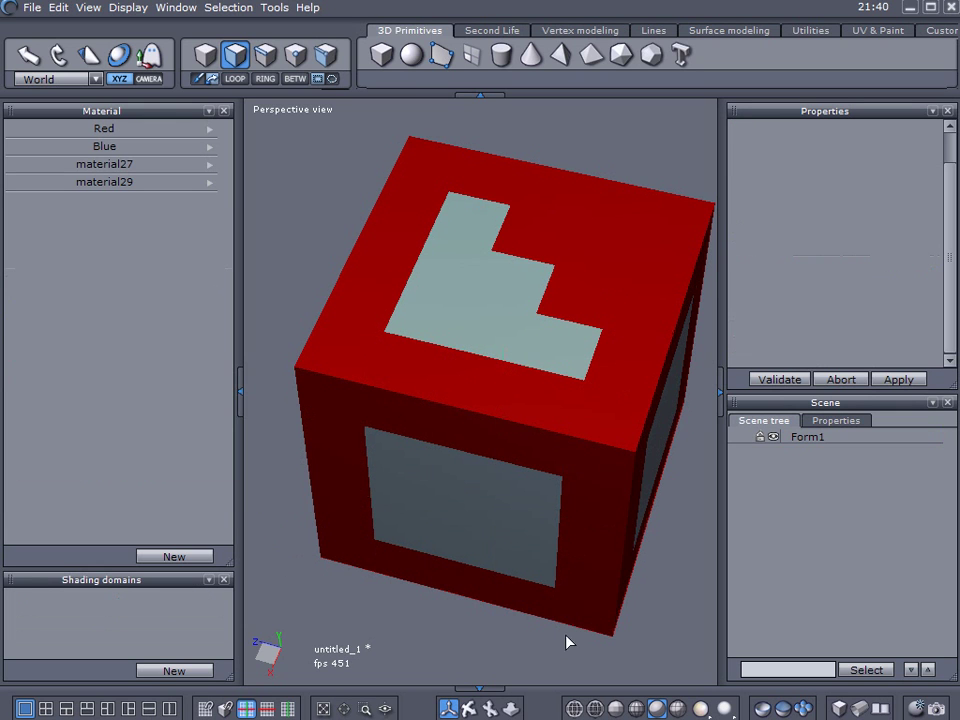
click(790, 440)
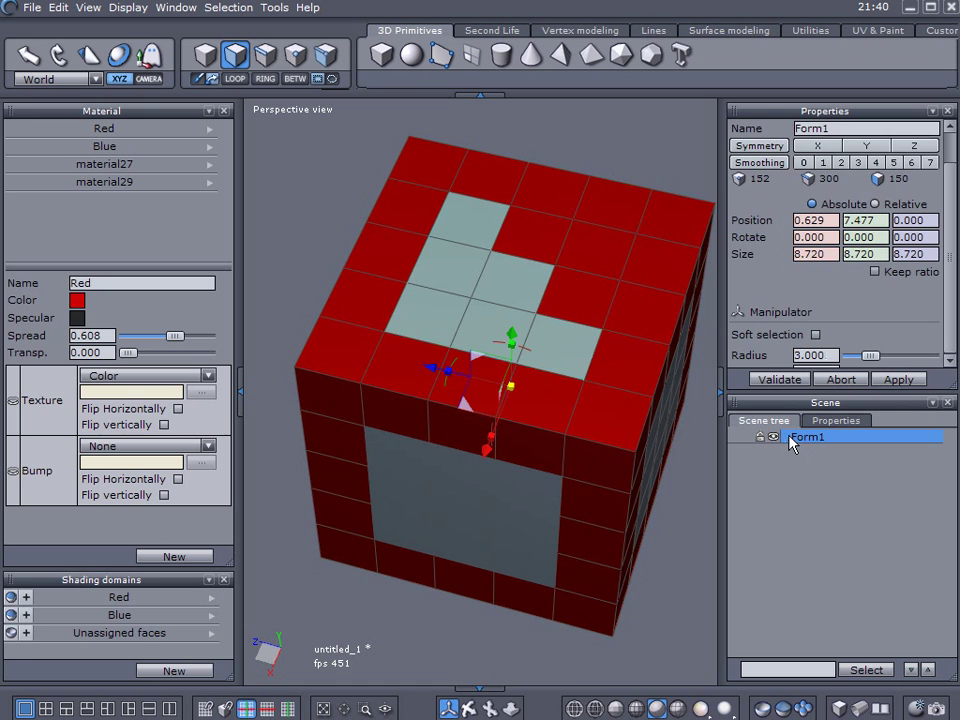
click(125, 616)
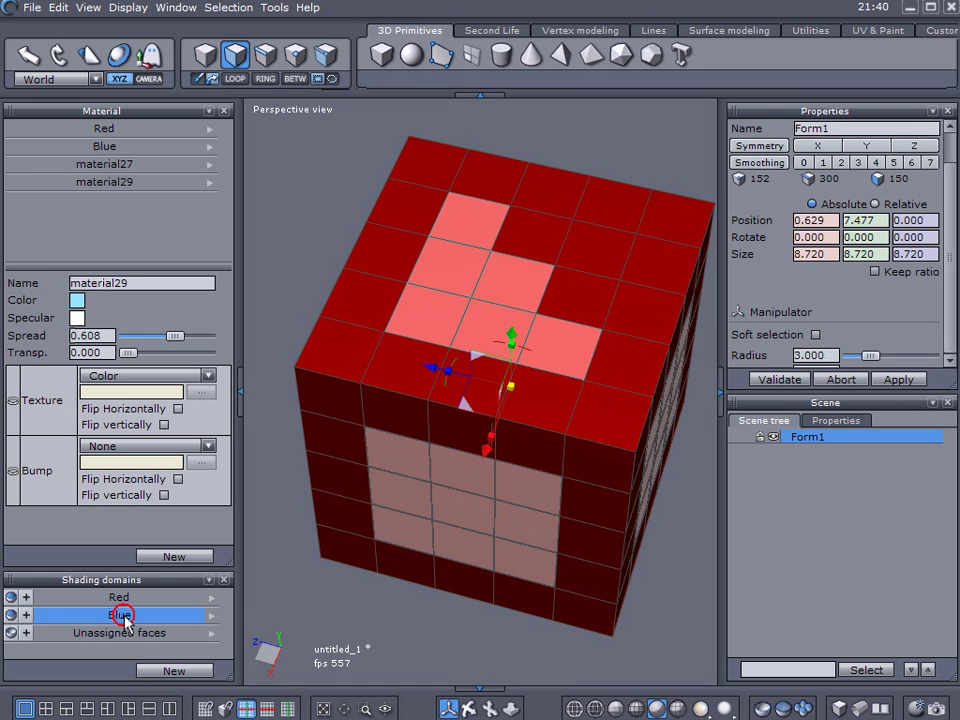
Assign the Blue material to the selected Blue domain faces and clear the selection to inspect the cube.
right_drag(650, 672, 626, 570)
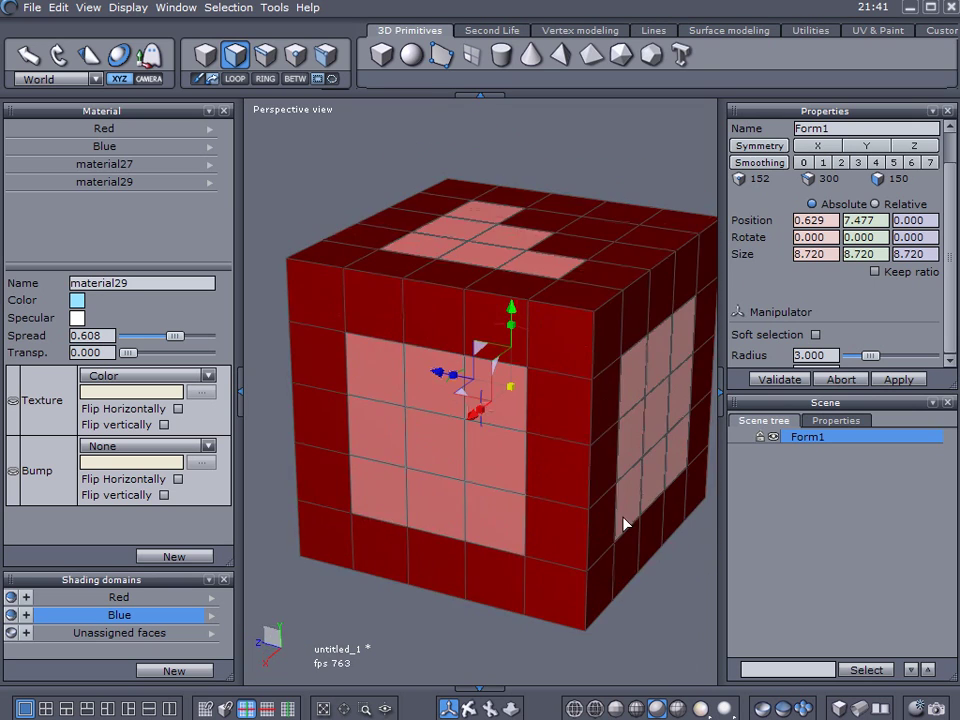
click(210, 152)
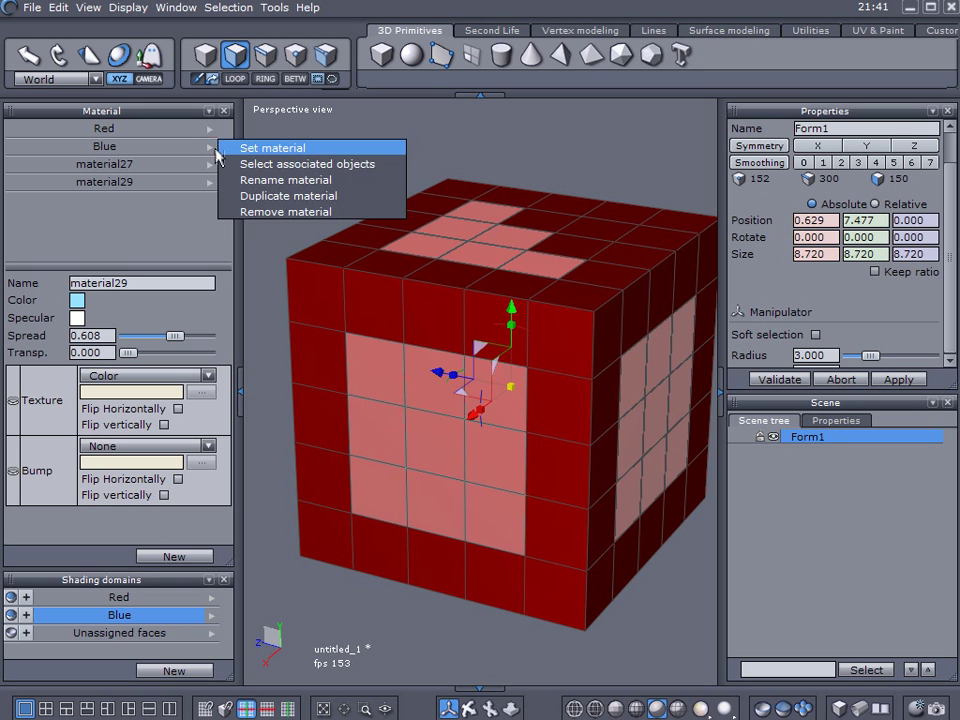
click(266, 148)
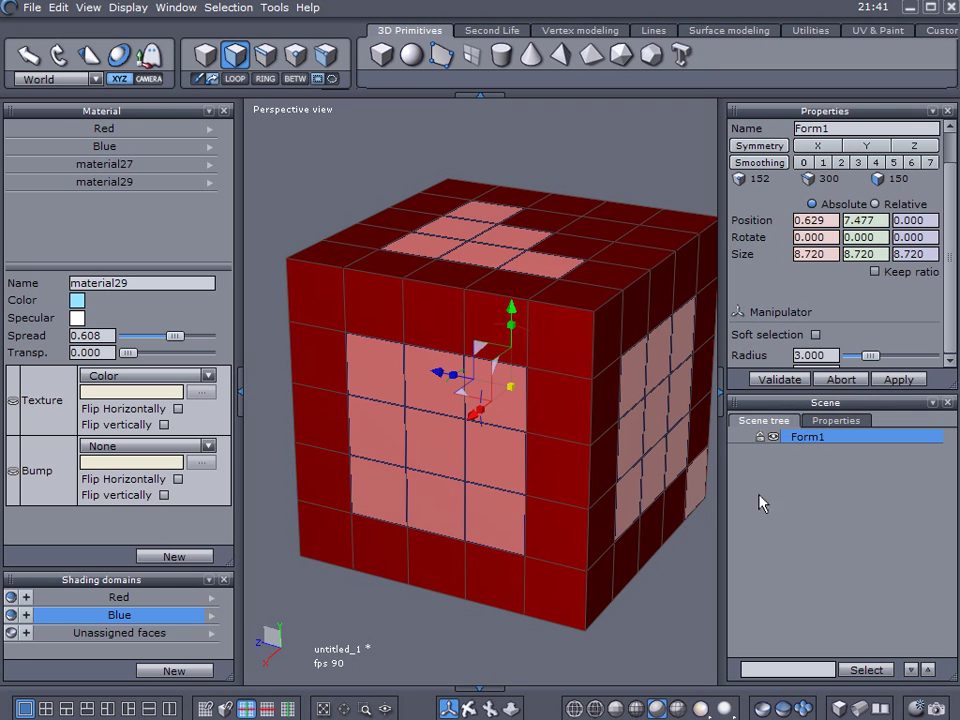
click(785, 510)
middle_drag(690, 530, 744, 531)
scroll(597, 424, down, 2)
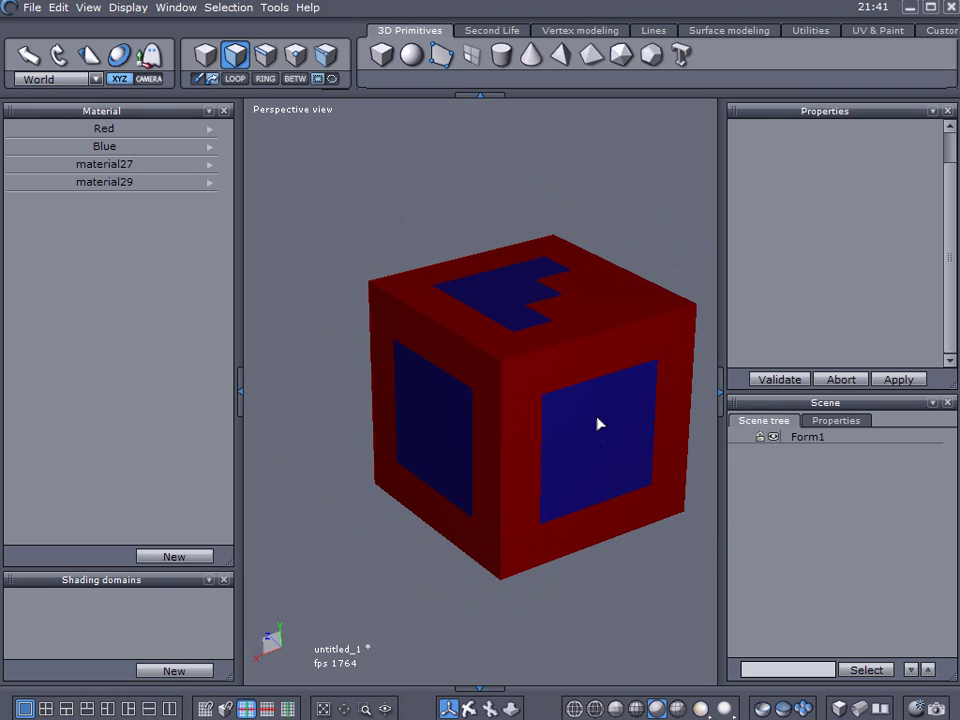
middle_drag(591, 420, 352, 390)
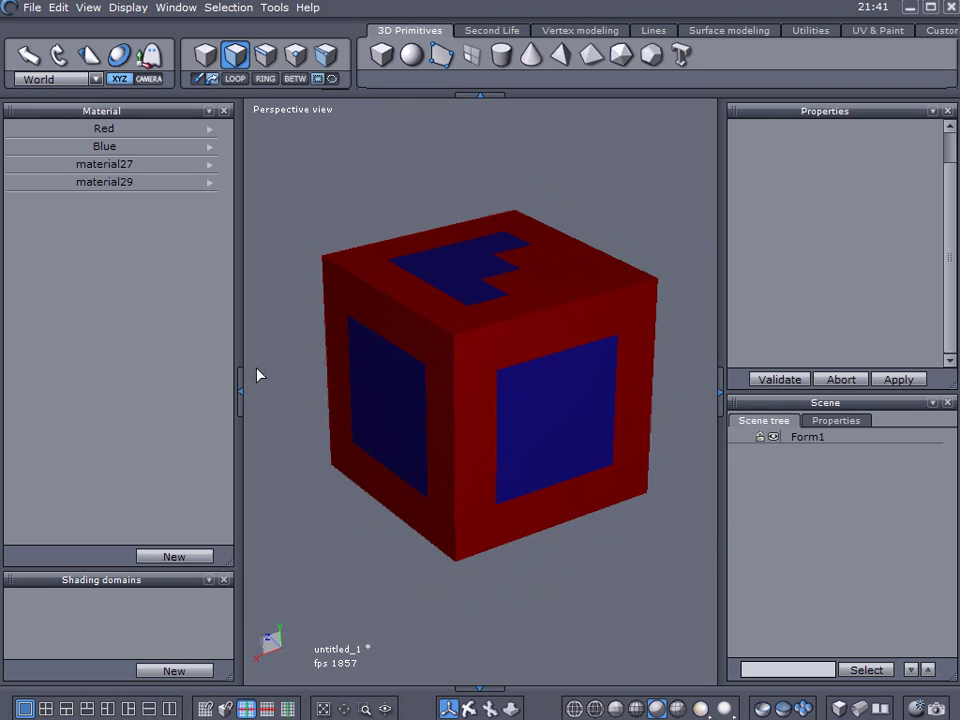
Reselect the cube and select the faces of its Red shading domain.
click(788, 439)
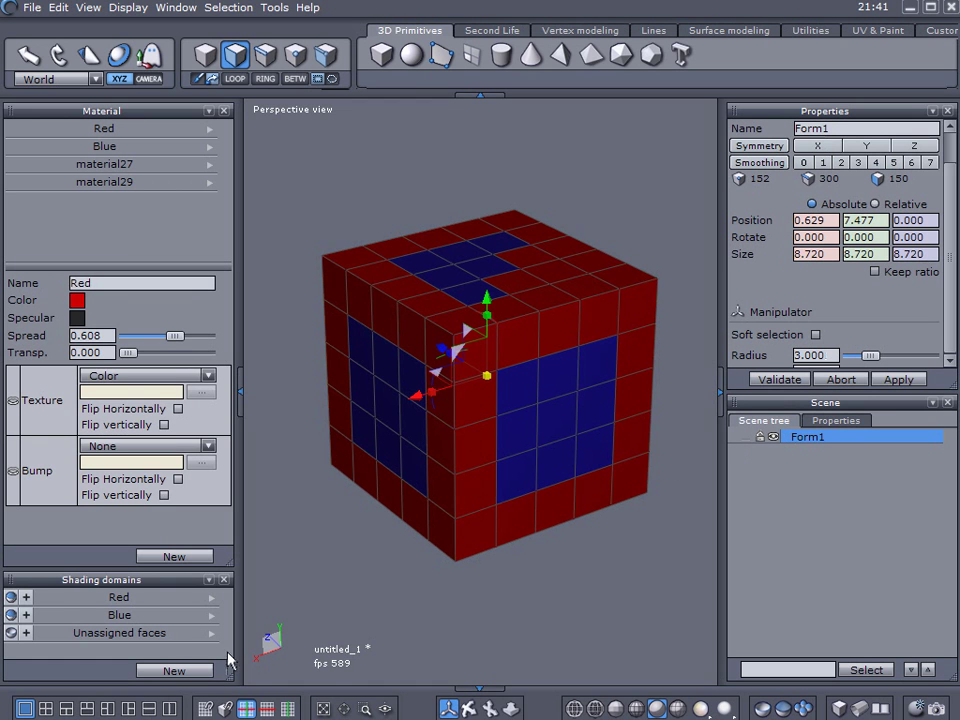
click(90, 597)
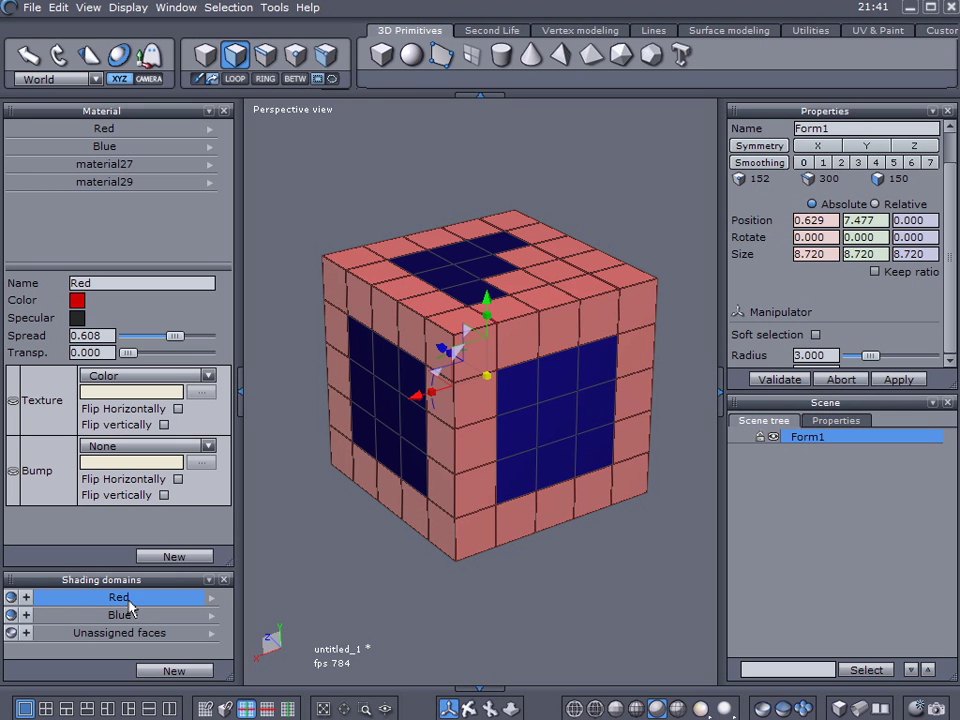
middle_drag(322, 545, 323, 477)
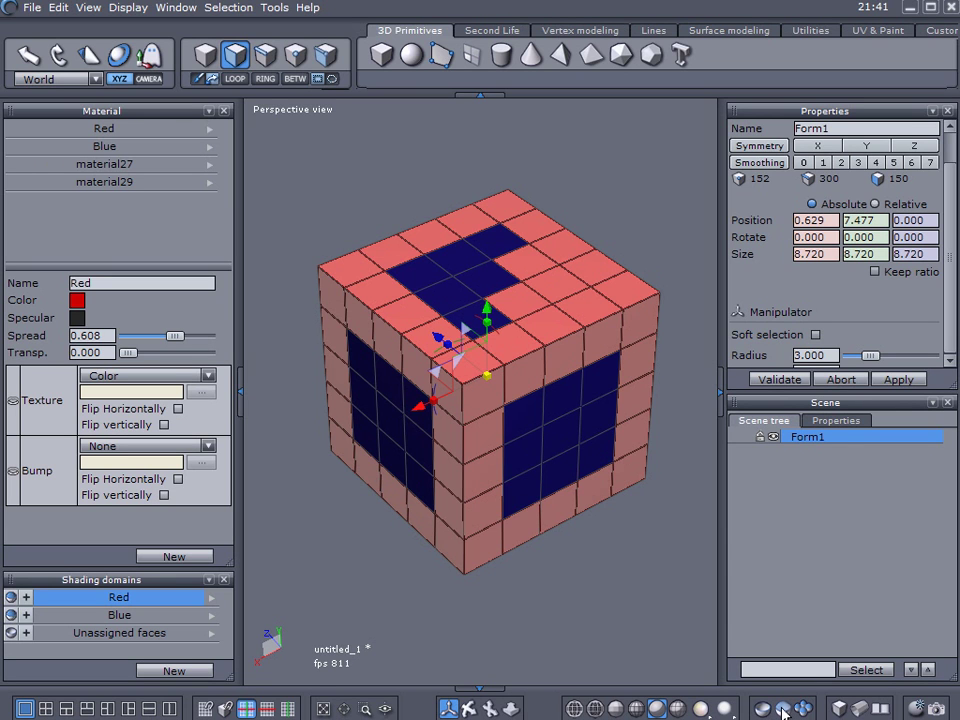
Hide the Red shading domain's faces to look inside the cube, and show them again.
click(12, 598)
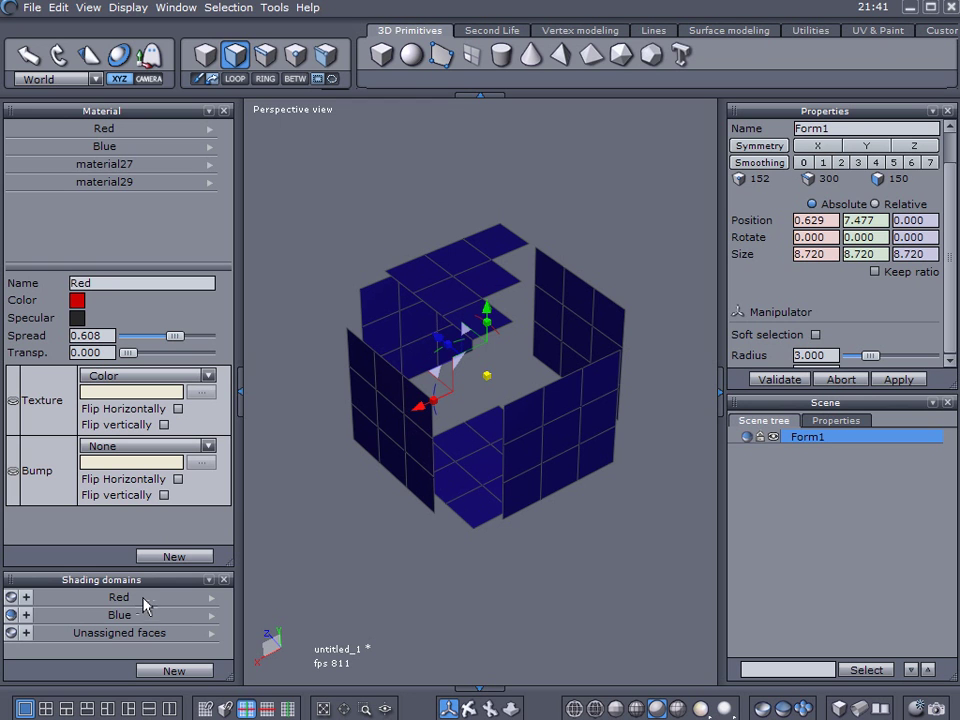
right_drag(542, 574, 570, 544)
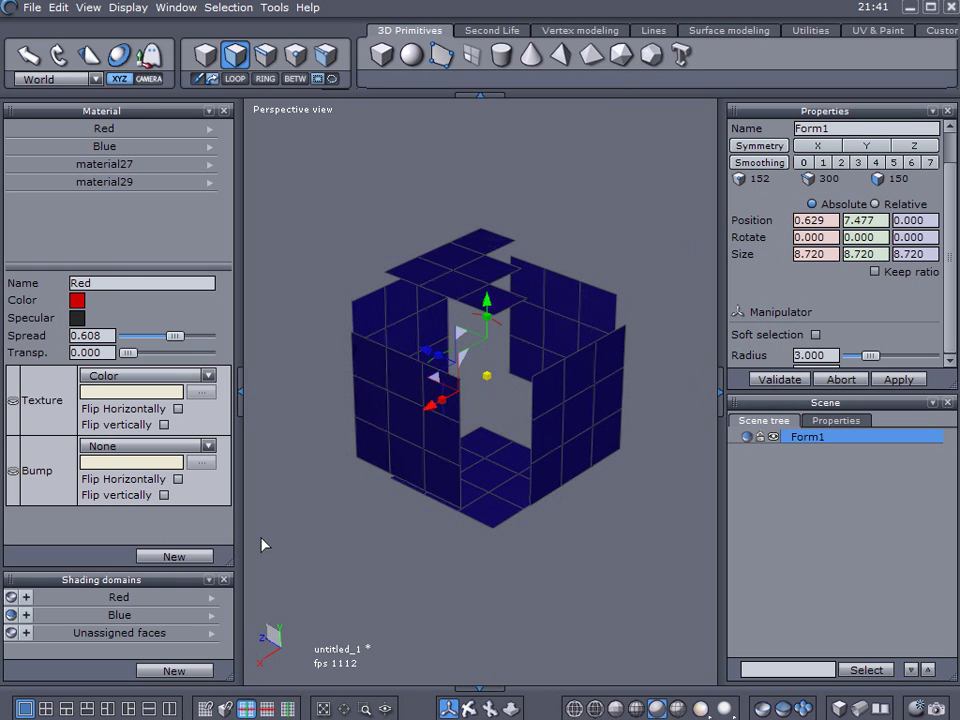
click(11, 597)
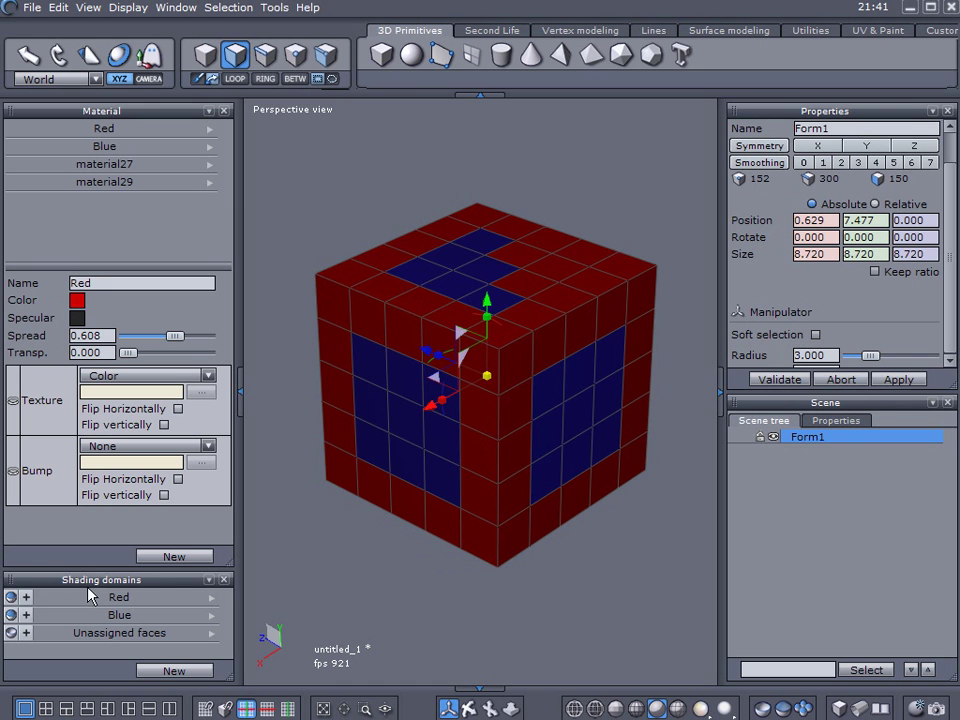
right_drag(315, 551, 313, 571)
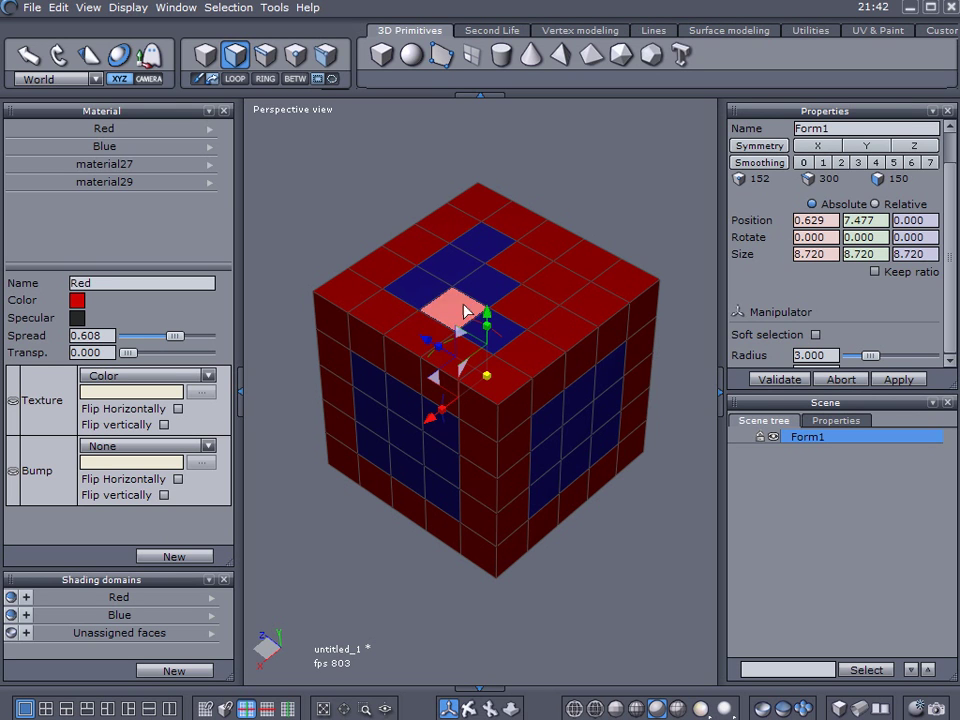
Select the three red faces missing from the upper side's inner three-by-three block, and check which faces belong to the Blue shading domain.
click(518, 270)
shift+click(544, 279)
shift+click(528, 308)
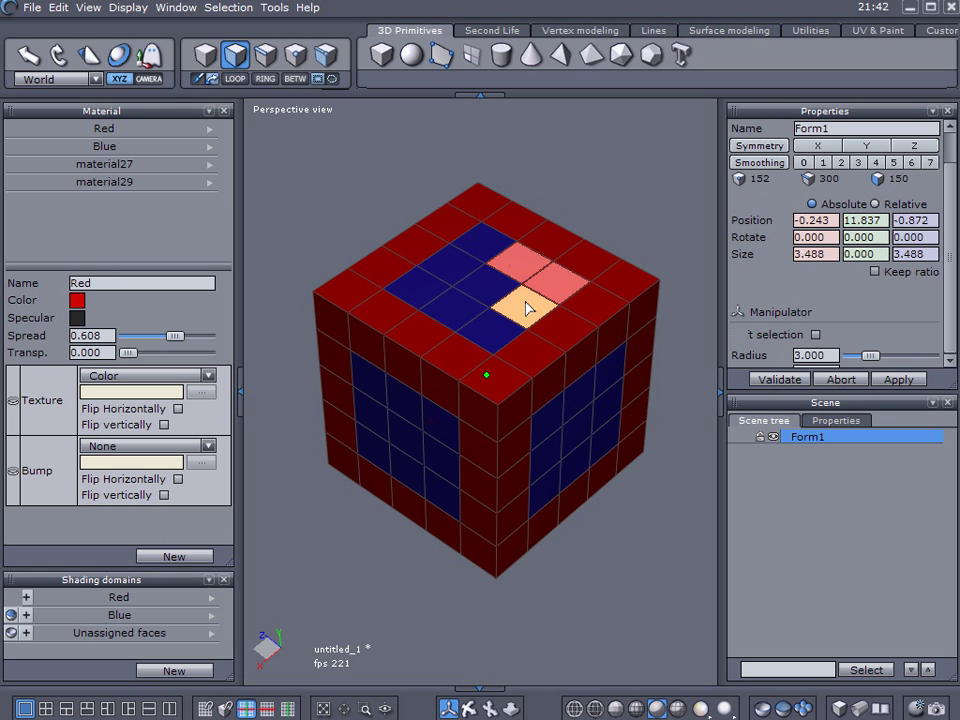
shift+click(612, 300)
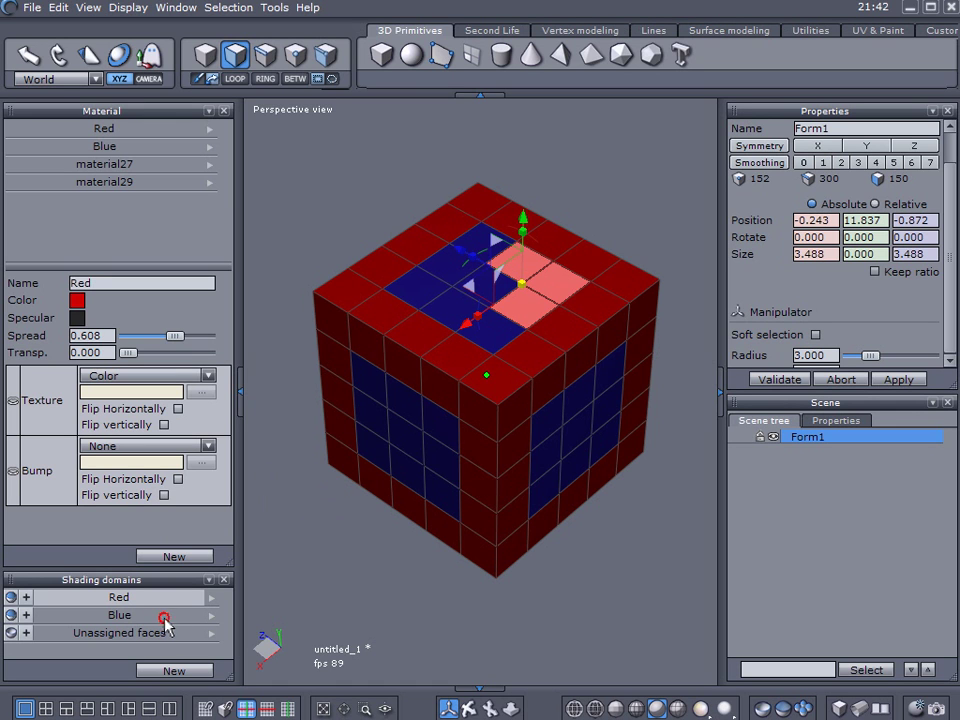
click(122, 616)
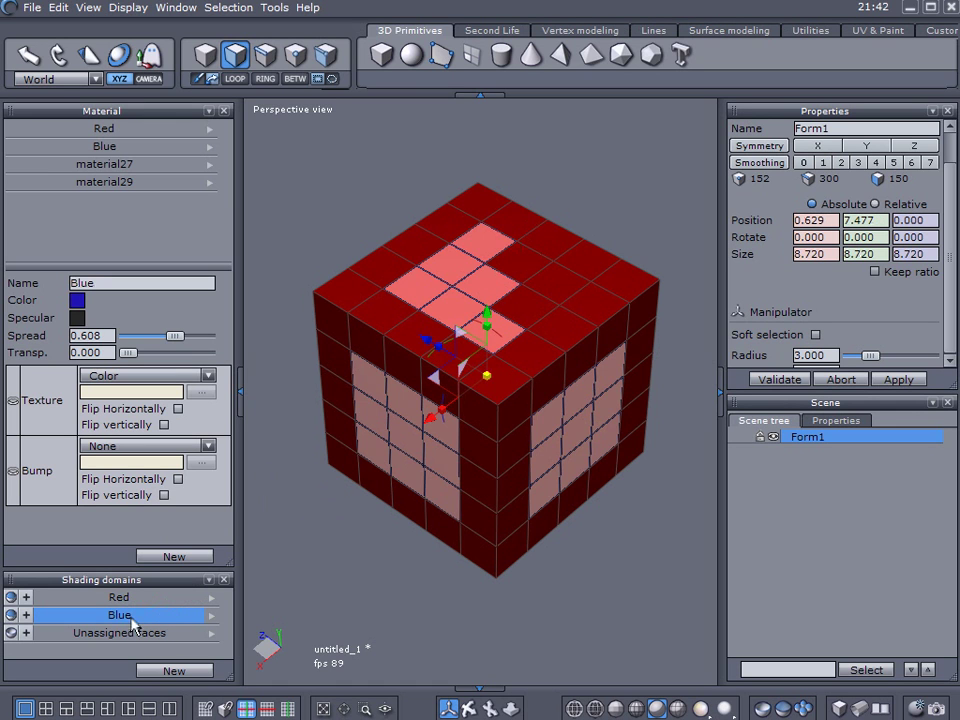
Add the three missing upper faces to the Blue shading domain and clear the selection.
click(534, 302)
click(548, 290)
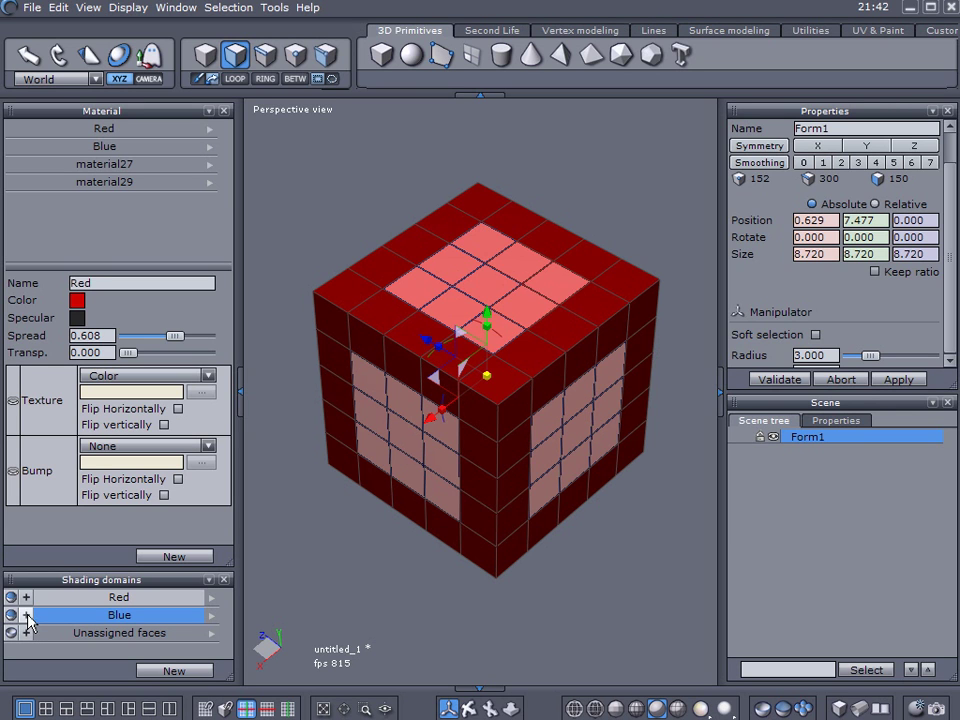
click(770, 528)
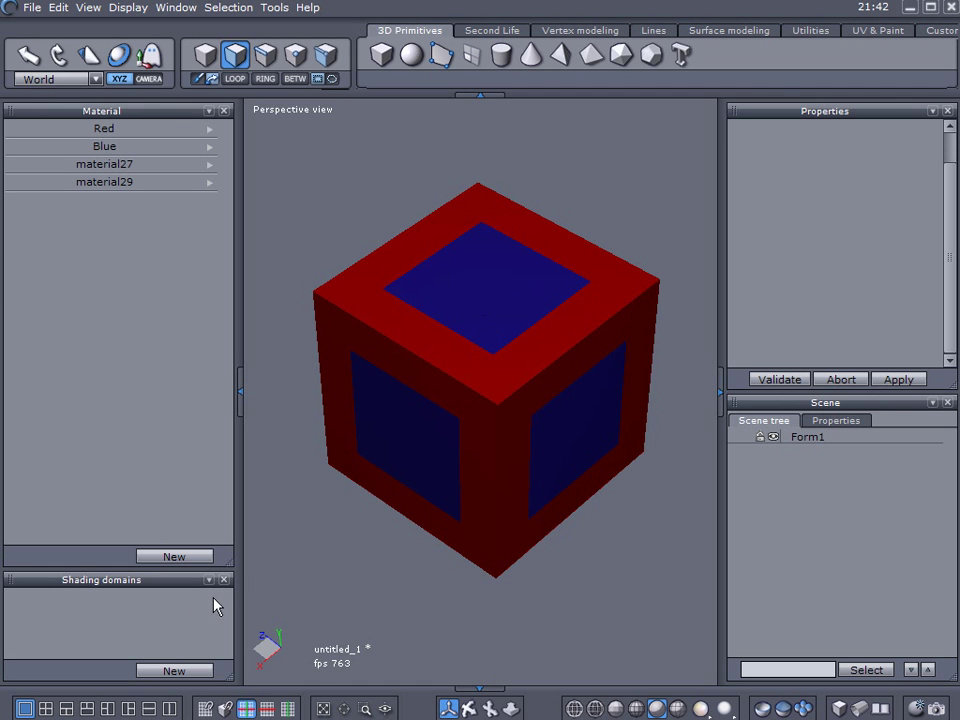
Reselect the cube and undo moving the three upper faces into the Blue shading domain.
click(786, 439)
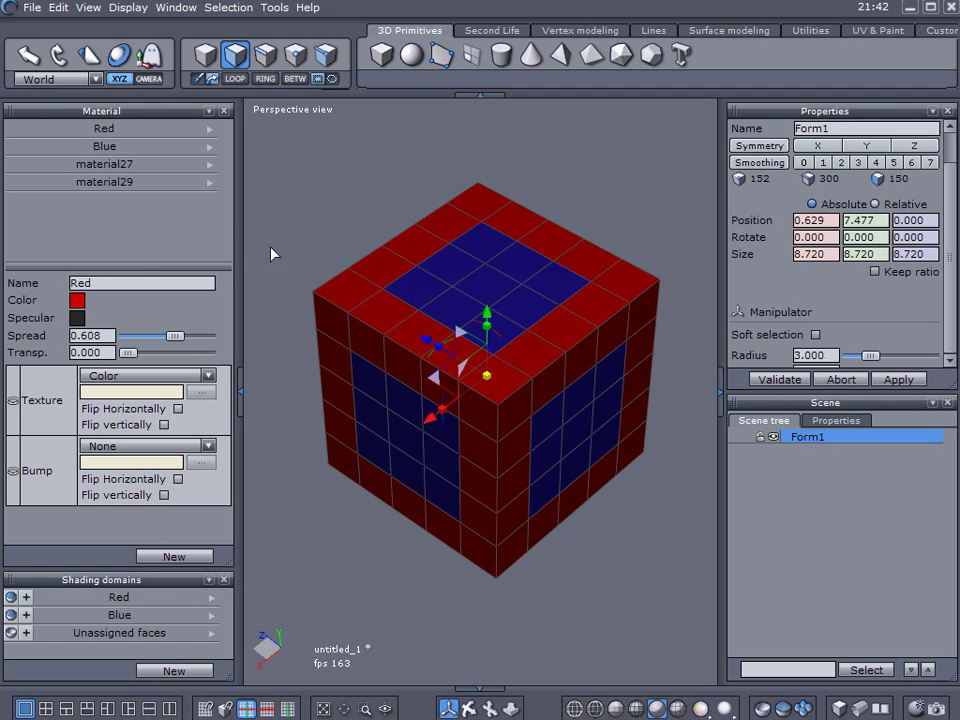
click(279, 279)
click(375, 317)
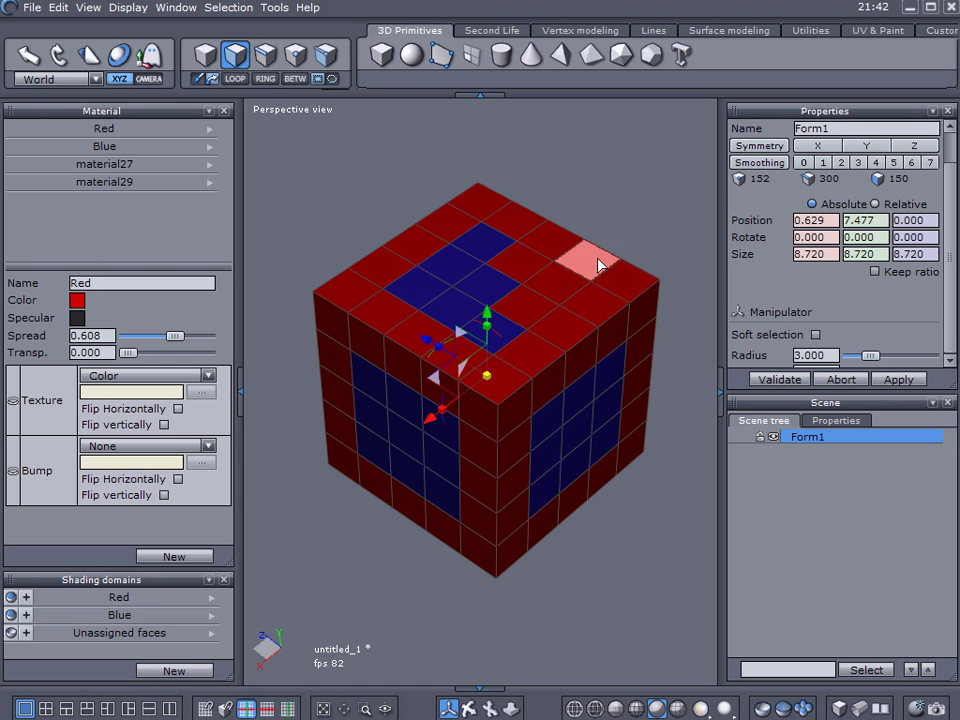
Select the three red faces beside the upper staircase pattern, add them to the Blue shading domain and clear the selection.
click(530, 313)
shift+click(535, 275)
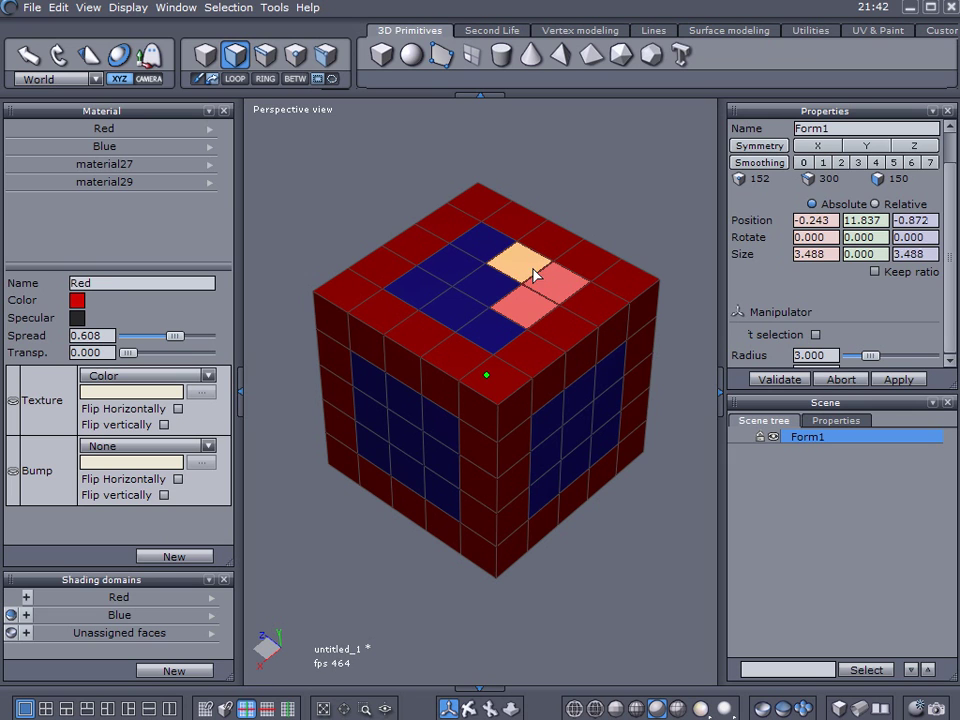
shift+click(533, 270)
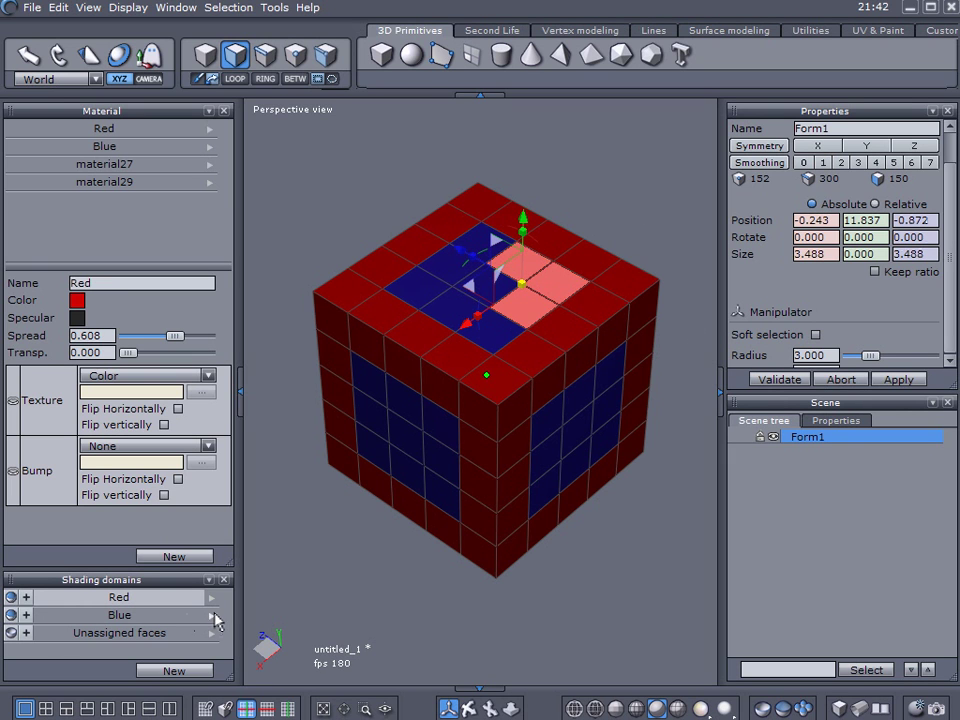
click(28, 620)
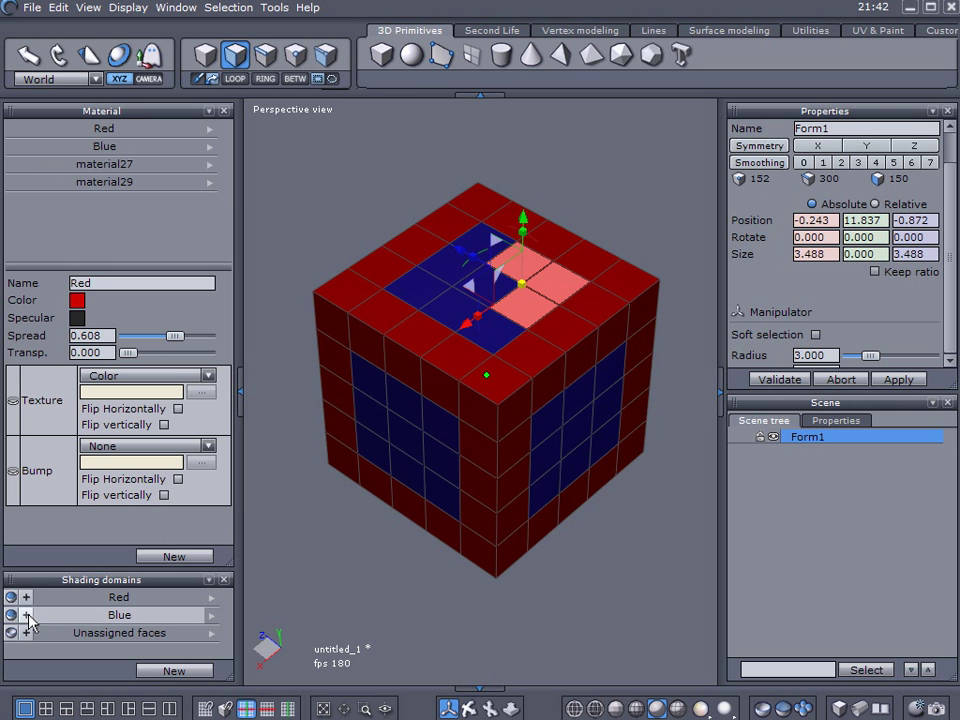
click(735, 539)
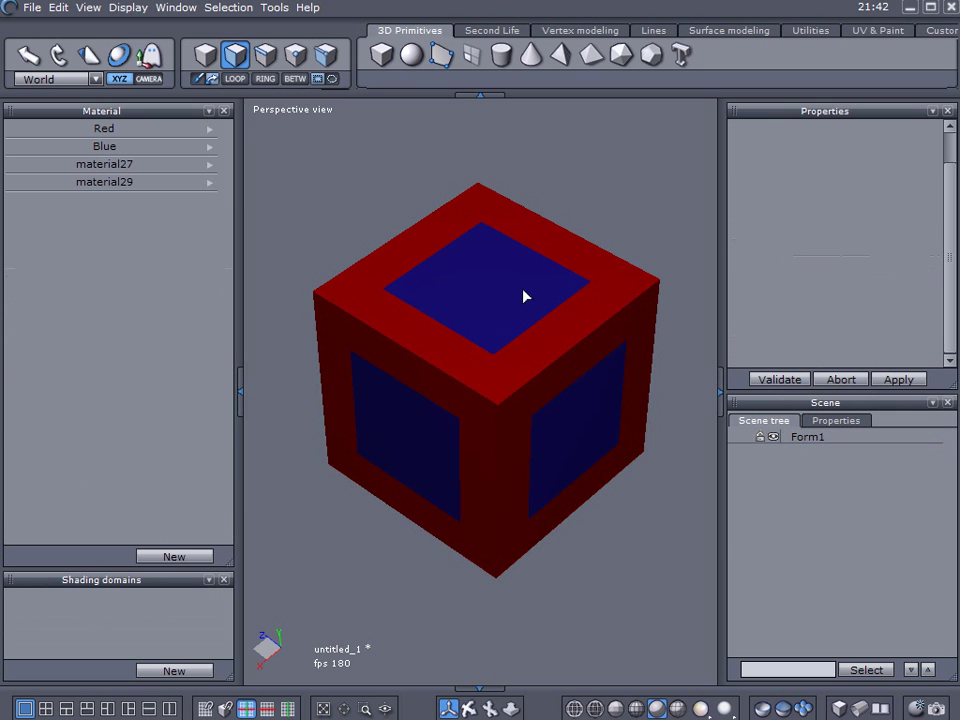
right_drag(596, 595, 568, 616)
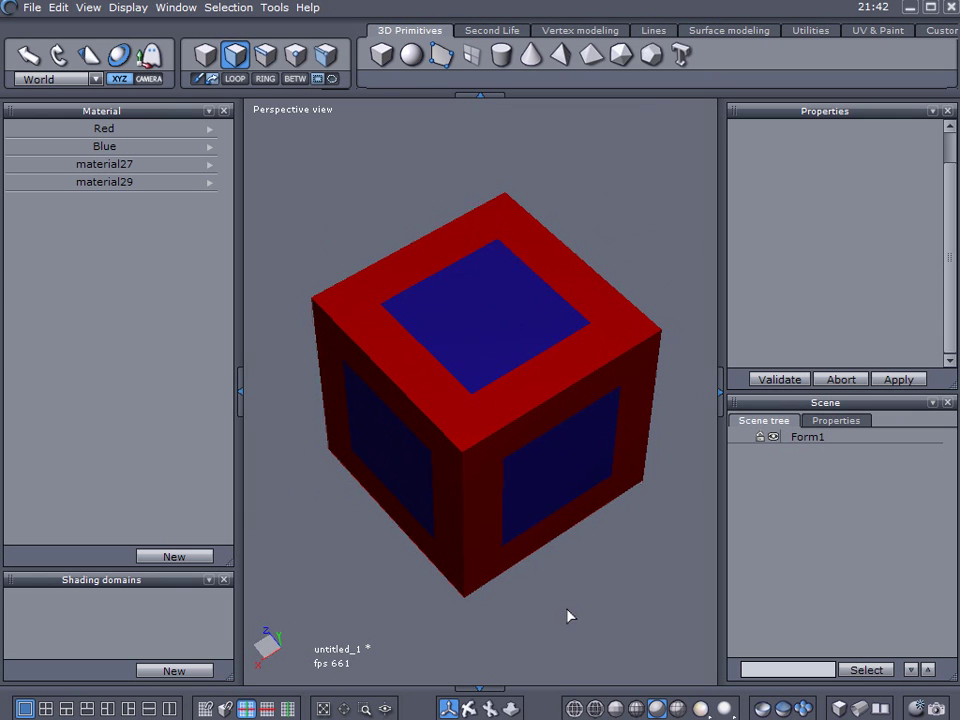
Reselect the cube and select the Red shading domain's faces, followed by those of the Blue domain.
click(790, 437)
click(213, 599)
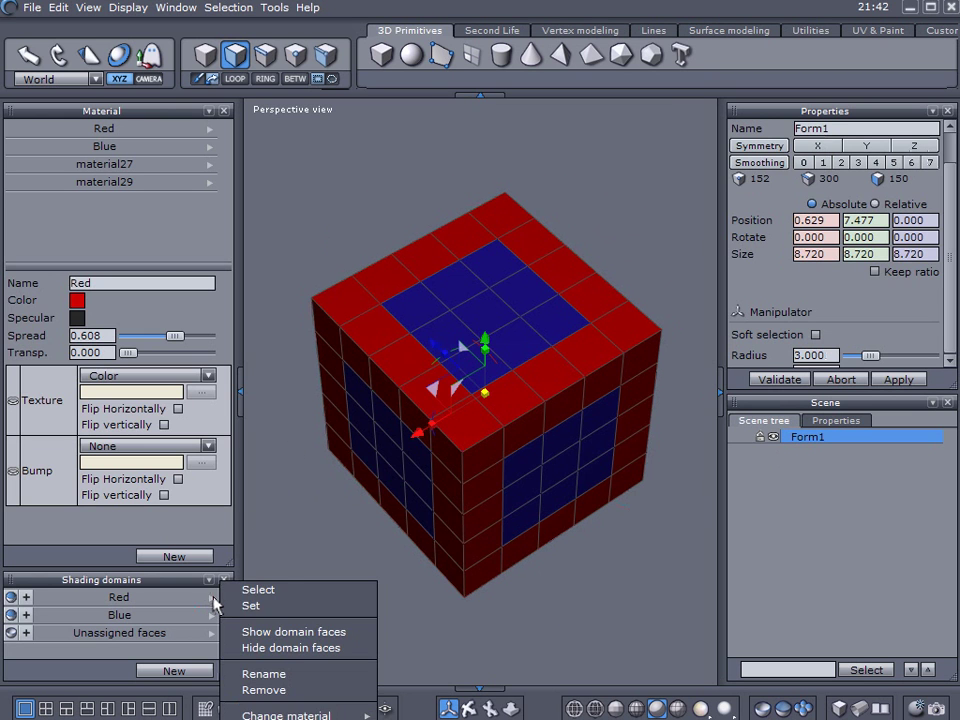
click(278, 590)
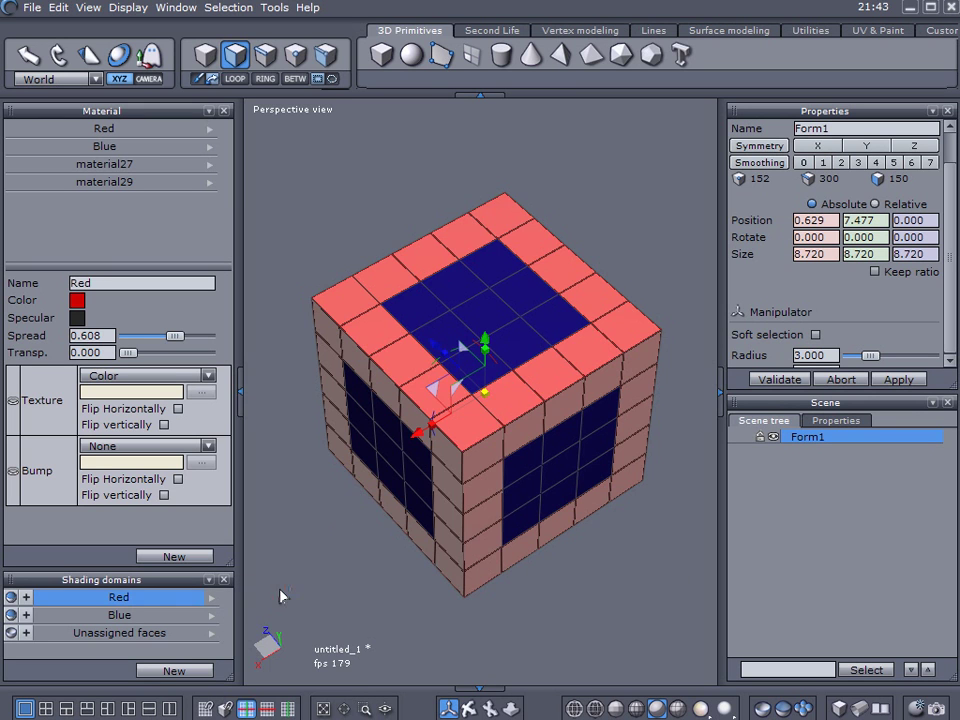
click(213, 602)
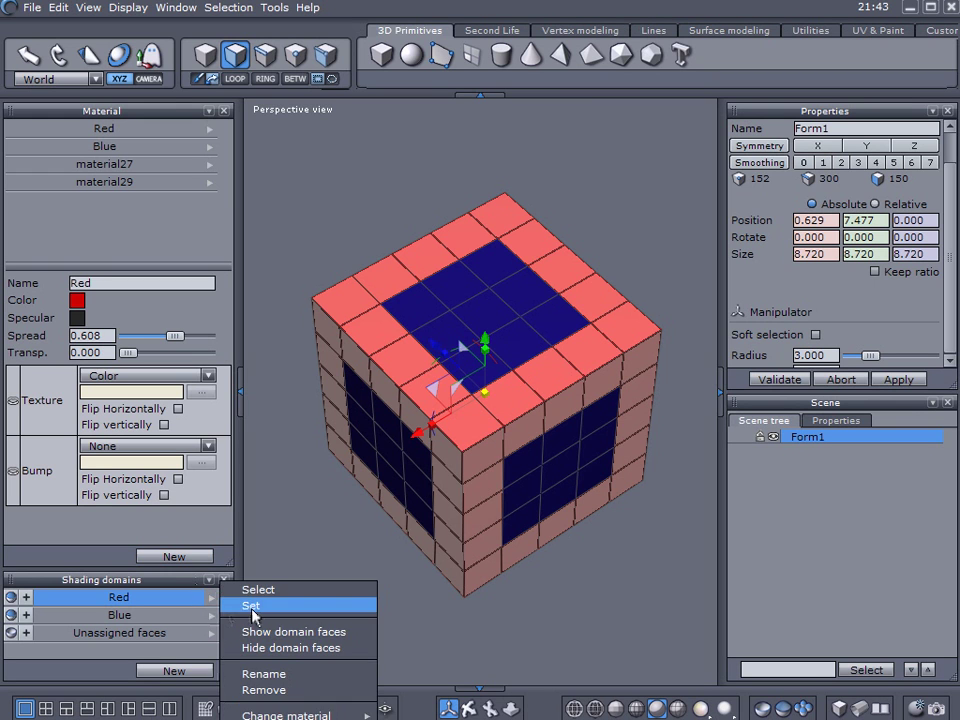
click(278, 592)
Hide the Blue shading domain's faces and show them again.
click(213, 614)
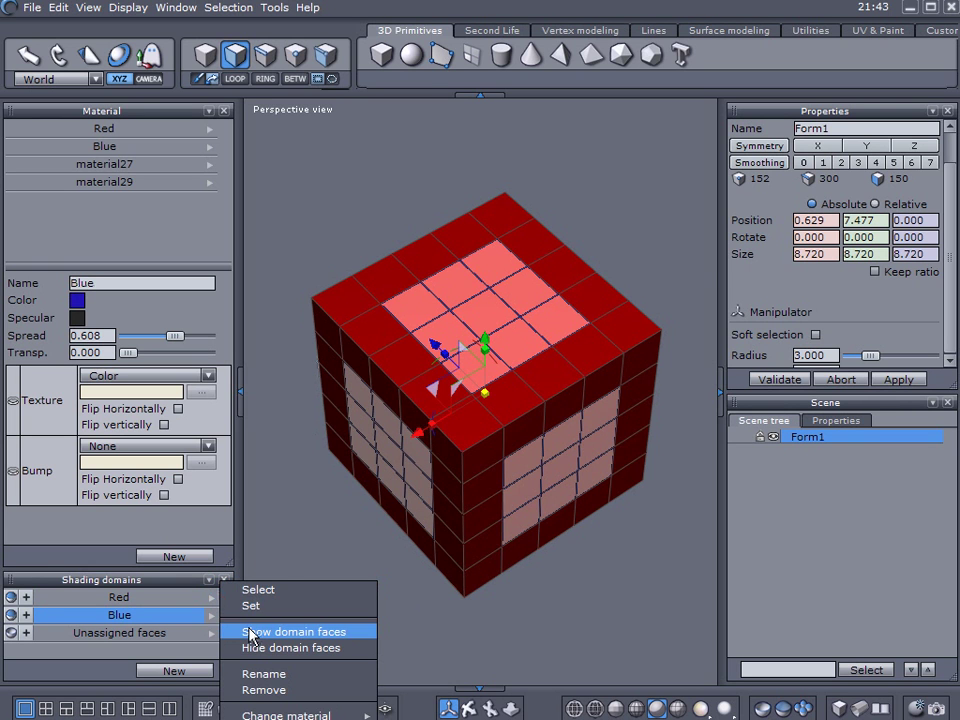
click(251, 632)
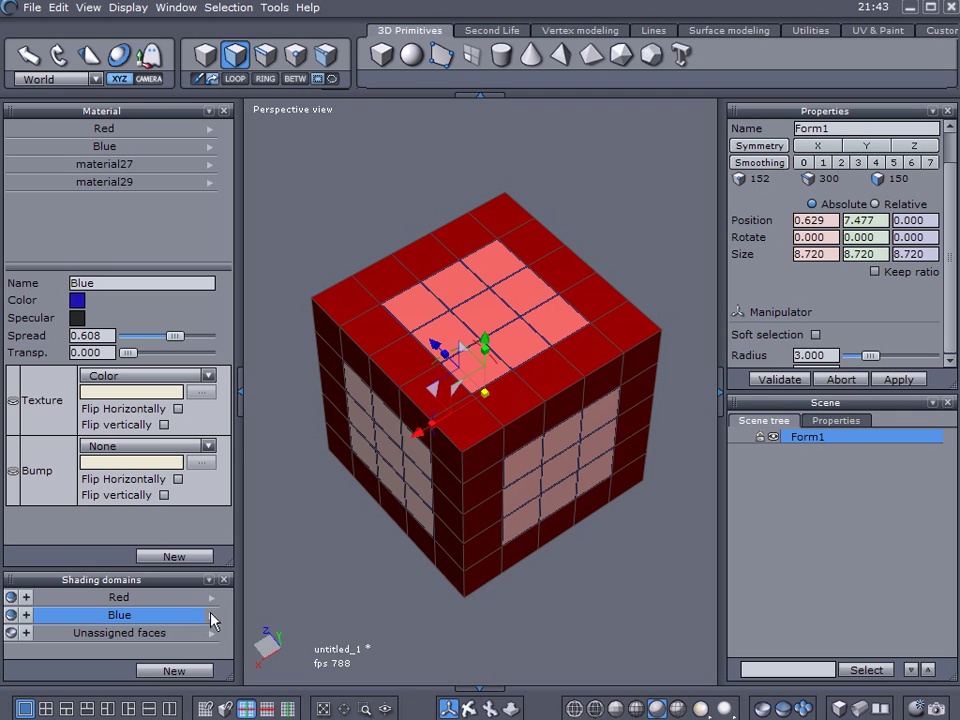
click(213, 615)
click(257, 646)
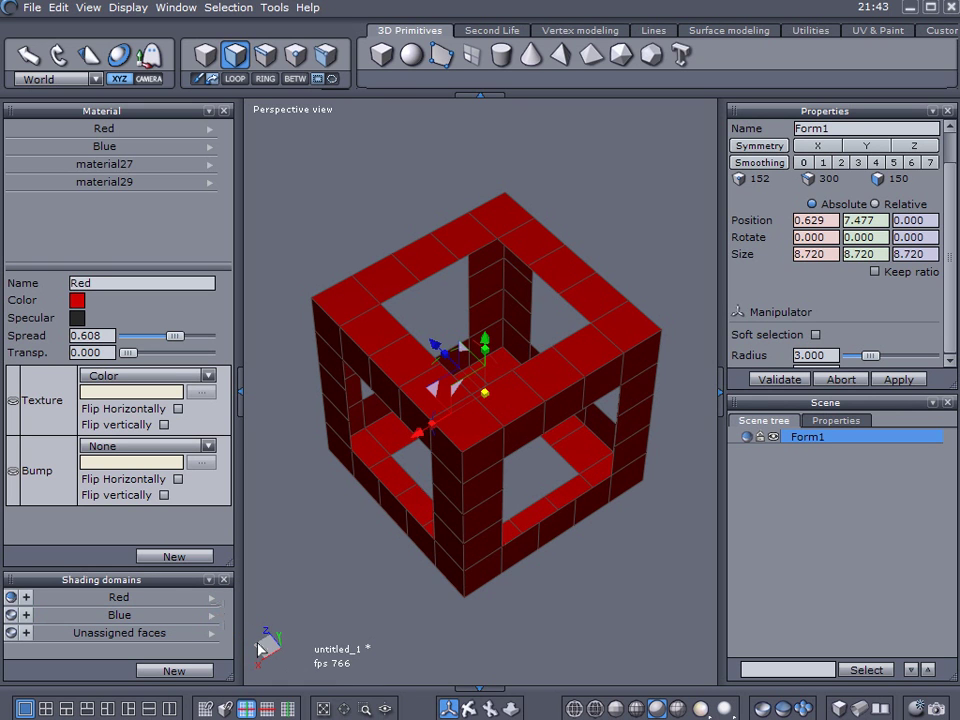
click(212, 615)
click(248, 630)
Examine the Blue shading domain's commands, including the materials it can be changed to, and close them without choosing one.
click(211, 613)
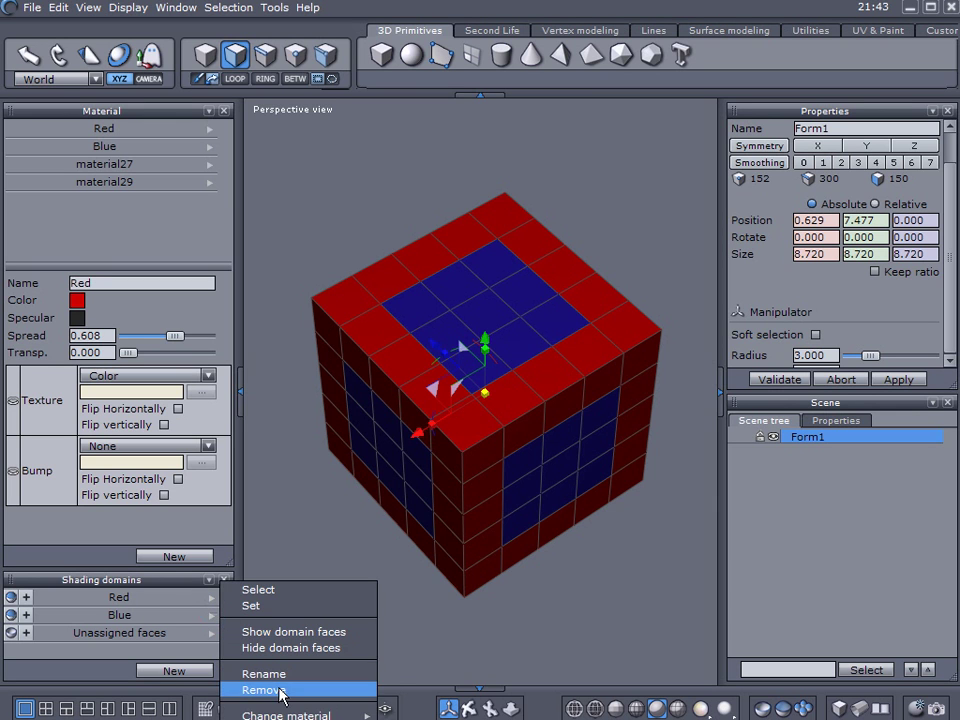
mouse_move(282, 714)
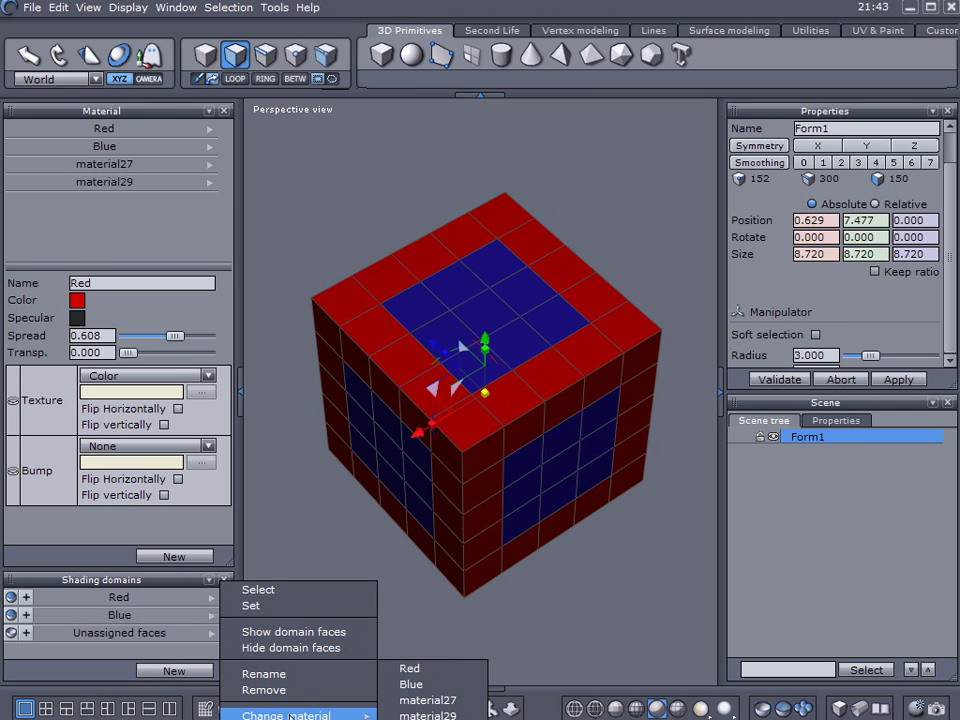
click(368, 558)
Collapse the area holding the materials and shading domains to enlarge the perspective view.
middle_drag(322, 535, 283, 417)
click(243, 394)
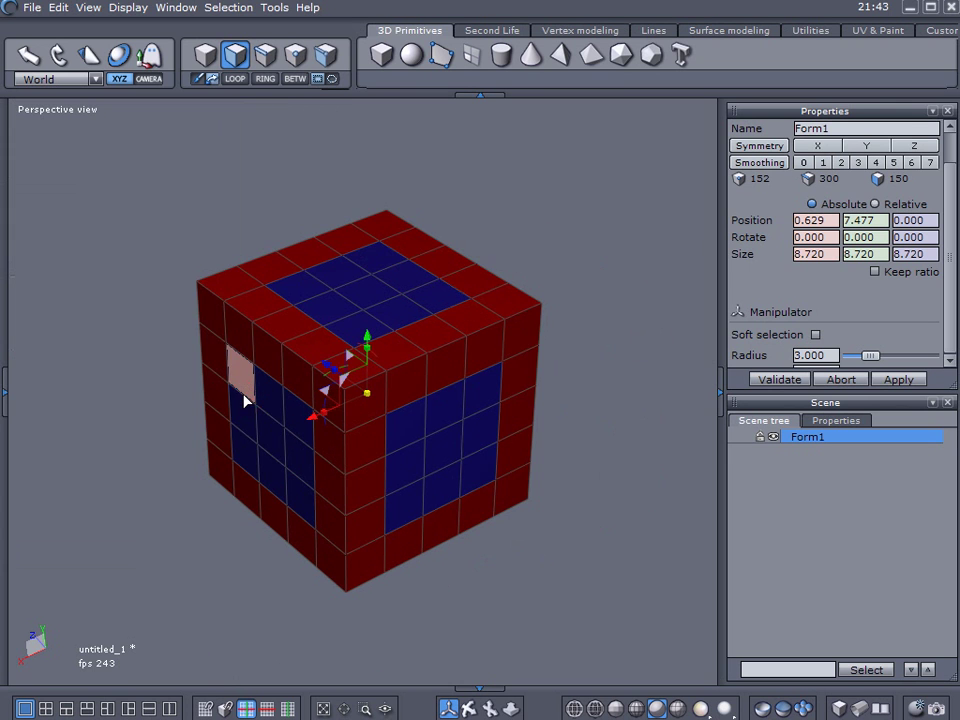
scroll(320, 430, down, 2)
middle_drag(570, 341, 410, 300)
Create a sphere about 16.4 units in diameter beside the cube and validate it.
click(413, 57)
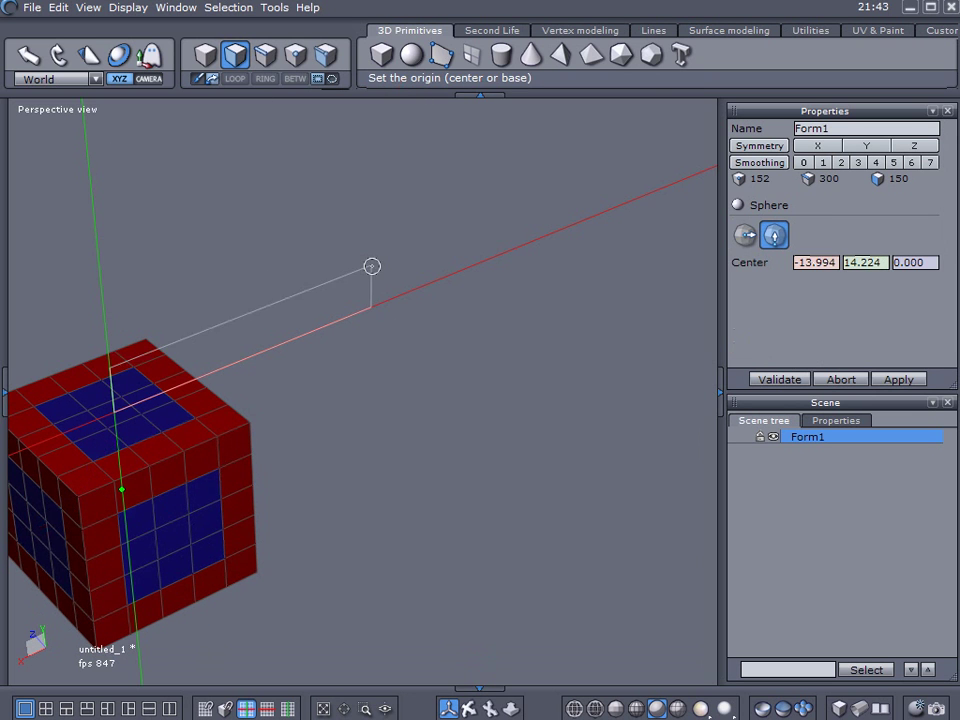
drag(431, 404, 622, 490)
middle_drag(622, 490, 594, 349)
click(780, 379)
scroll(447, 355, down, 2)
middle_drag(447, 355, 388, 591)
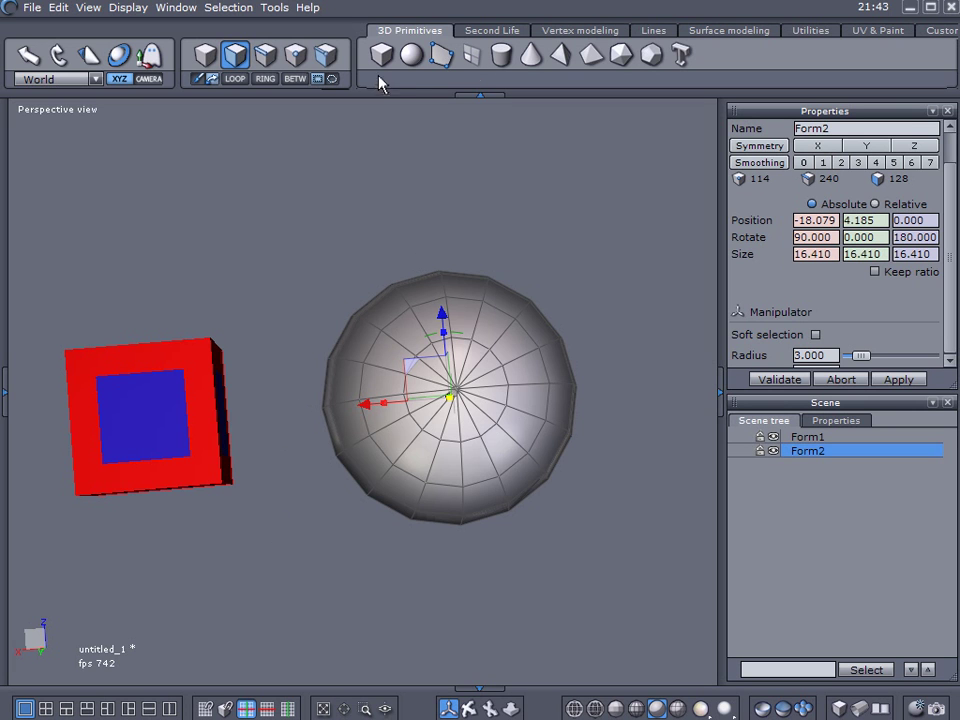
Select the second ring of faces around the sphere's front pole and expand the area holding the materials and shading domains.
mouse_move(370, 310)
mouse_down()
mouse_move(411, 326)
mouse_move(373, 420)
mouse_move(506, 433)
mouse_move(463, 341)
mouse_up()
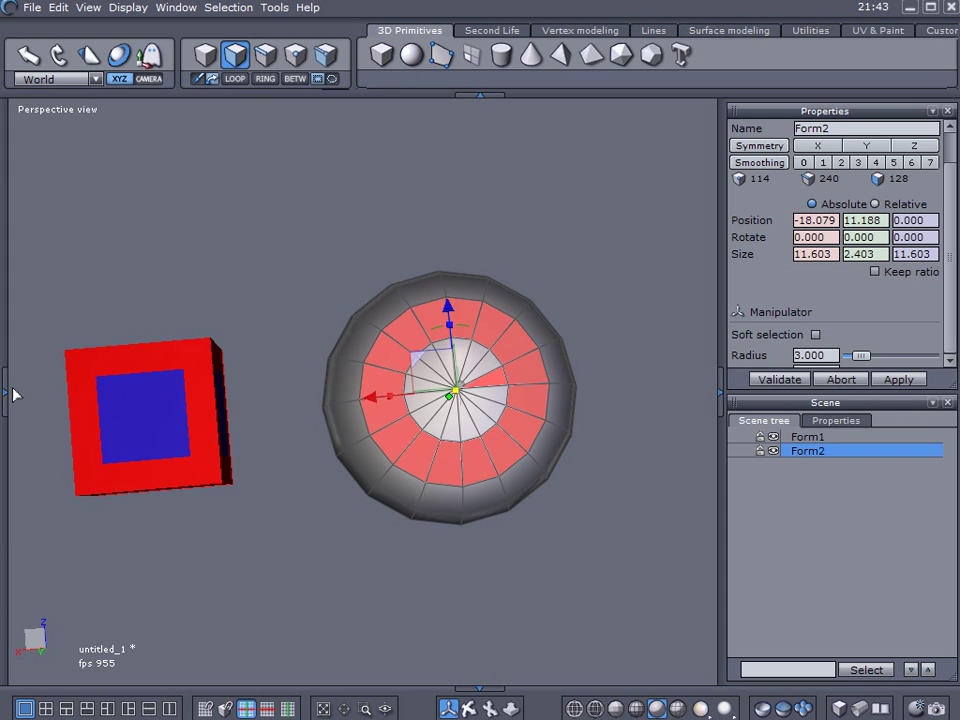
click(5, 394)
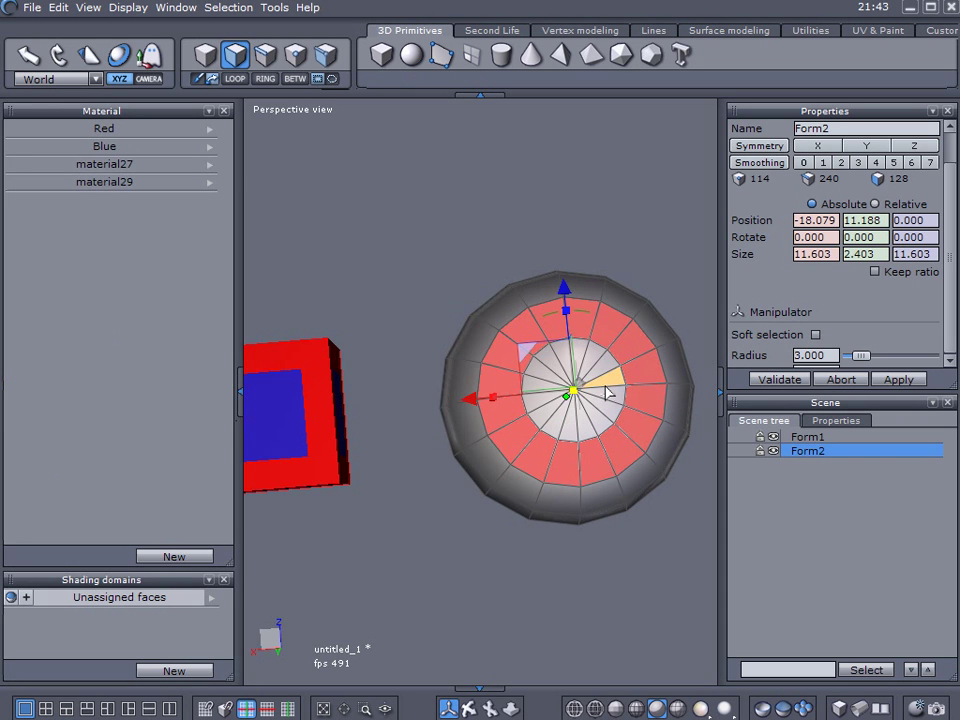
Try to apply the Blue material to the sphere's selected ring of faces without a shading domain, and undo it.
drag(455, 290, 349, 399)
click(210, 147)
click(256, 148)
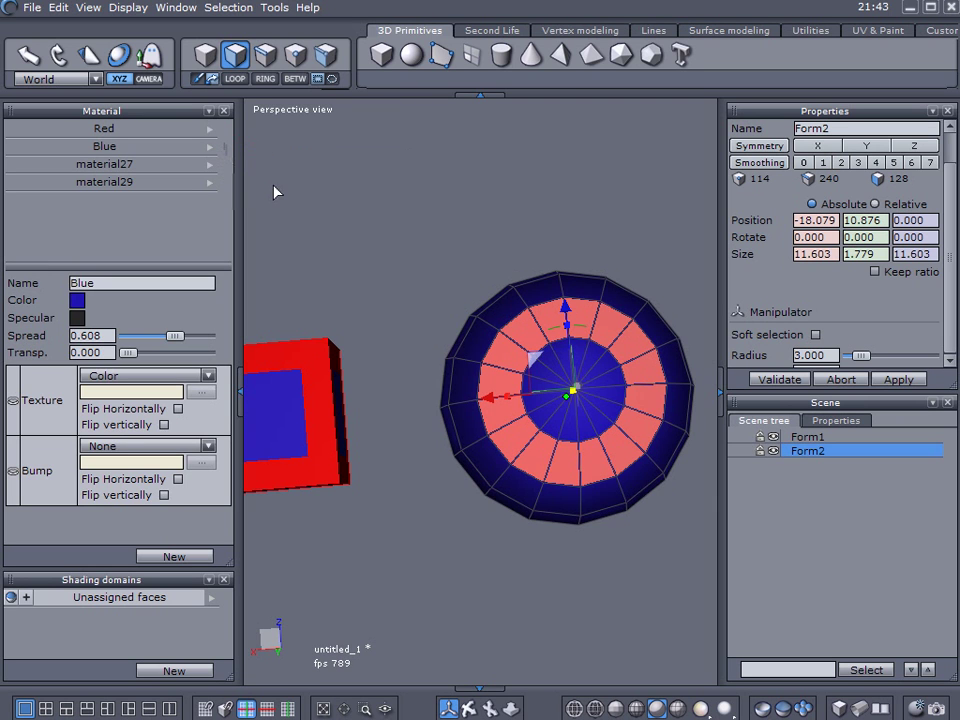
key(ctrl+z)
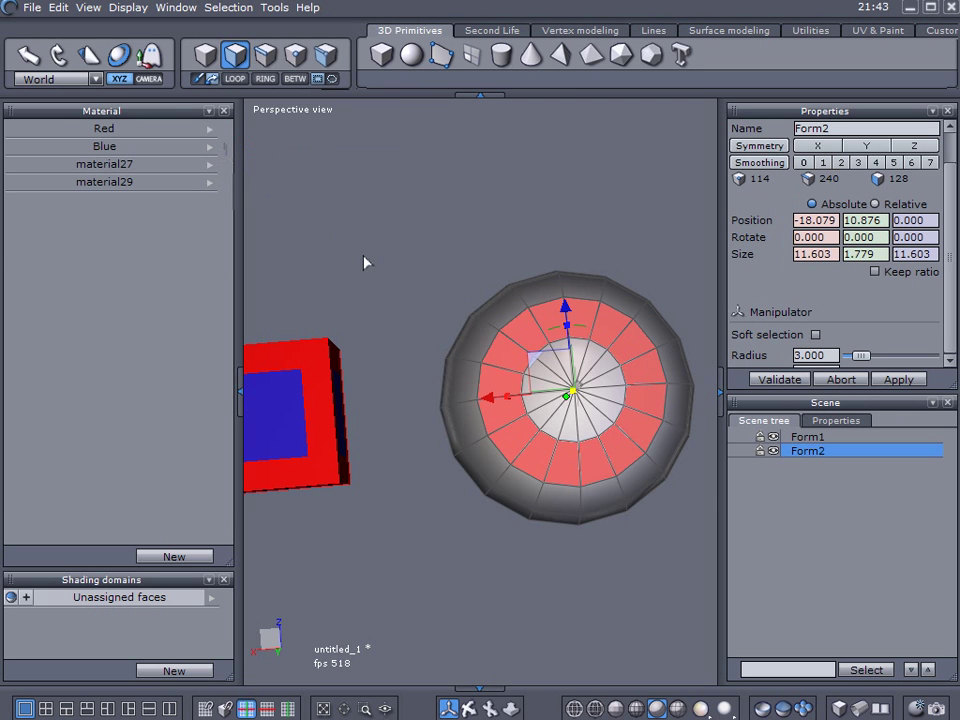
Reselect the second ring of faces around the sphere's pole and create a new shading domain from it.
click(177, 598)
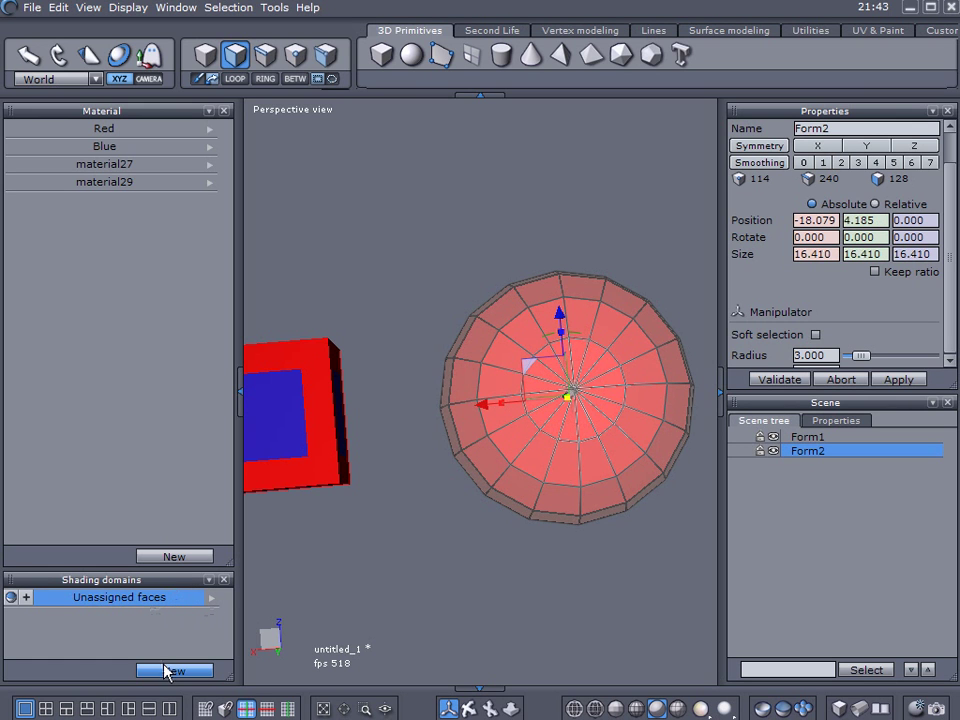
mouse_move(520, 335)
mouse_down()
mouse_move(507, 429)
mouse_move(471, 321)
mouse_move(450, 407)
mouse_move(568, 450)
mouse_move(540, 316)
mouse_up()
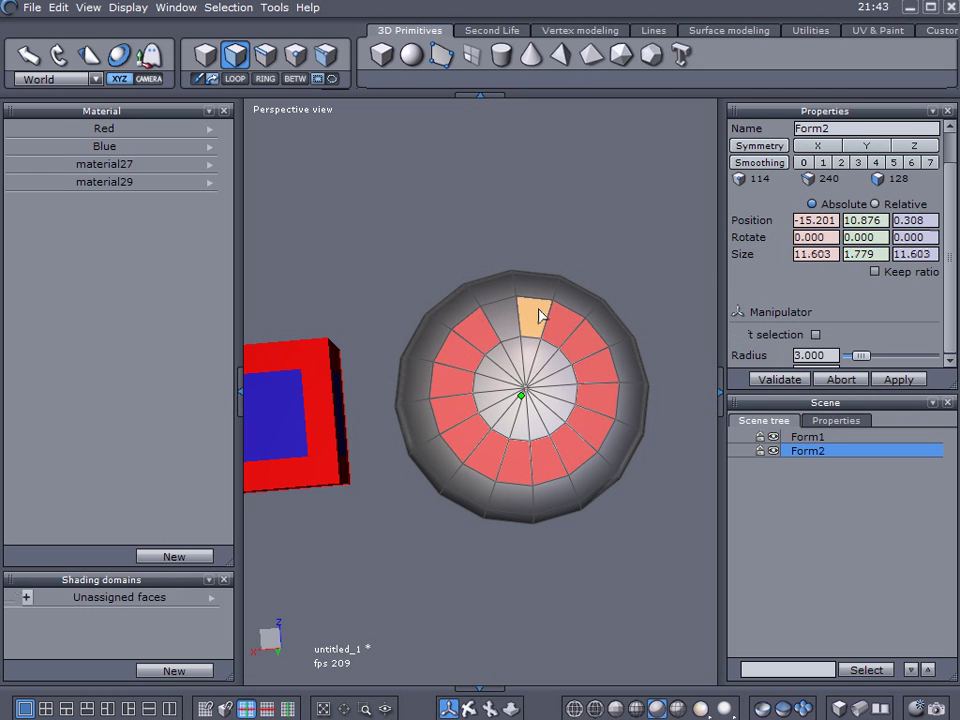
click(176, 670)
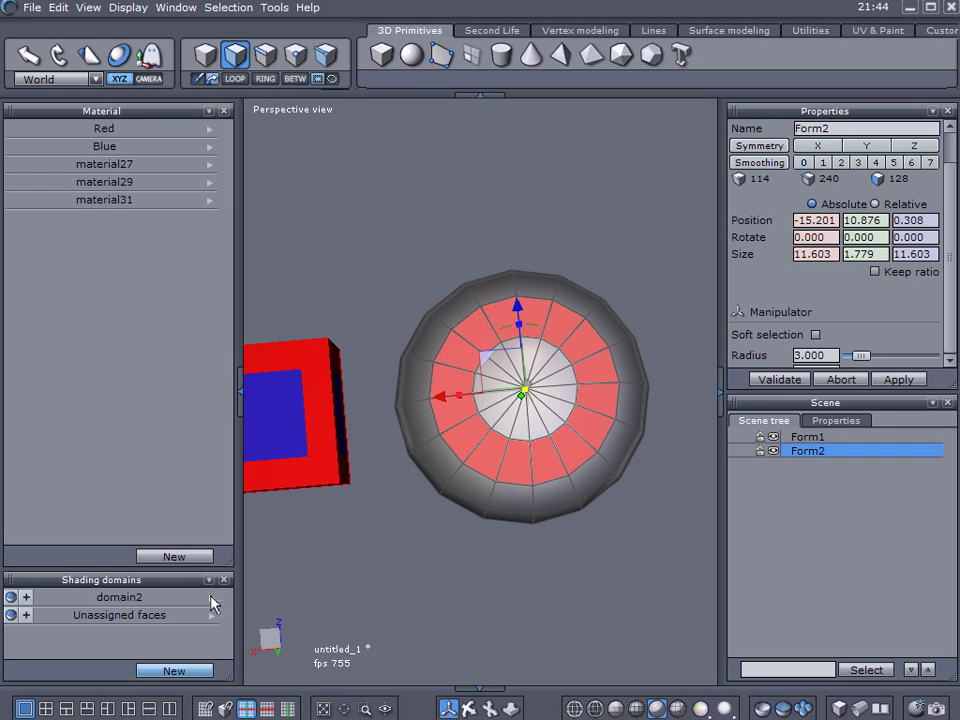
Select the faces of domain2 and apply the Blue material to them.
click(213, 603)
click(257, 604)
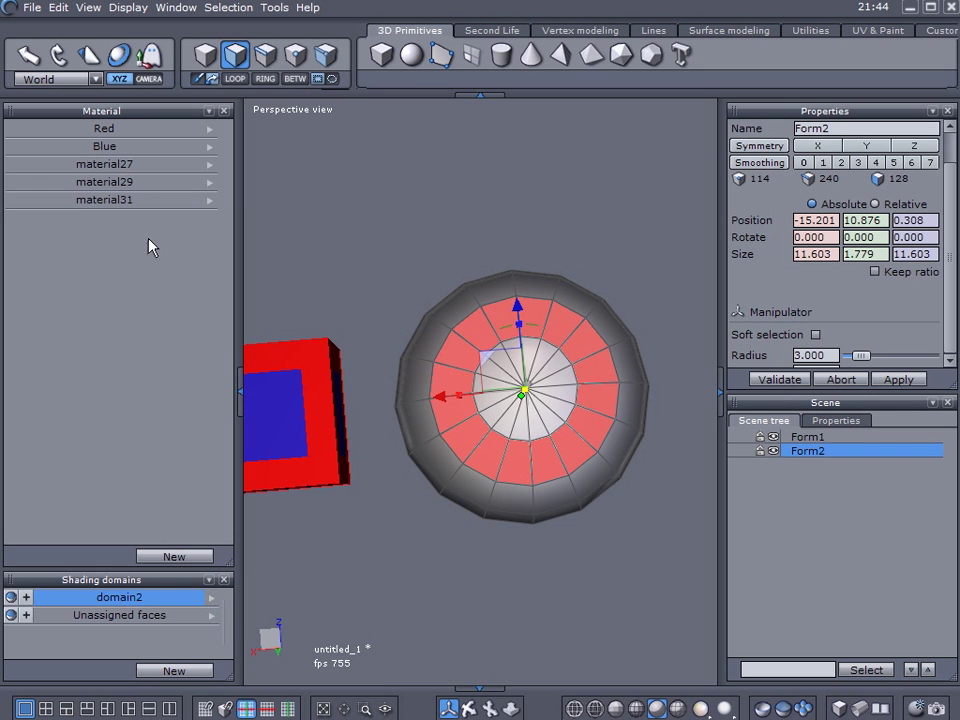
click(209, 146)
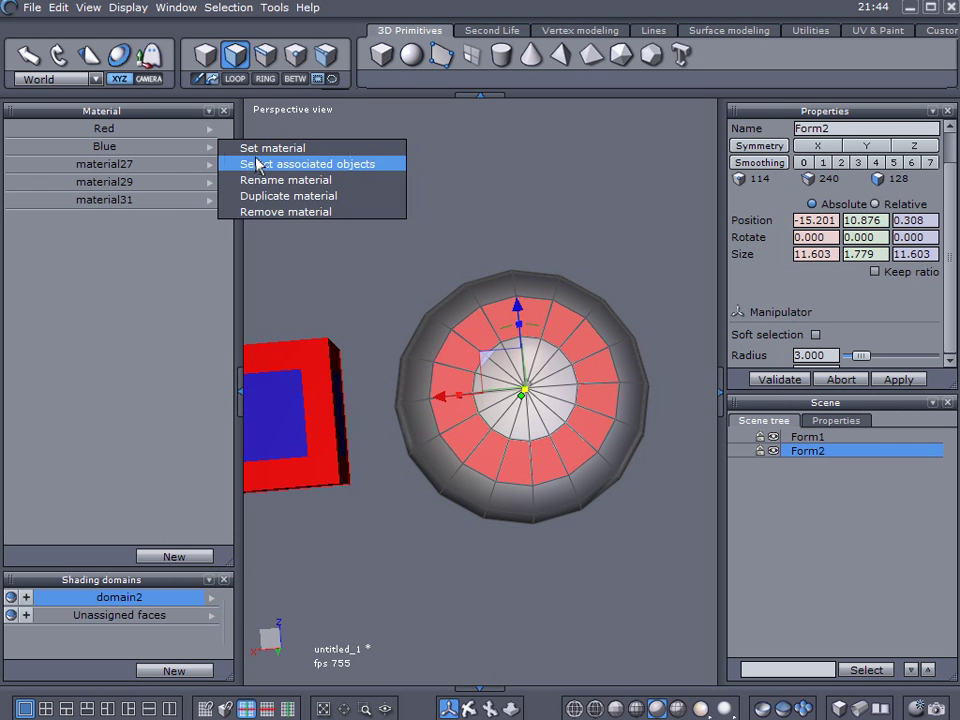
click(253, 147)
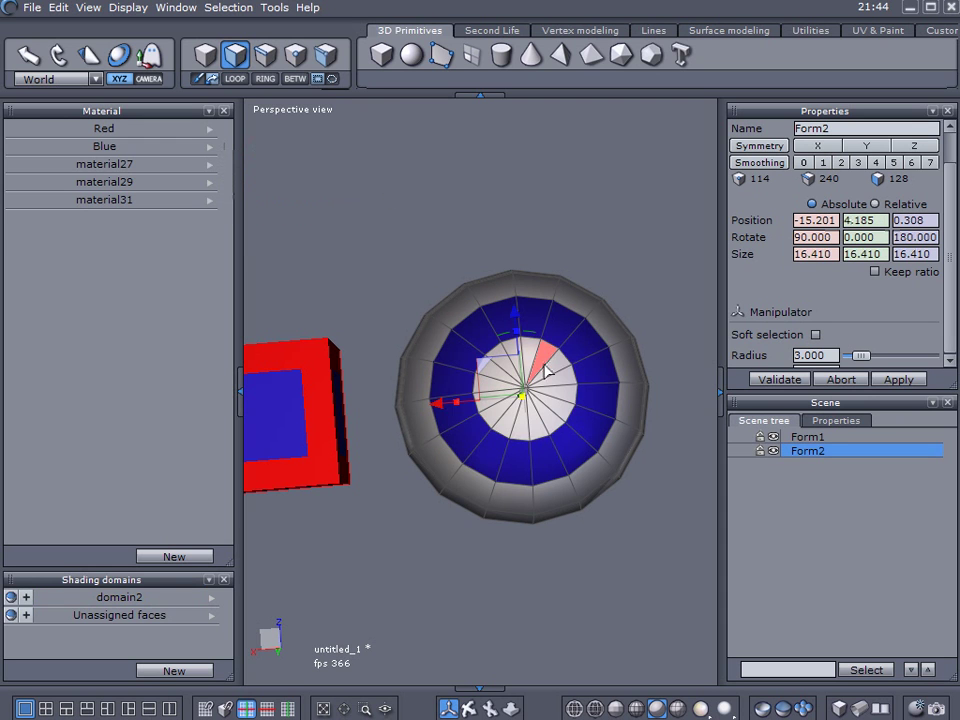
Select the sphere's central cap of faces inside the blue ring and create another shading domain from it.
mouse_move(560, 370)
shift+mouse_down()
mouse_move(514, 398)
mouse_move(519, 372)
mouse_move(541, 375)
mouse_move(510, 394)
mouse_move(540, 366)
mouse_move(510, 396)
shift+mouse_up()
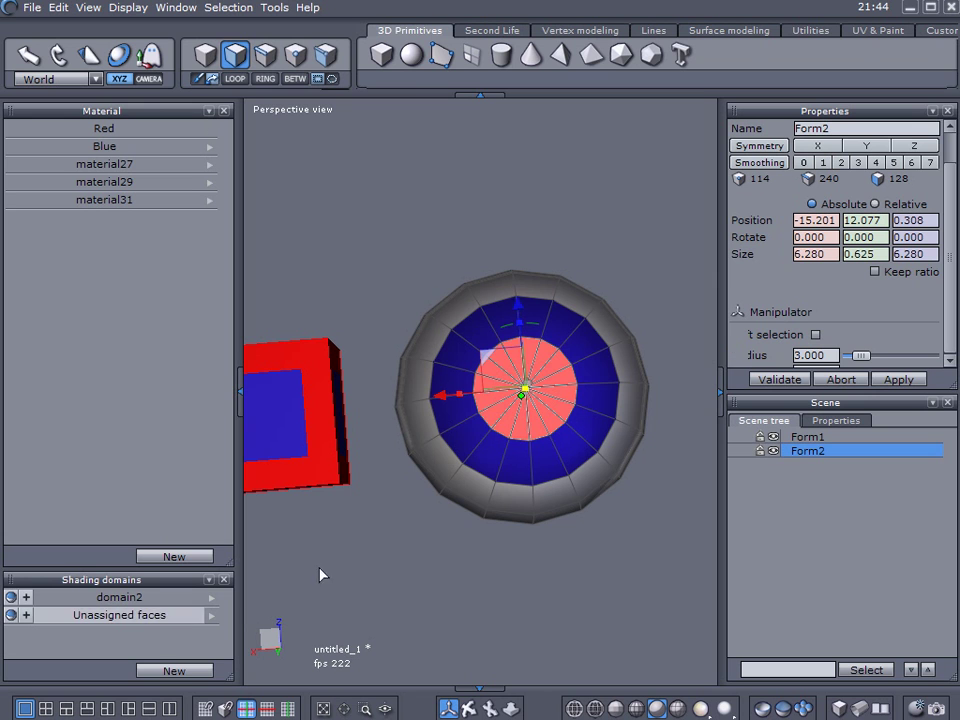
click(189, 672)
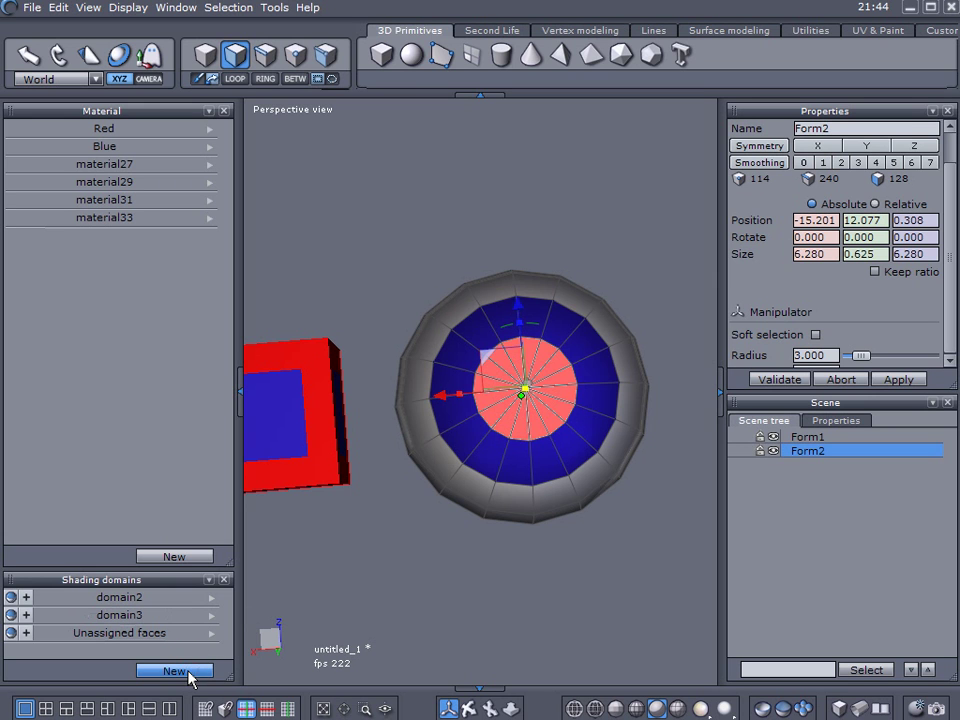
Set the color of material27 to black.
click(177, 168)
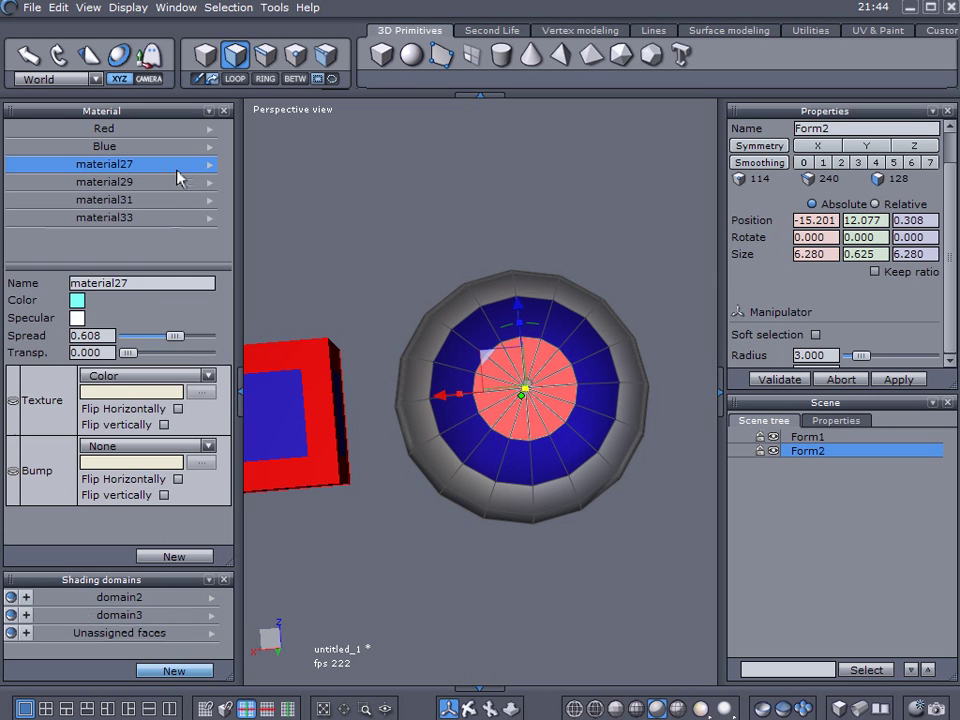
click(77, 302)
click(279, 480)
click(357, 212)
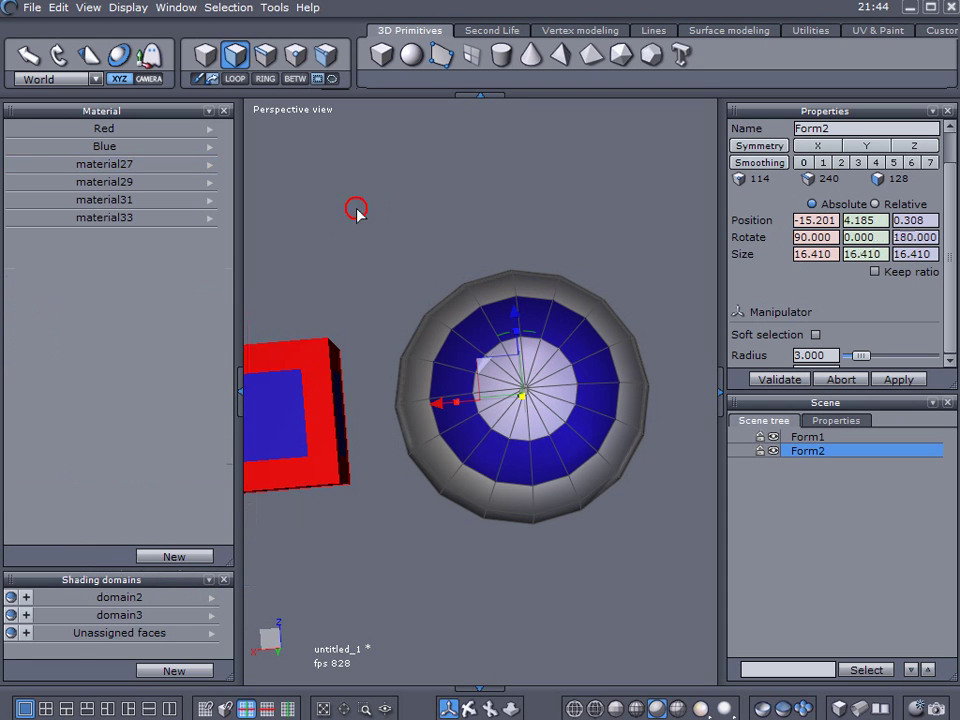
Try to apply the black material27 to the sphere with no faces selected, and undo it.
click(133, 183)
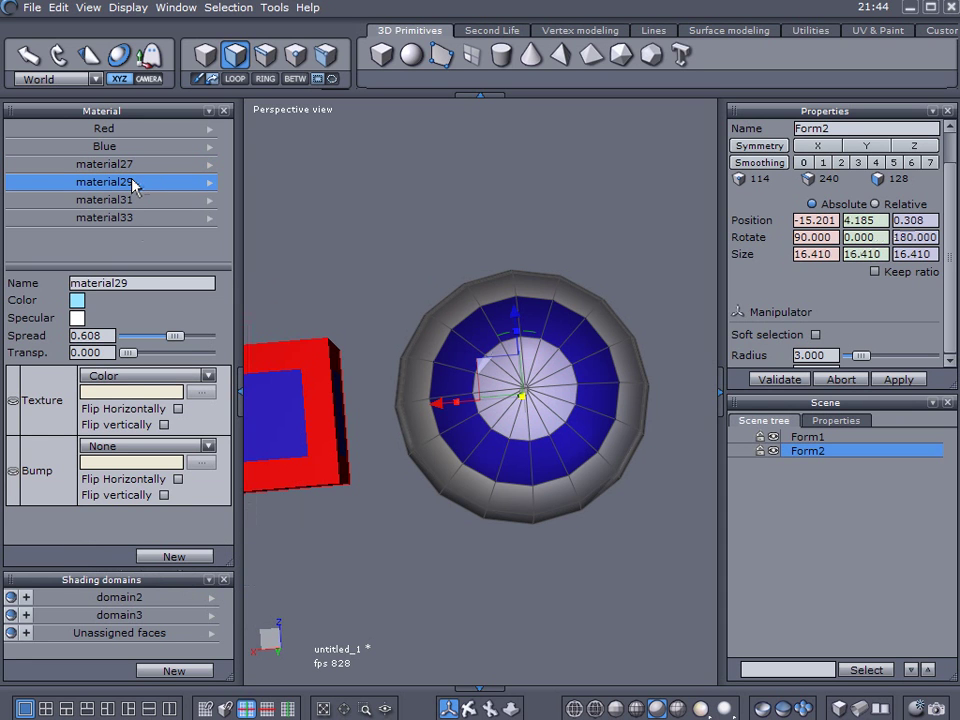
click(146, 164)
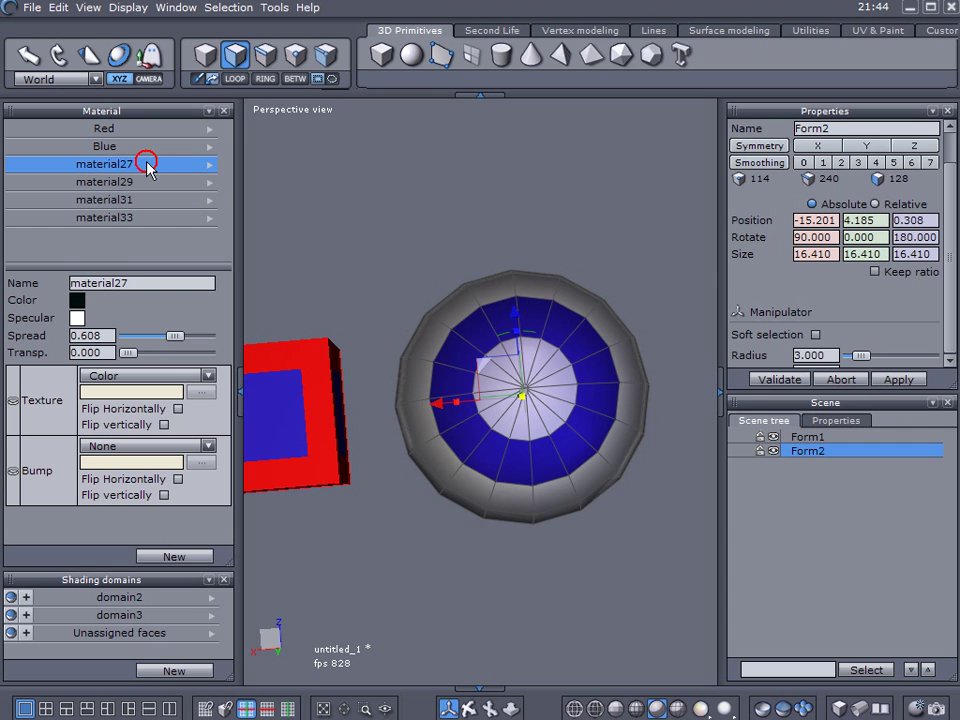
click(206, 164)
click(262, 166)
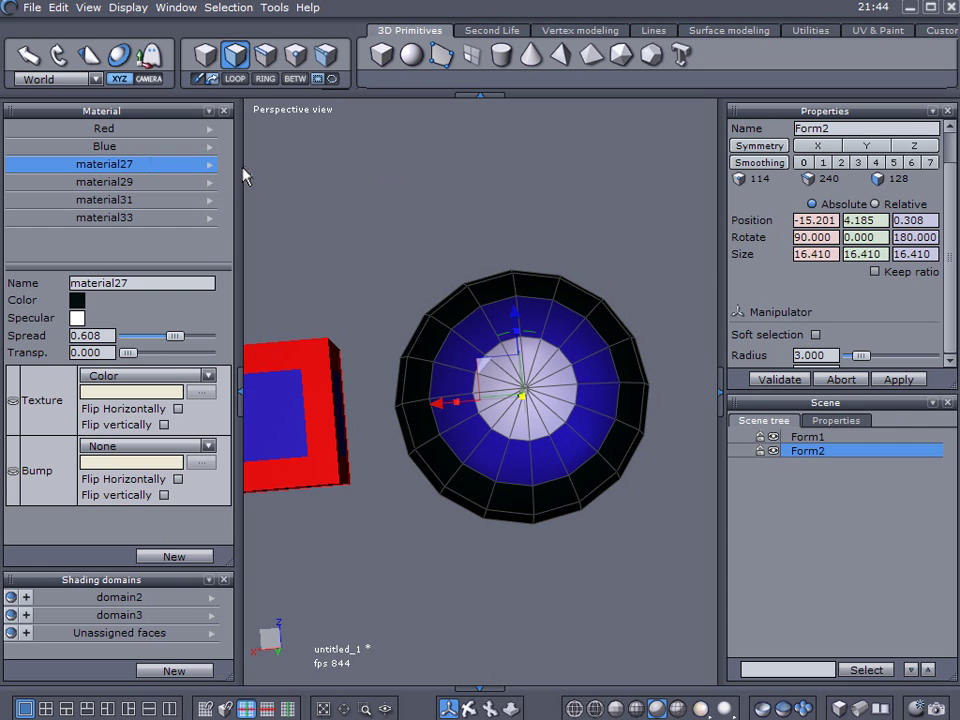
key(ctrl+z)
click(475, 236)
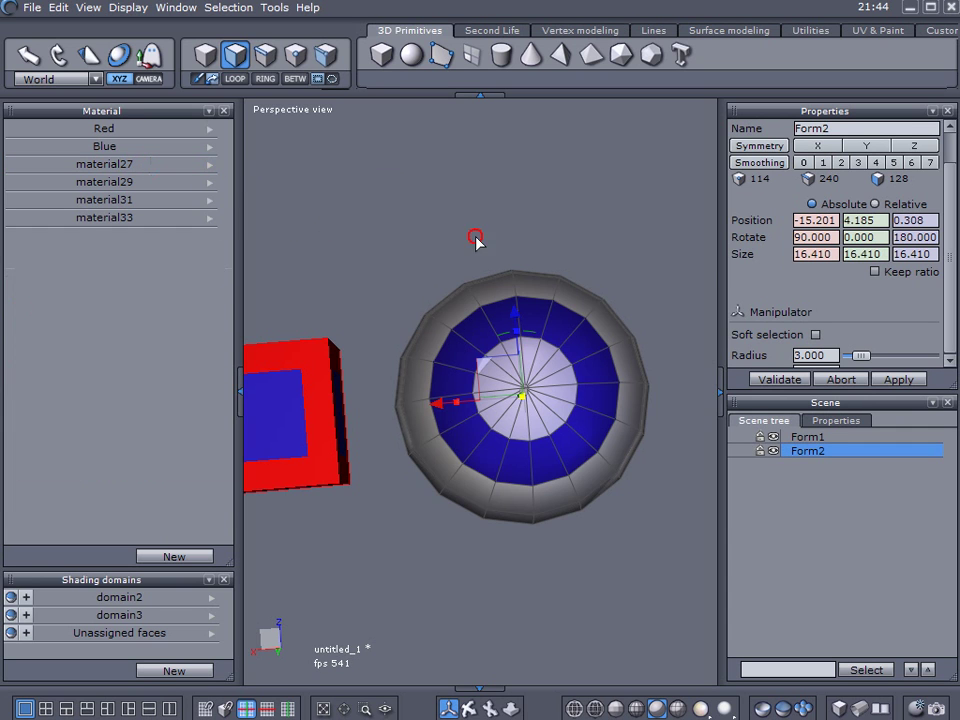
Select domain3, the central cap inside the sphere's blue ring, and apply the black material27 to it.
click(530, 408)
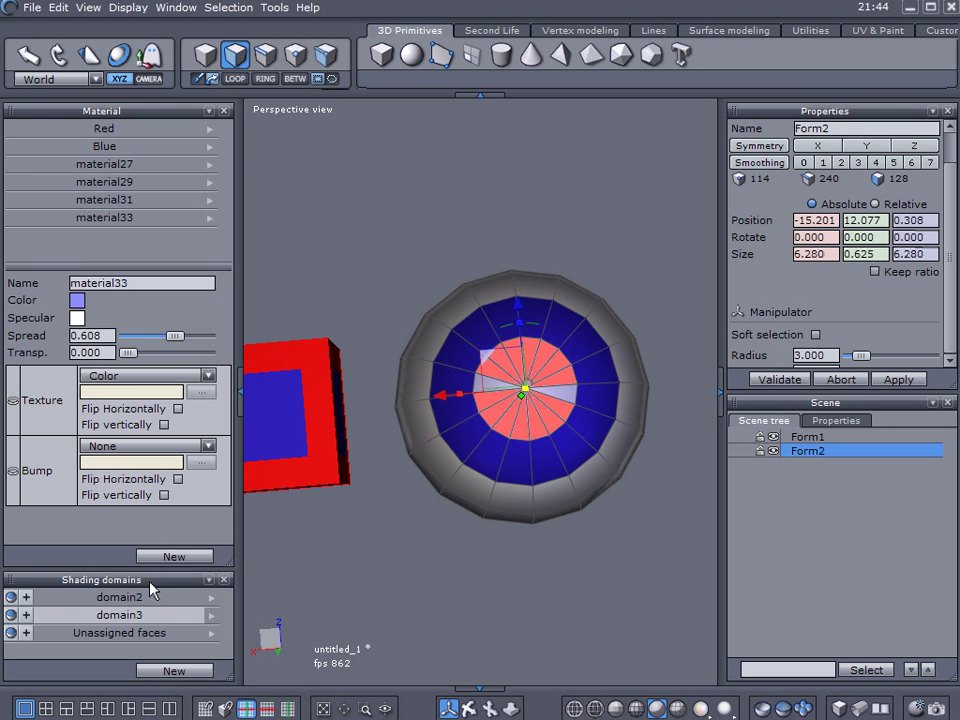
click(118, 600)
click(141, 615)
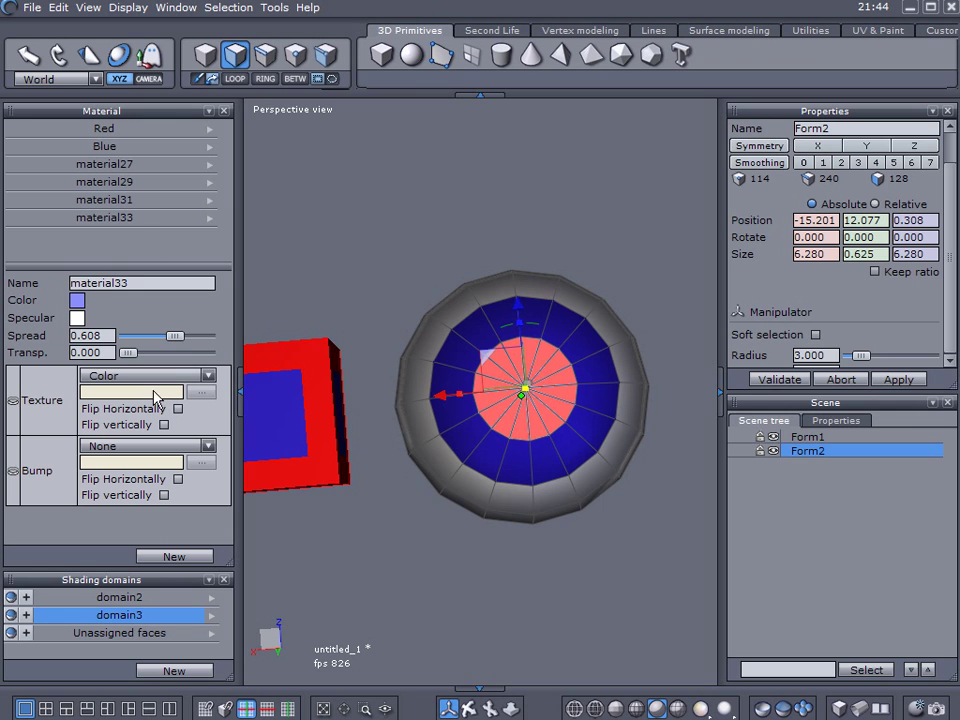
click(210, 166)
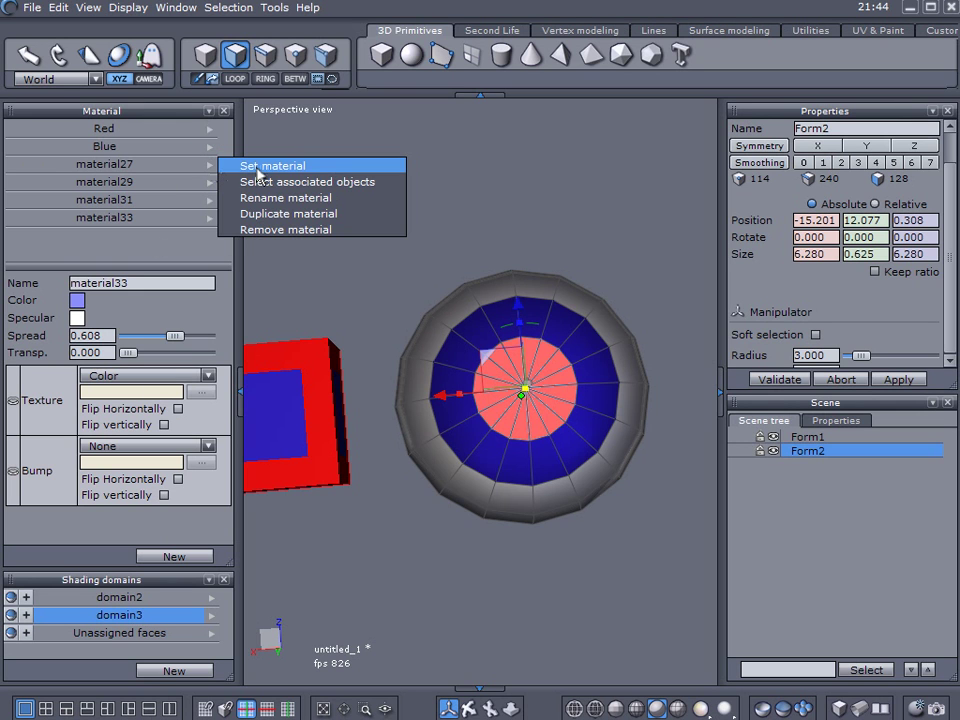
click(180, 170)
click(209, 165)
click(252, 166)
click(383, 181)
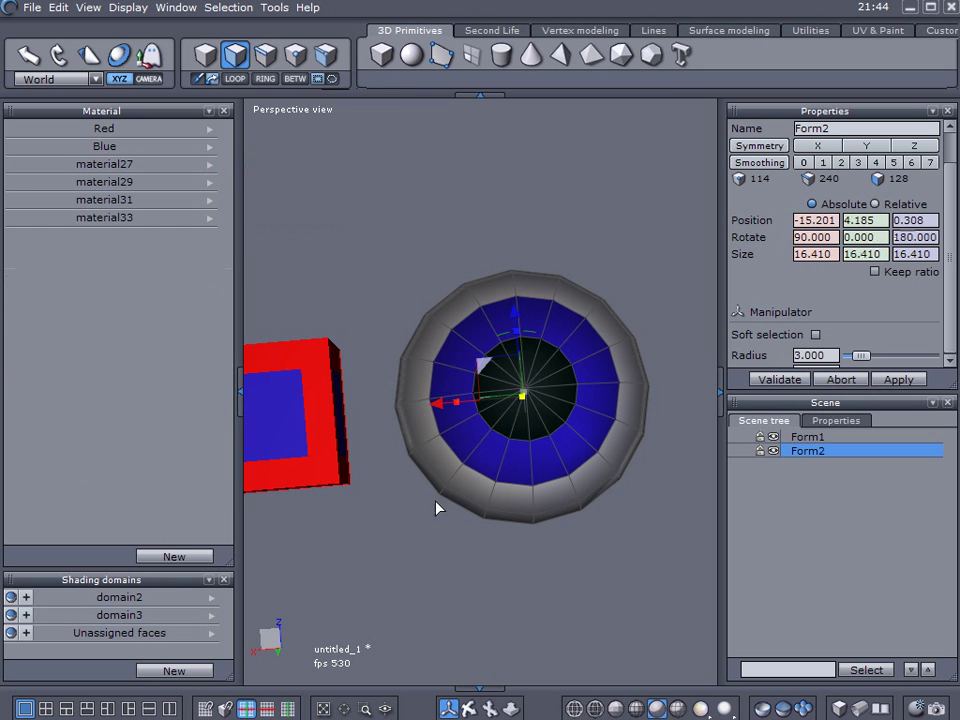
Select the whole sphere in object mode and raise it to a Y position of about 7.9.
click(577, 600)
mouse_move(604, 546)
middle_down()
mouse_move(471, 349)
mouse_move(561, 422)
mouse_move(605, 592)
mouse_move(544, 452)
mouse_move(619, 474)
mouse_move(588, 545)
middle_up()
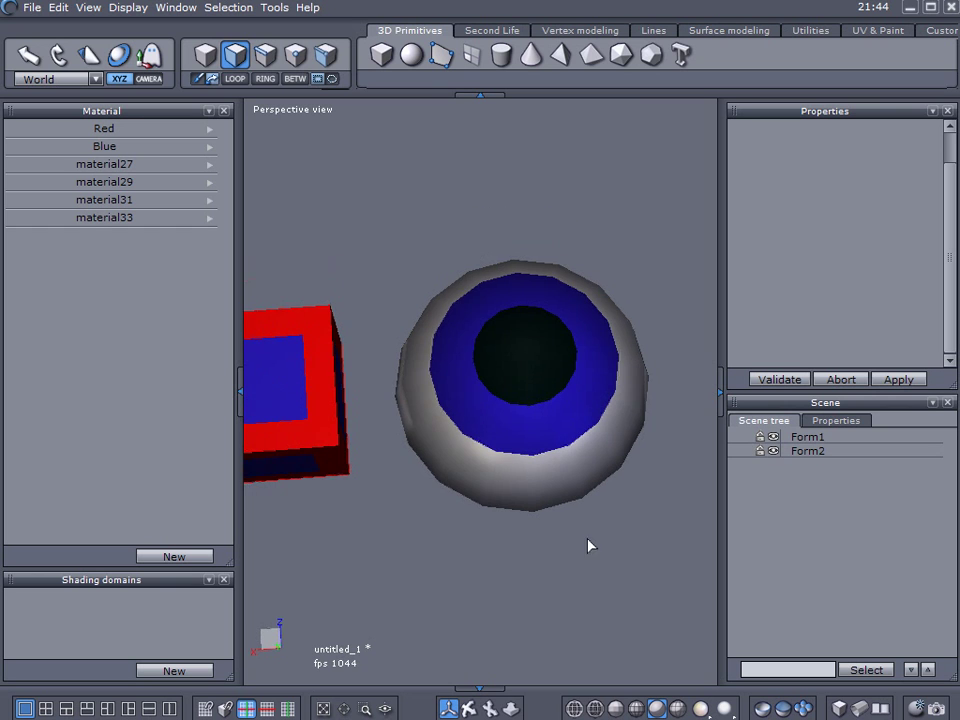
middle_drag(530, 336, 466, 282)
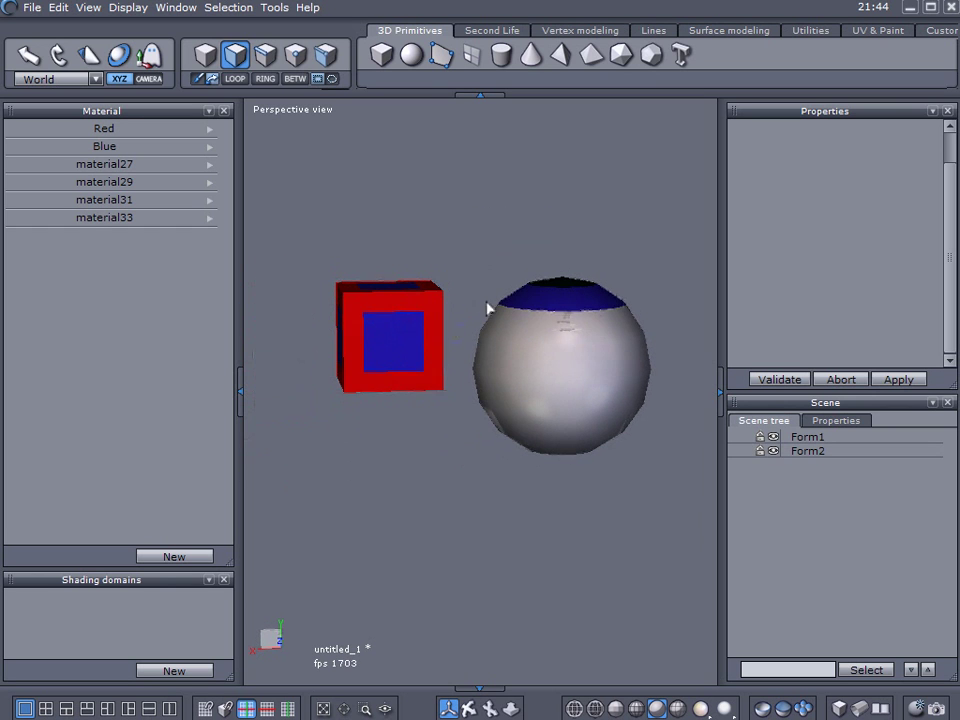
click(556, 483)
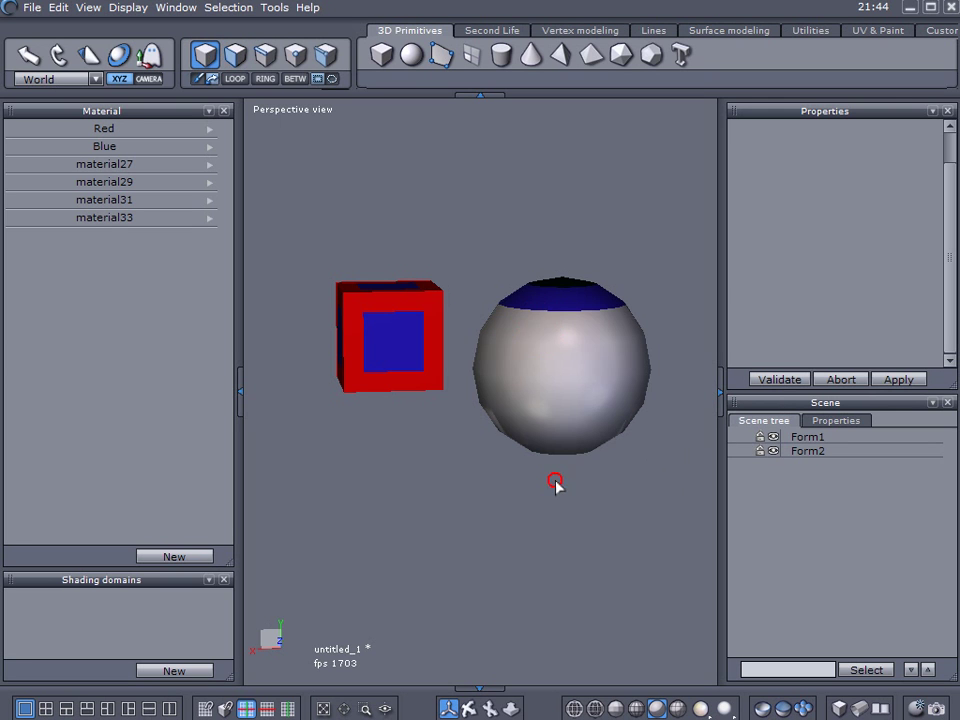
click(574, 396)
drag(563, 286, 561, 233)
Examine the colored cube and sphere from several sides in the enlarged perspective view, then restore the materials and shading domains area.
middle_drag(501, 317, 540, 444)
middle_drag(573, 429, 311, 469)
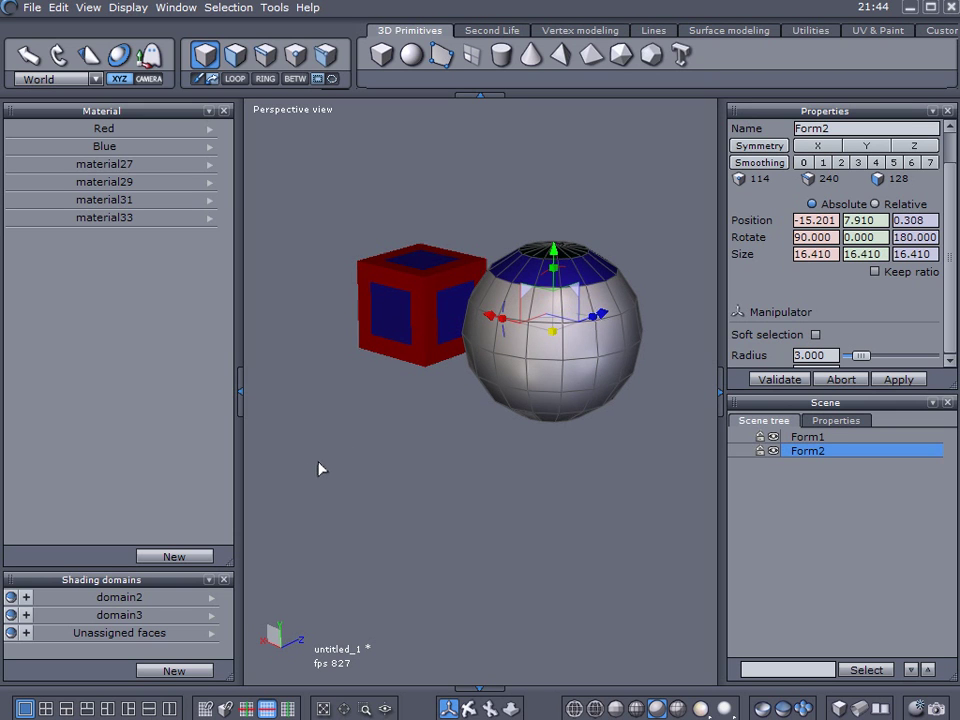
click(241, 389)
middle_drag(363, 482, 651, 478)
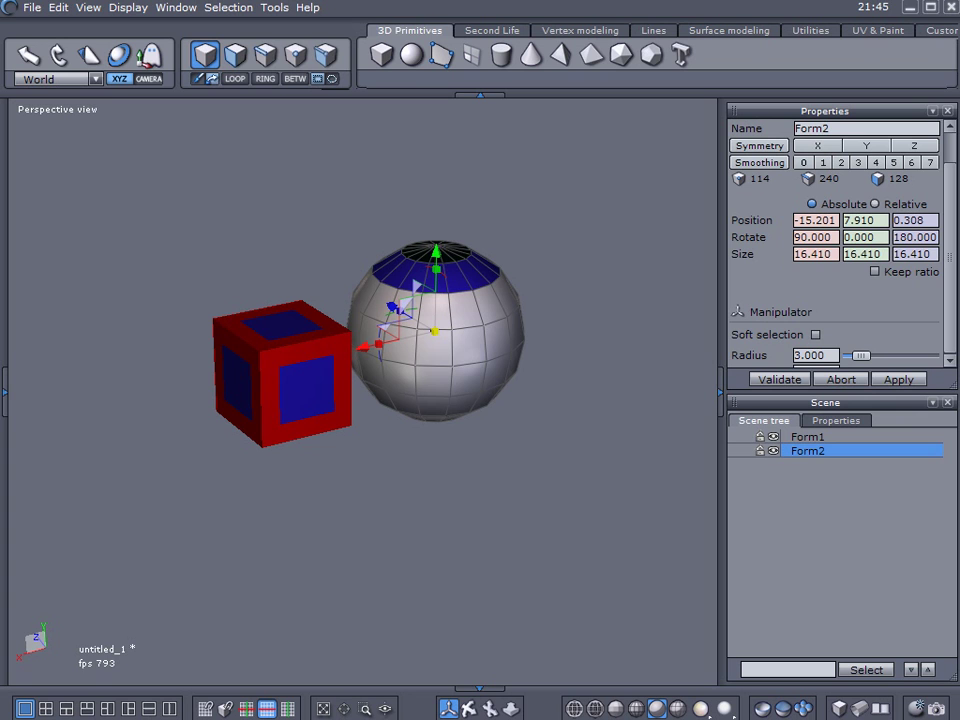
click(253, 480)
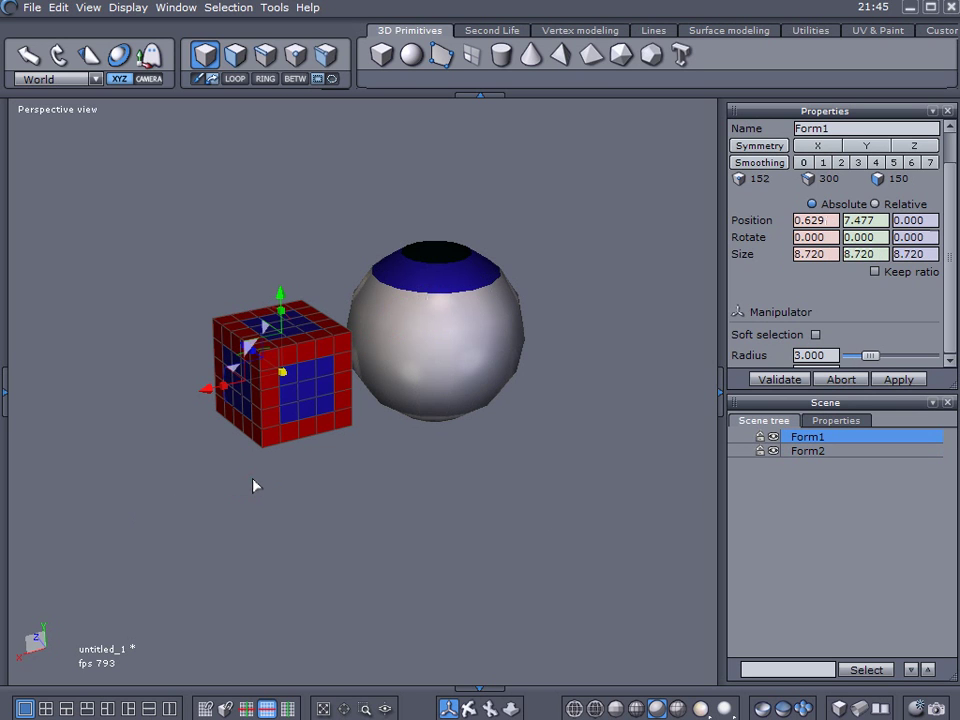
click(774, 516)
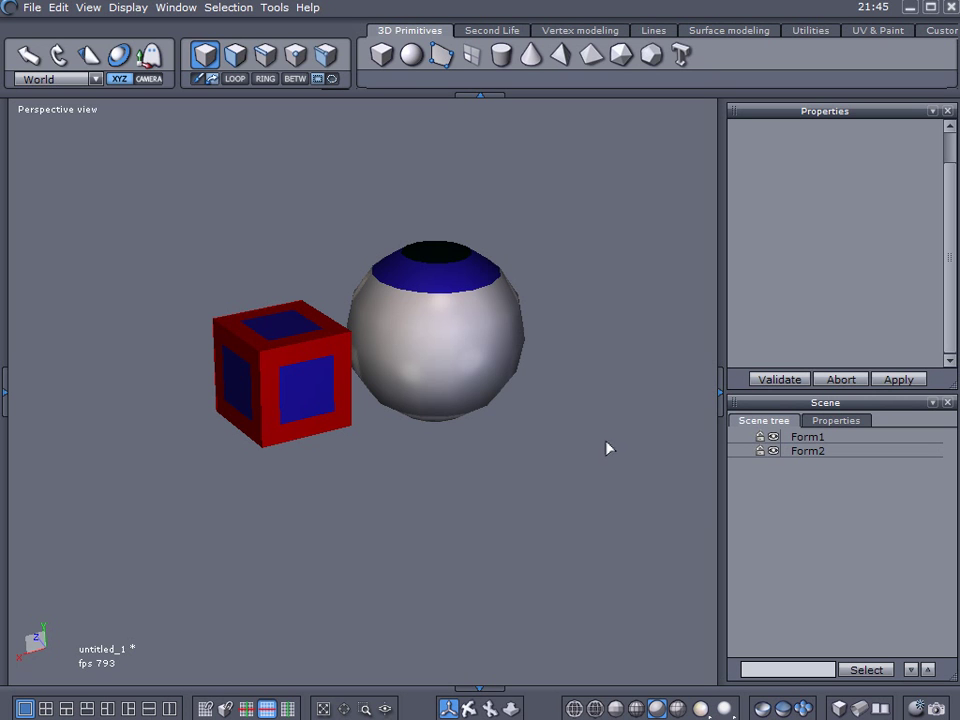
middle_drag(615, 432, 122, 407)
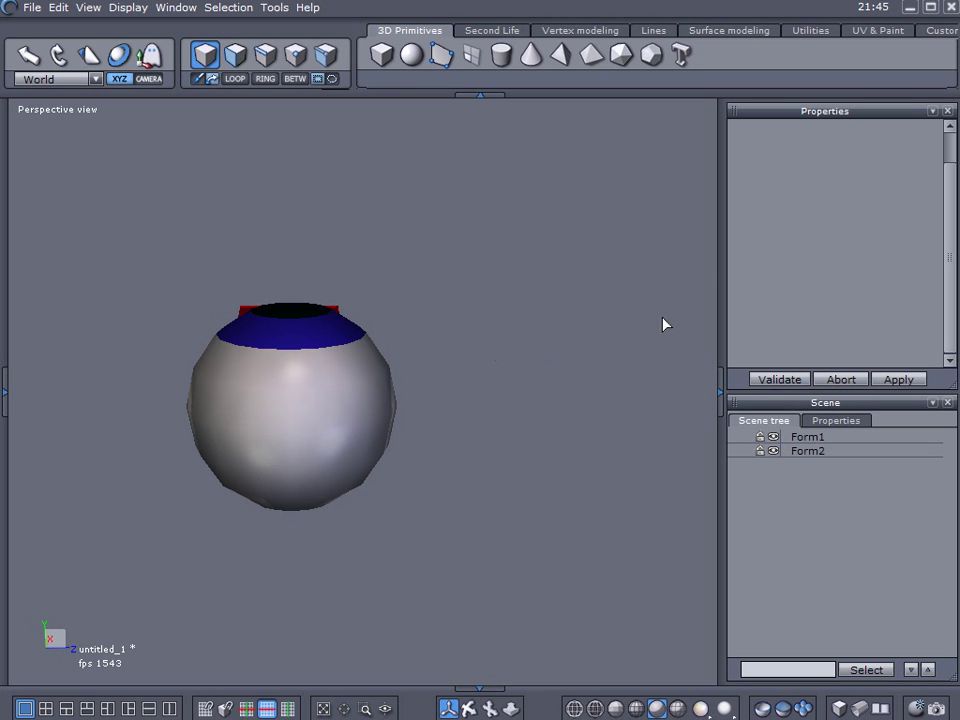
click(5, 392)
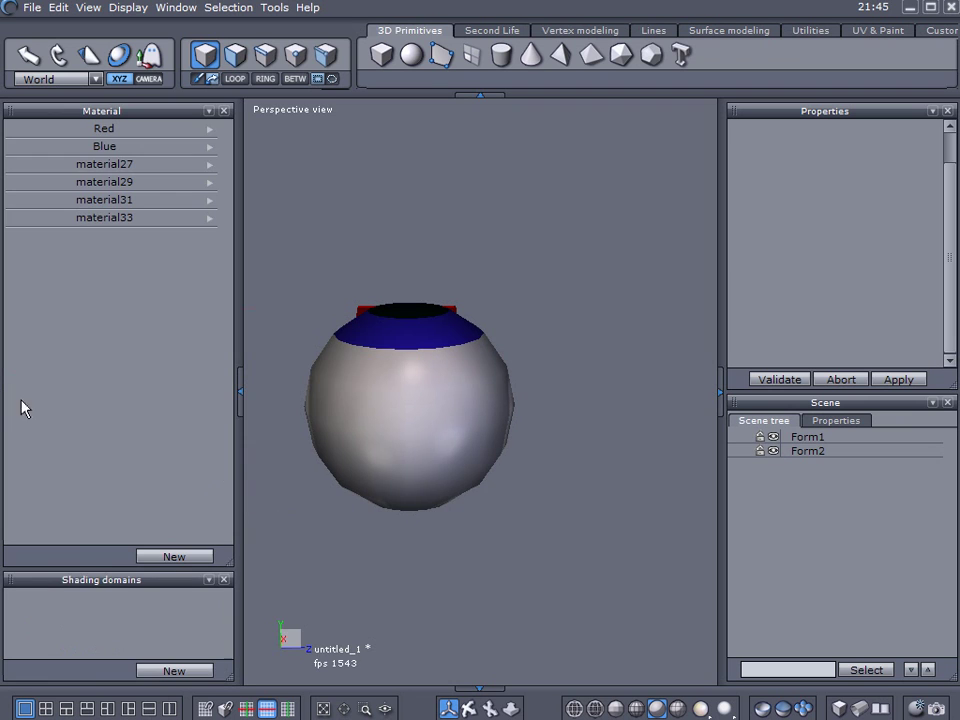